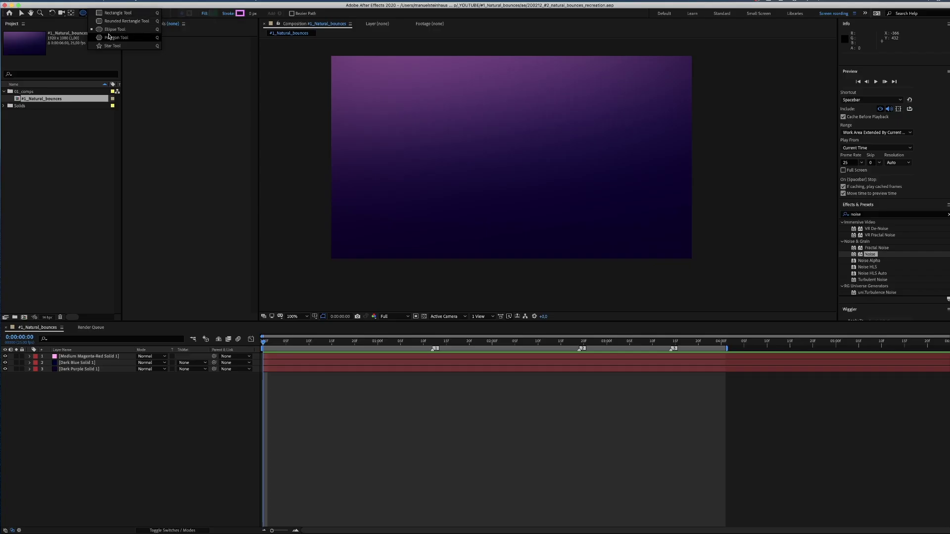
# Draw a circle near the composition's centre with the Ellipse tool
pyautogui.click(127, 31)
pyautogui.click(83, 13)
pyautogui.click(94, 28)
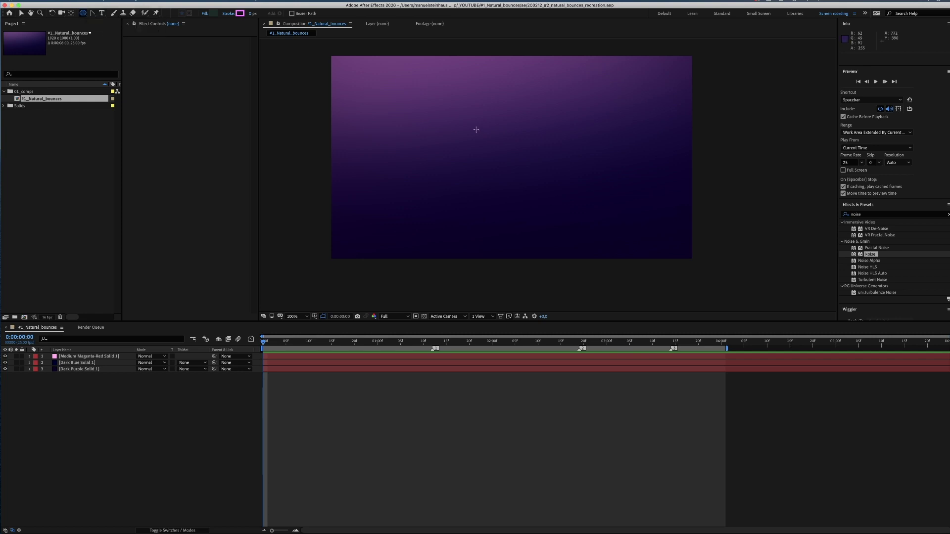
pyautogui.moveTo(466, 125); pyautogui.dragTo(540, 200)
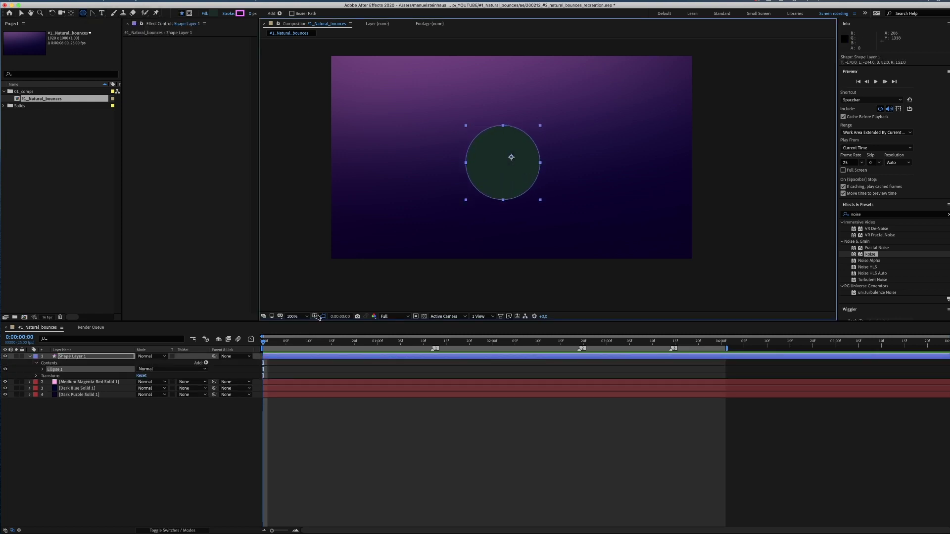
# Show the title/action safe guides and move the circle to the composition's centre
pyautogui.click(316, 316)
pyautogui.click(335, 324)
pyautogui.press('v')
pyautogui.moveTo(512, 185); pyautogui.dragTo(521, 182)
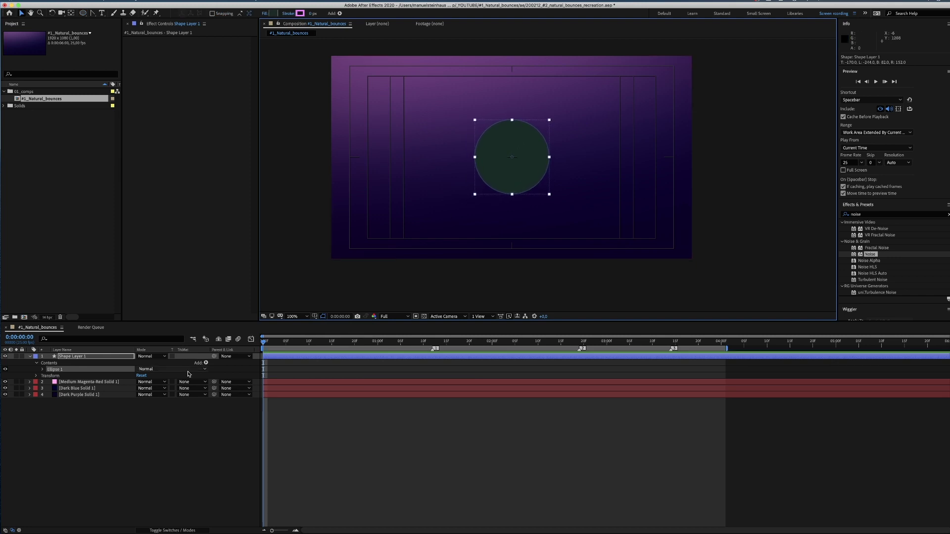
# Convert the circle's ellipse path to a Bezier path
pyautogui.click(43, 370)
pyautogui.click(61, 376)
pyautogui.rightClick(66, 377)
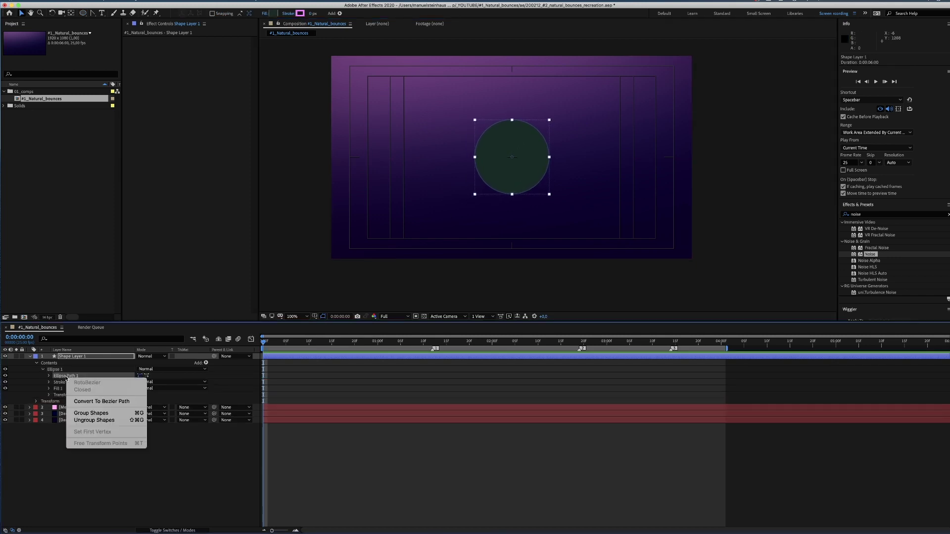
pyautogui.click(101, 403)
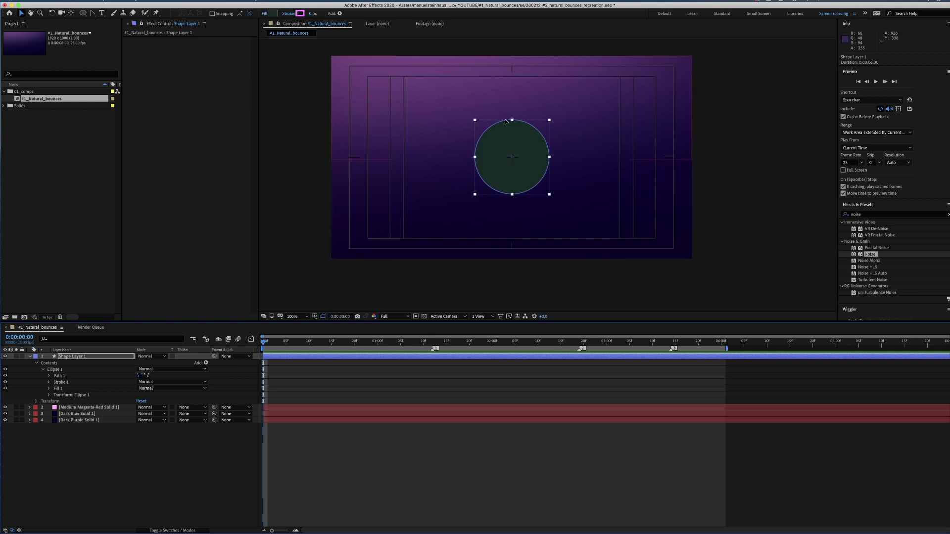
# Delete the circle's top vertex and turn the side vertices' upper handles horizontally inward to form a flat-topped half circle
pyautogui.click(48, 376)
pyautogui.click(511, 120)
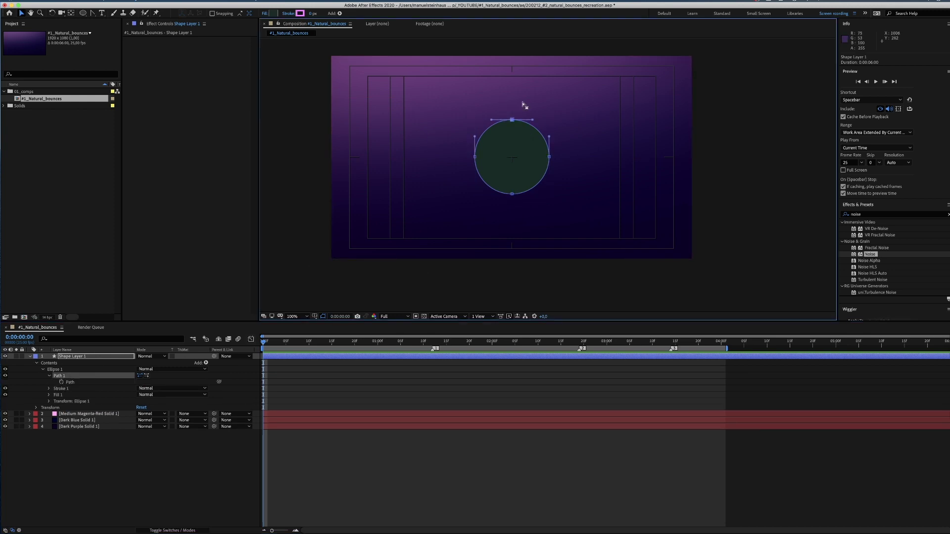
pyautogui.press('Delete')
pyautogui.click(475, 157)
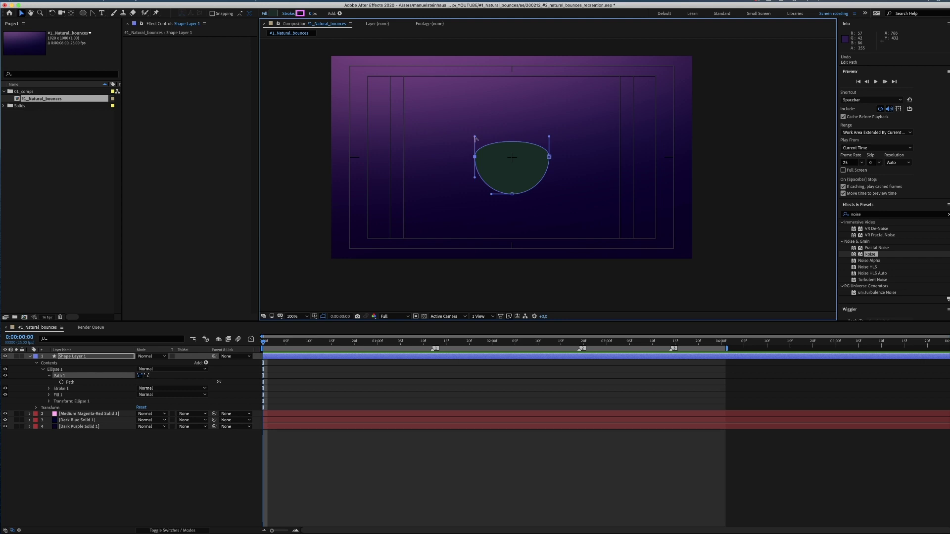
pyautogui.moveTo(475, 137); pyautogui.dragTo(491, 157)
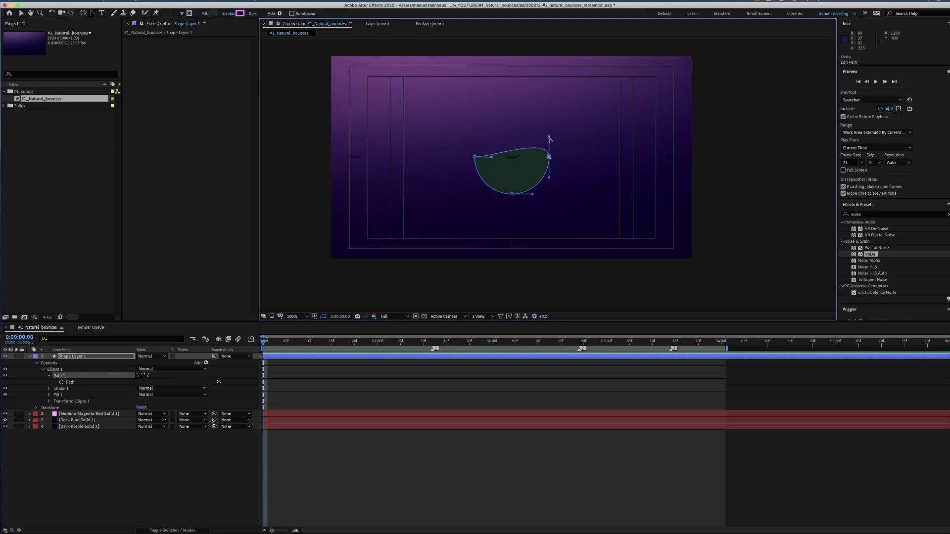
pyautogui.moveTo(550, 137); pyautogui.dragTo(532, 157)
pyautogui.press('v')
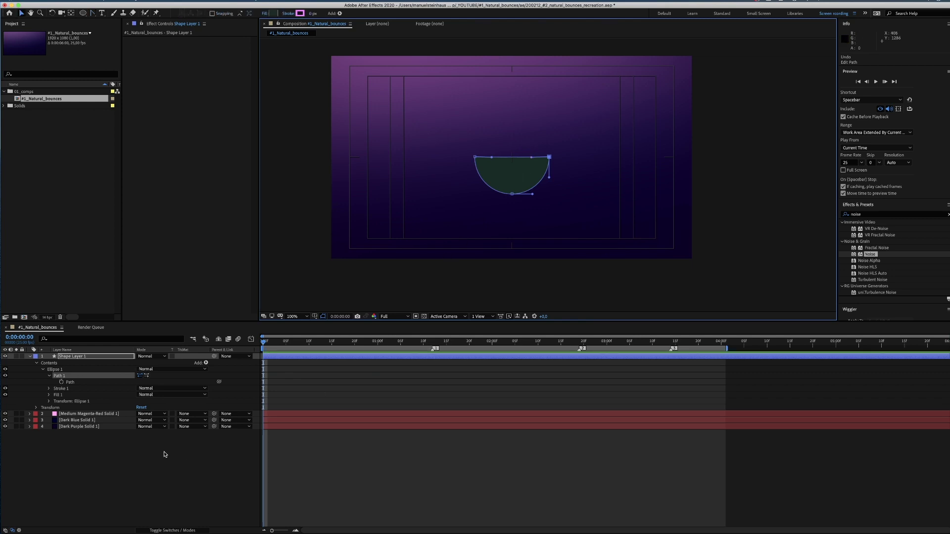
# Set the half circle's fill to the purple colour 592683
pyautogui.click(158, 454)
pyautogui.click(74, 356)
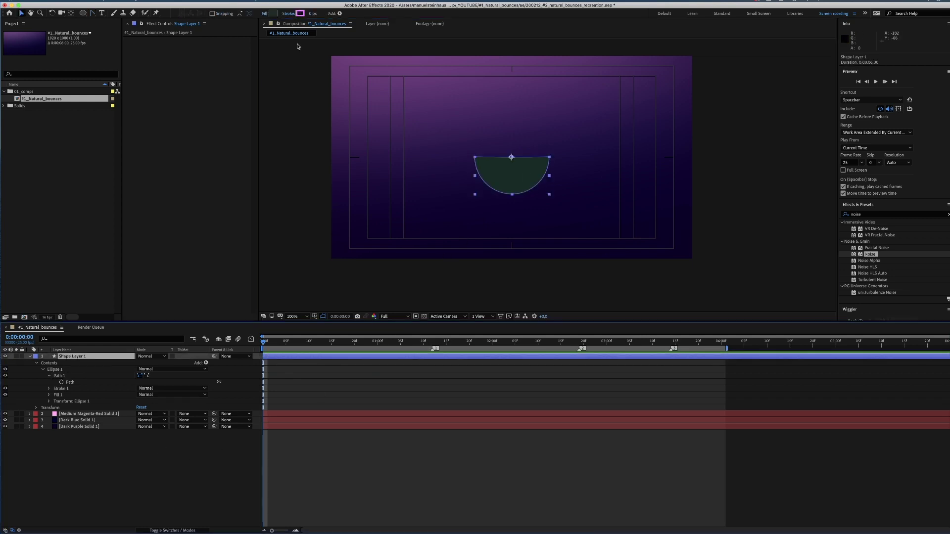
pyautogui.click(271, 14)
pyautogui.click(765, 284)
pyautogui.moveTo(773, 282)
pyautogui.mouseDown()
pyautogui.moveTo(751, 297)
pyautogui.moveTo(735, 292)
pyautogui.moveTo(790, 275)
pyautogui.mouseUp()
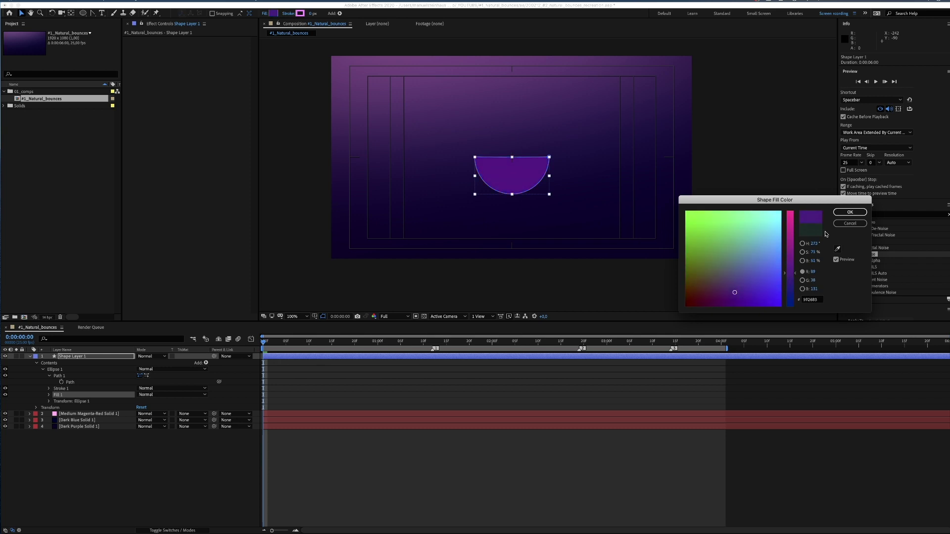
pyautogui.click(850, 212)
# Rename the half circle's layer to "tube half" and give it the Orange label colour
pyautogui.click(85, 470)
pyautogui.click(64, 358)
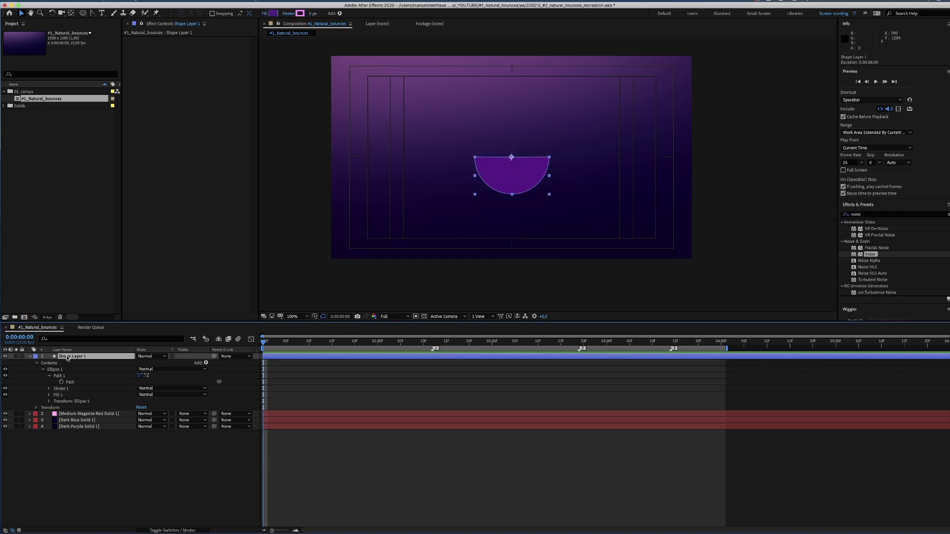
pyautogui.press('Return')
pyautogui.write('tube h')
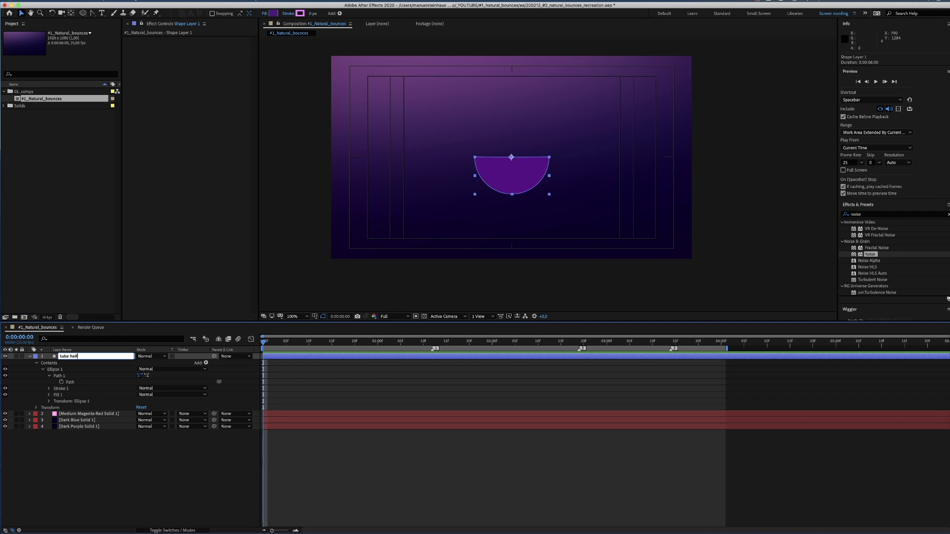
pyautogui.write('alf')
pyautogui.press('Return')
pyautogui.click(35, 356)
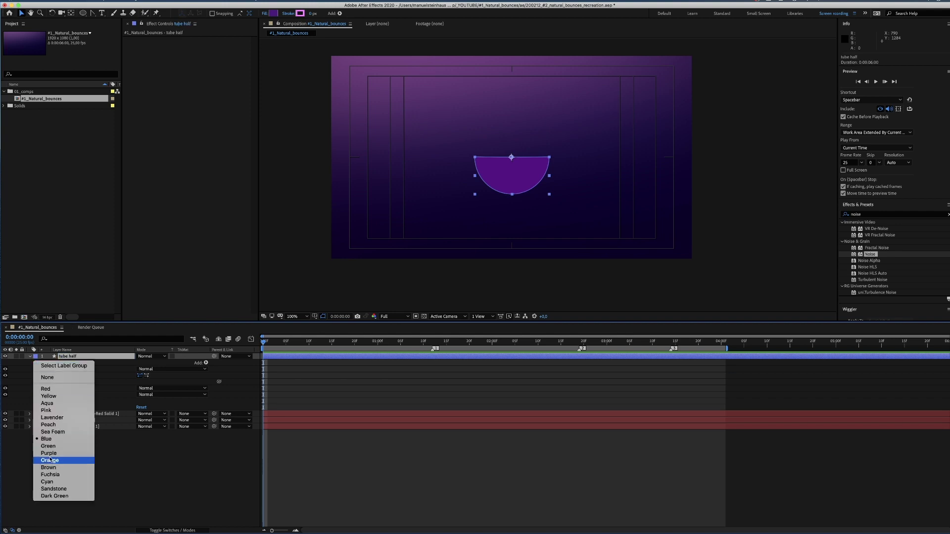
pyautogui.click(50, 461)
# Move the half circle down to the composition's lower edge, slightly right of centre, and collapse its layer properties
pyautogui.moveTo(513, 181); pyautogui.dragTo(532, 238)
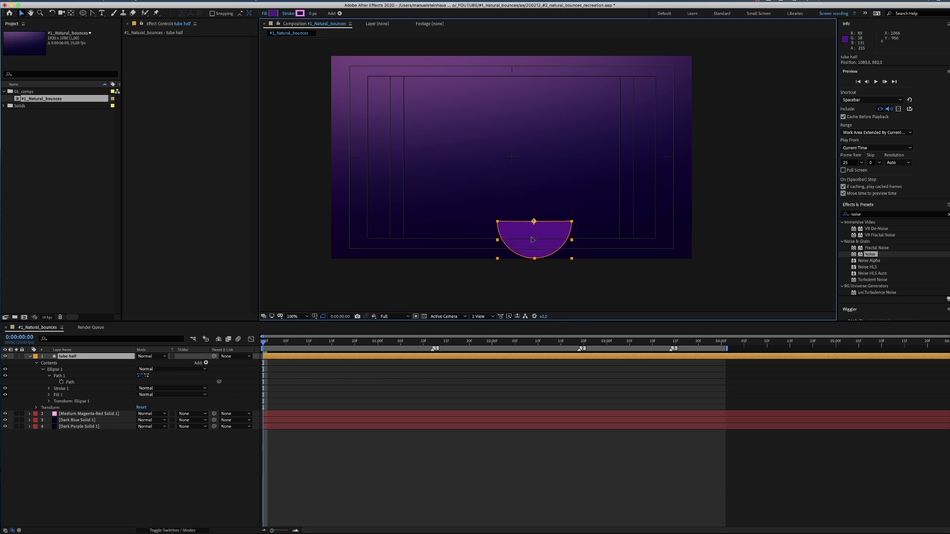
pyautogui.click(129, 466)
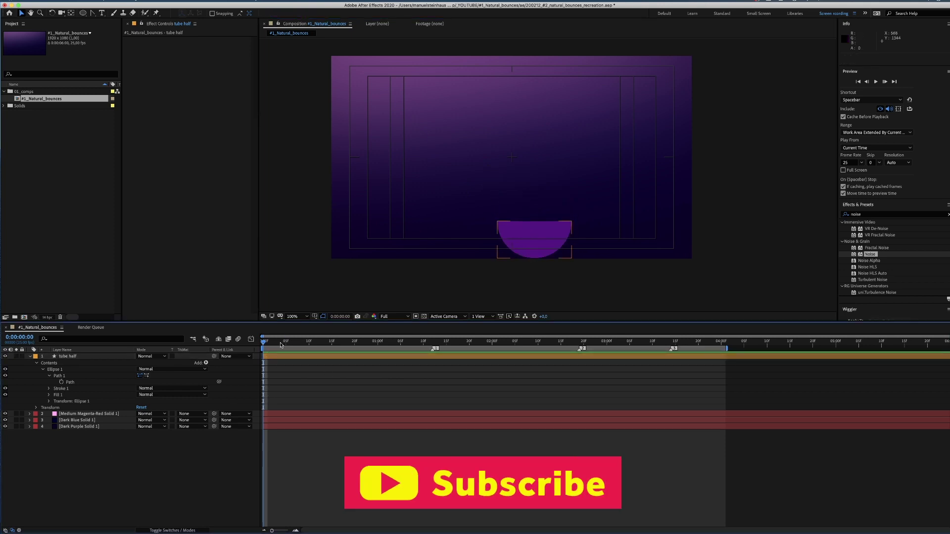
pyautogui.click(69, 357)
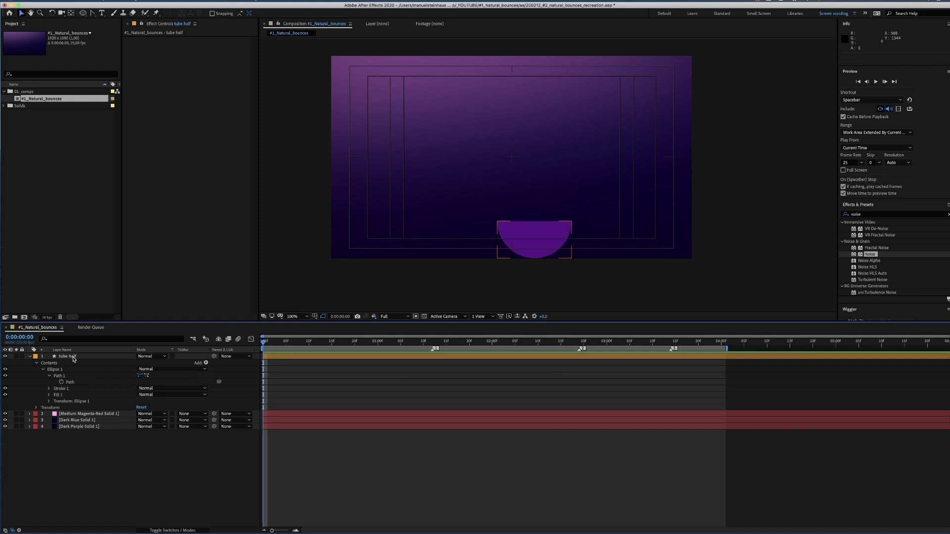
pyautogui.click(30, 357)
pyautogui.click(51, 417)
# Draw a purple square at the composition's centre with the Rectangle tool and reduce its path size to about 258 px
pyautogui.click(83, 13)
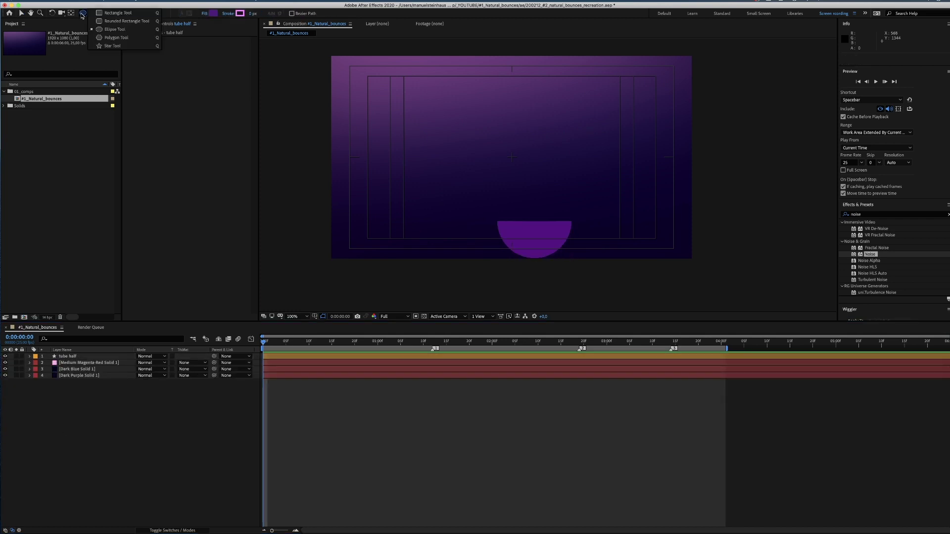
pyautogui.click(114, 13)
pyautogui.moveTo(474, 127)
pyautogui.mouseDown()
pyautogui.moveTo(541, 193)
pyautogui.moveTo(524, 184)
pyautogui.mouseUp()
pyautogui.press('v')
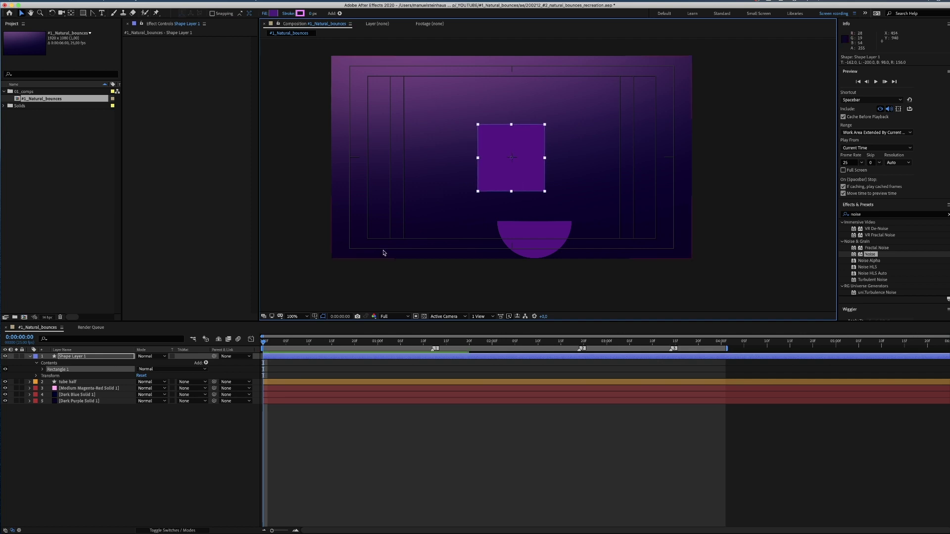
pyautogui.click(43, 369)
pyautogui.click(49, 376)
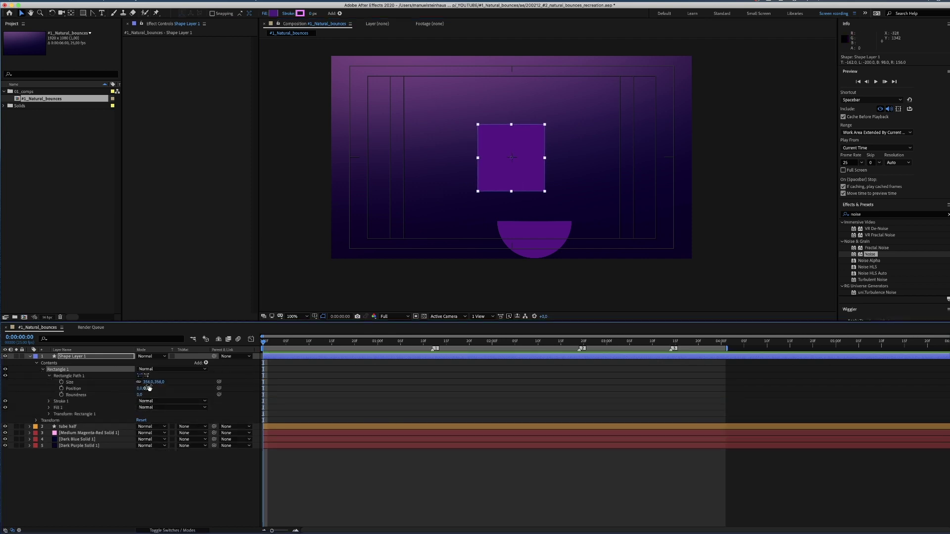
pyautogui.moveTo(146, 382); pyautogui.dragTo(107, 382)
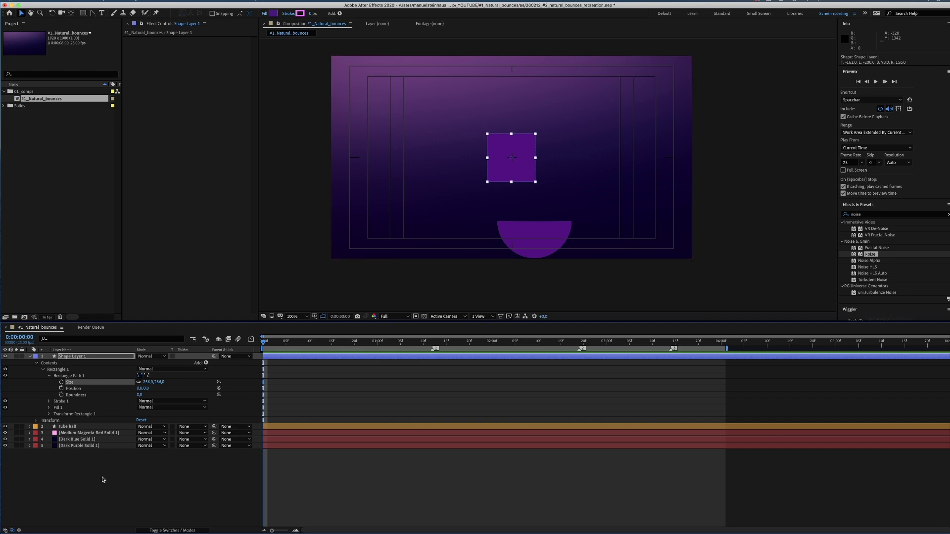
# Rename the square's layer to "cube" and give it the Sea Foam label colour
pyautogui.click(101, 476)
pyautogui.click(74, 357)
pyautogui.press('Return')
pyautogui.write('cube')
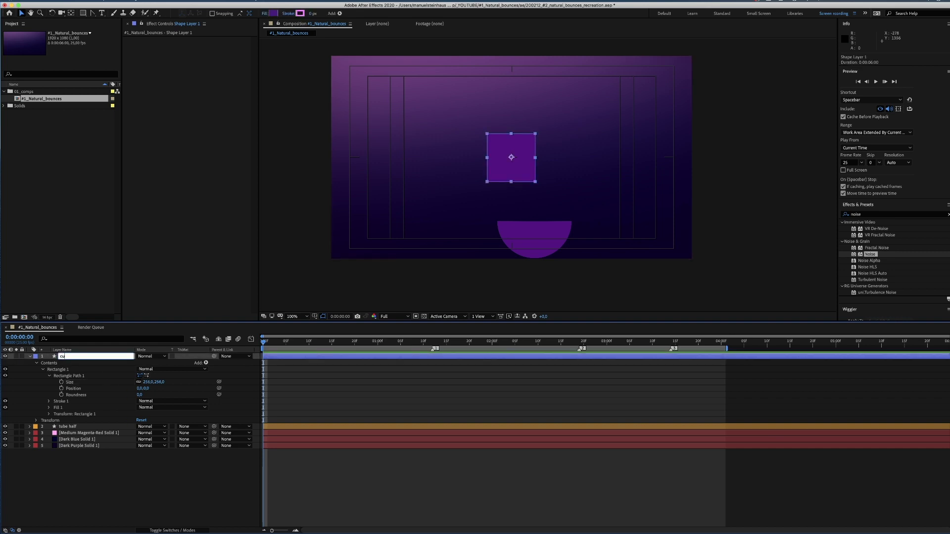
pyautogui.press('Return')
pyautogui.click(36, 357)
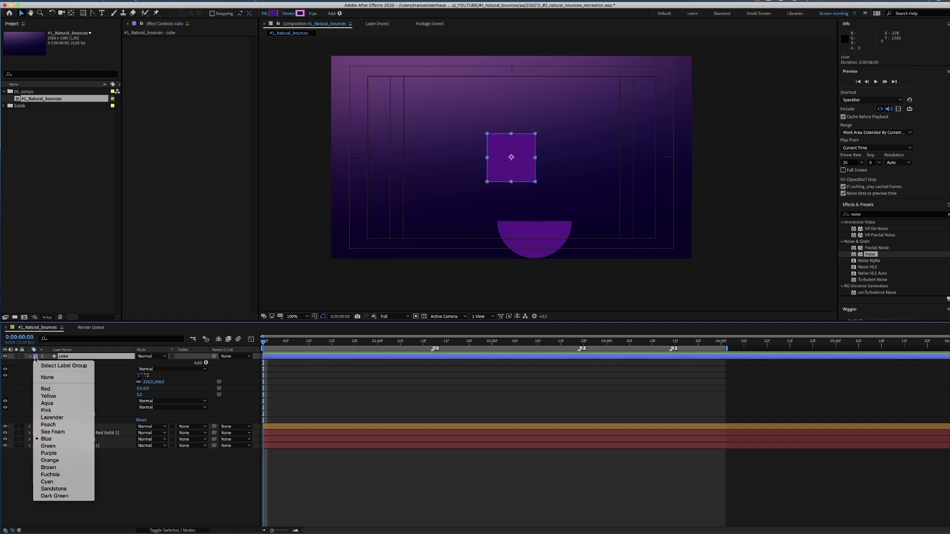
pyautogui.click(64, 423)
# Set the cube's rotation to 3° and move it down so its lower right corner meets the half tube's flat top
pyautogui.press('p')
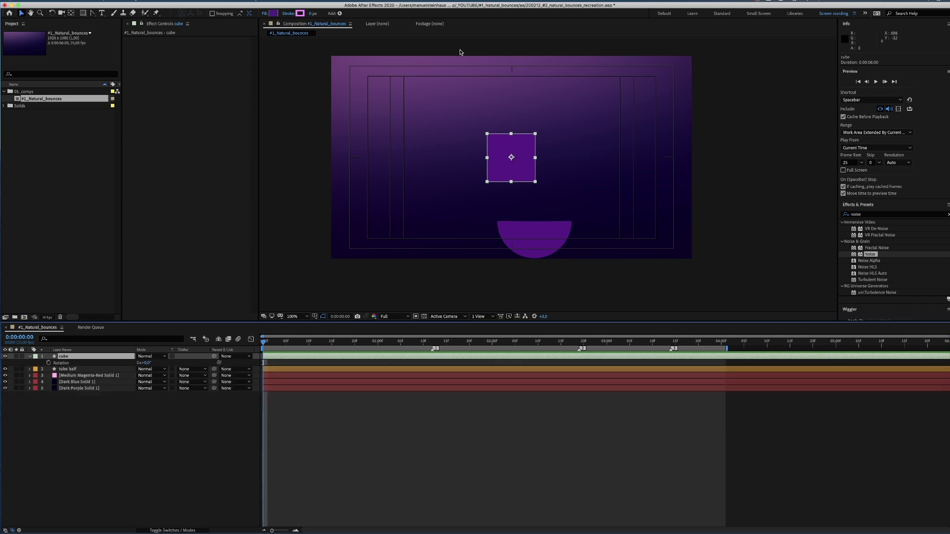
pyautogui.hotkey('shift', 'r')
pyautogui.click(145, 369)
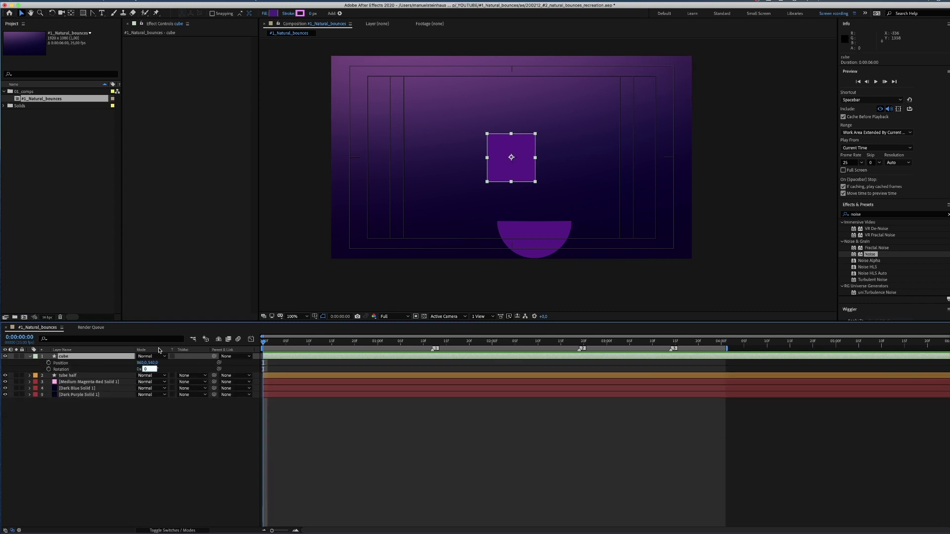
pyautogui.write('3')
pyautogui.press('Return')
pyautogui.moveTo(512, 159); pyautogui.dragTo(510, 198)
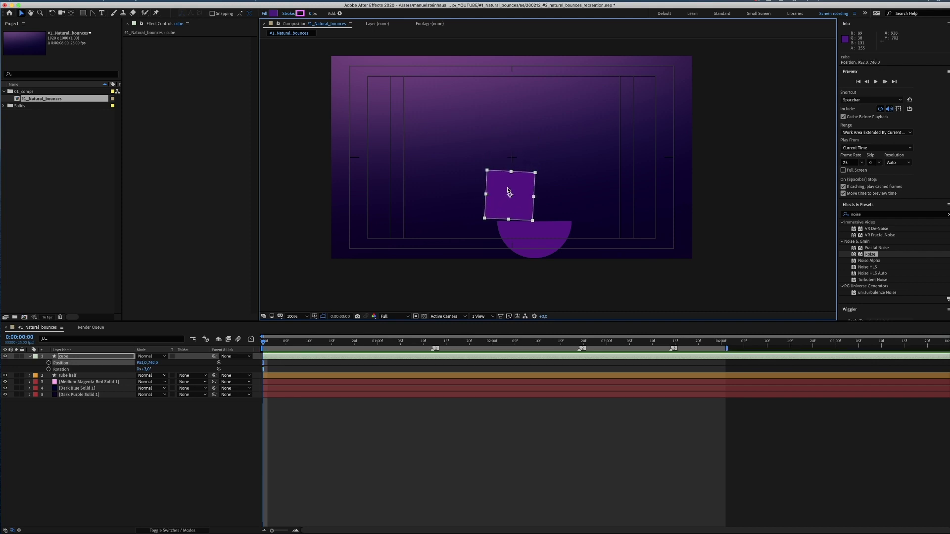
# Add position and rotation keyframes for the cube at frame 10
pyautogui.click(305, 346)
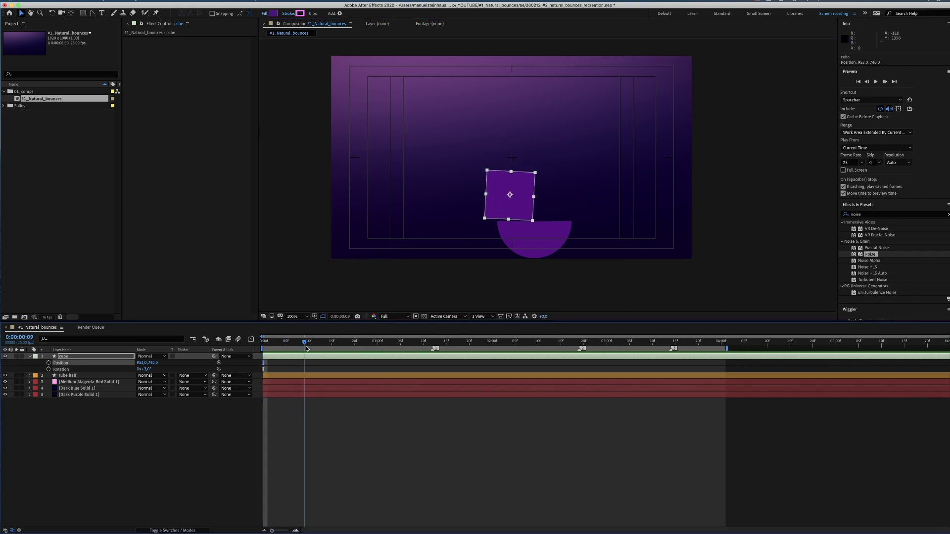
pyautogui.press('pagedown')
pyautogui.click(48, 369)
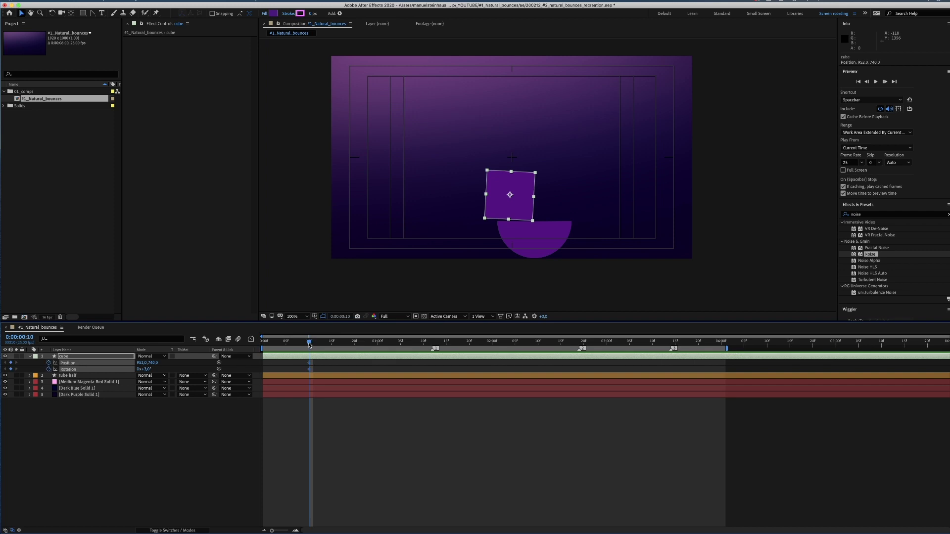
# At frame 0, move the cube straight up above the composition and set its rotation to 0°, keyframing the start of the fall
pyautogui.moveTo(310, 345); pyautogui.dragTo(255, 349)
pyautogui.moveTo(510, 195); pyautogui.dragTo(510, 44)
pyautogui.click(145, 369)
pyautogui.write('0')
pyautogui.press('Return')
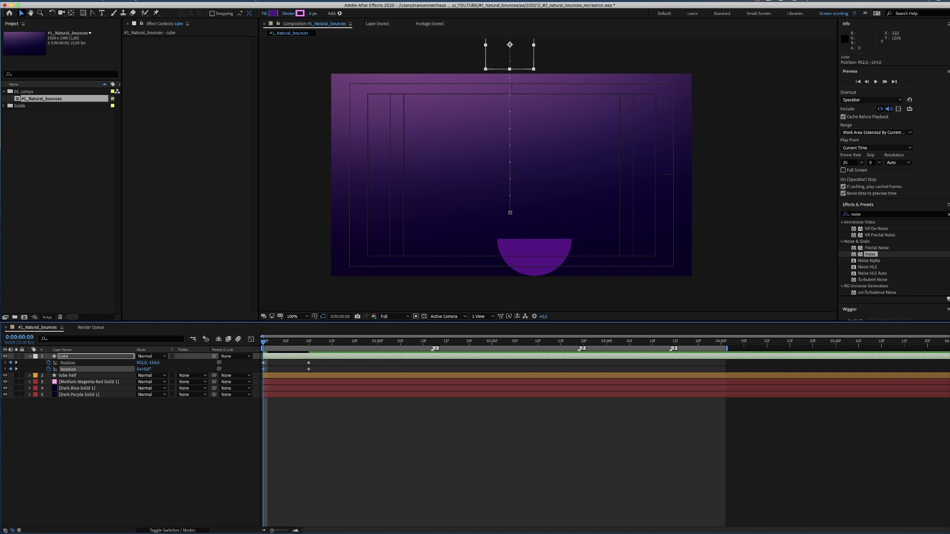
pyautogui.press('space')
# Hide the title/action safe guides and nudge the cube down at frame 10 until its lower corner touches the half tube
pyautogui.click(307, 341)
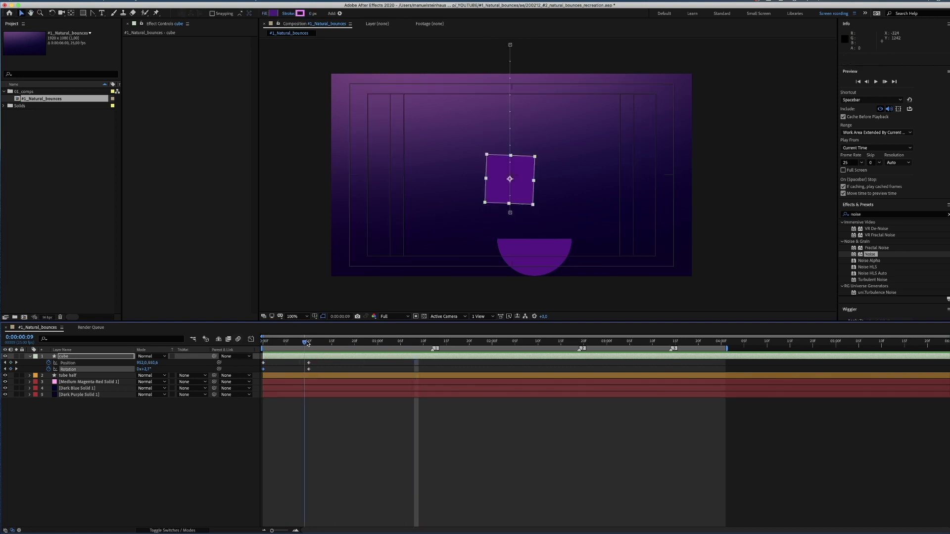
pyautogui.click(314, 316)
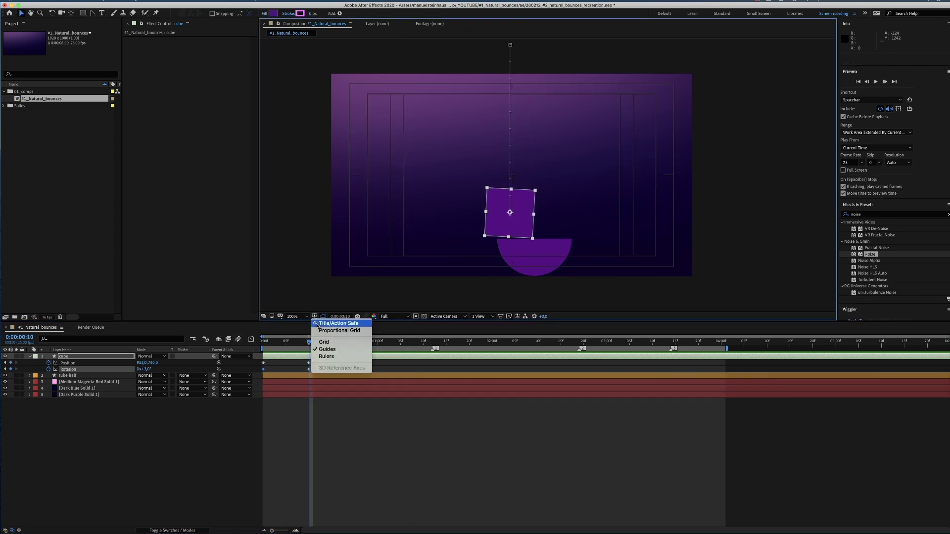
pyautogui.click(317, 324)
pyautogui.scroll(2, 526, 246)
pyautogui.press('Down')
pyautogui.press('Down')
pyautogui.press('Down')
pyautogui.press('Down')
pyautogui.press('Down')
pyautogui.press('Down')
pyautogui.press('Down')
pyautogui.press('Down')
pyautogui.press('Down')
pyautogui.press('Down')
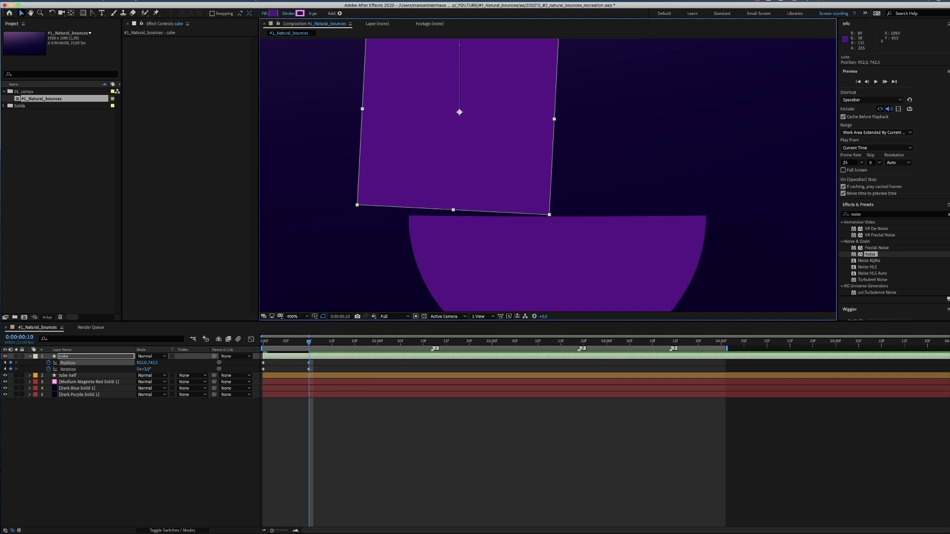
# Preview the cube's fall onto the half tube at 100% magnification
pyautogui.click(293, 317)
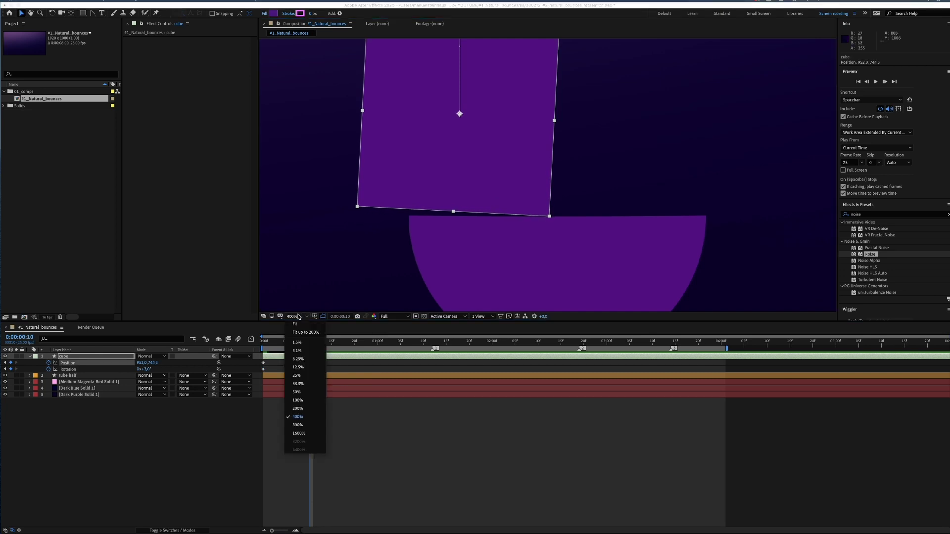
pyautogui.click(304, 409)
pyautogui.click(289, 317)
pyautogui.click(309, 405)
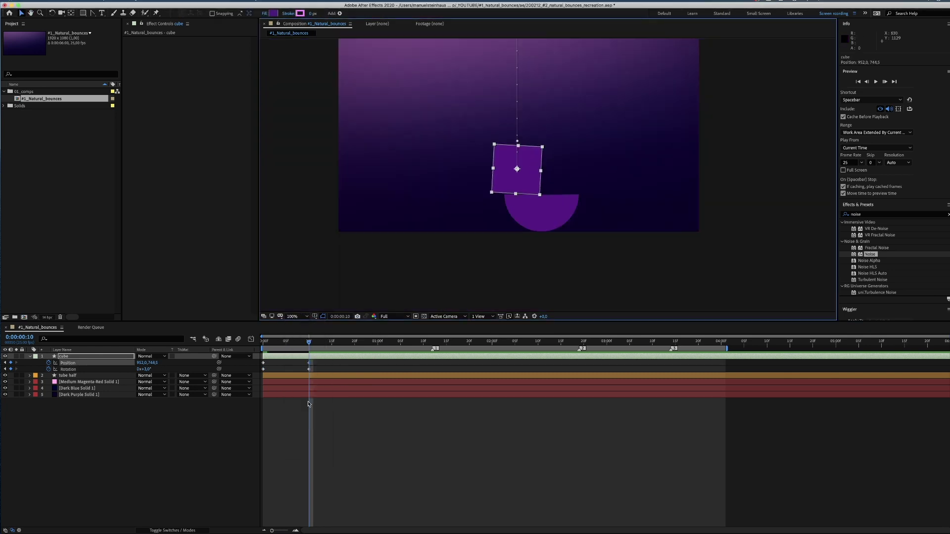
pyautogui.press('space')
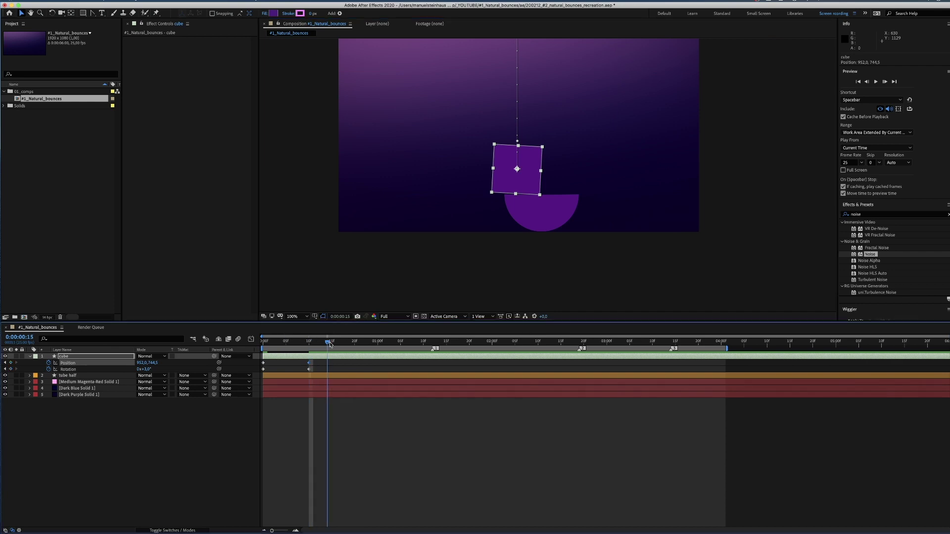
# Keyframe the cube's rebound at frame 15 at 952, 690.5 with -8.5° rotation, and lower it to 952, 737.5 at frame 19
pyautogui.moveTo(151, 363)
pyautogui.mouseDown()
pyautogui.moveTo(139, 363)
pyautogui.moveTo(146, 373)
pyautogui.mouseUp()
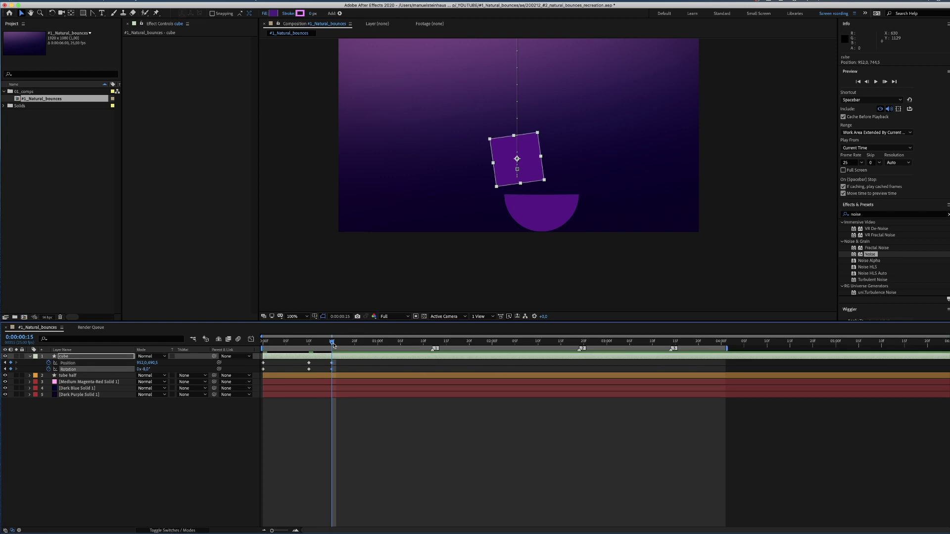
pyautogui.moveTo(354, 345); pyautogui.dragTo(350, 343)
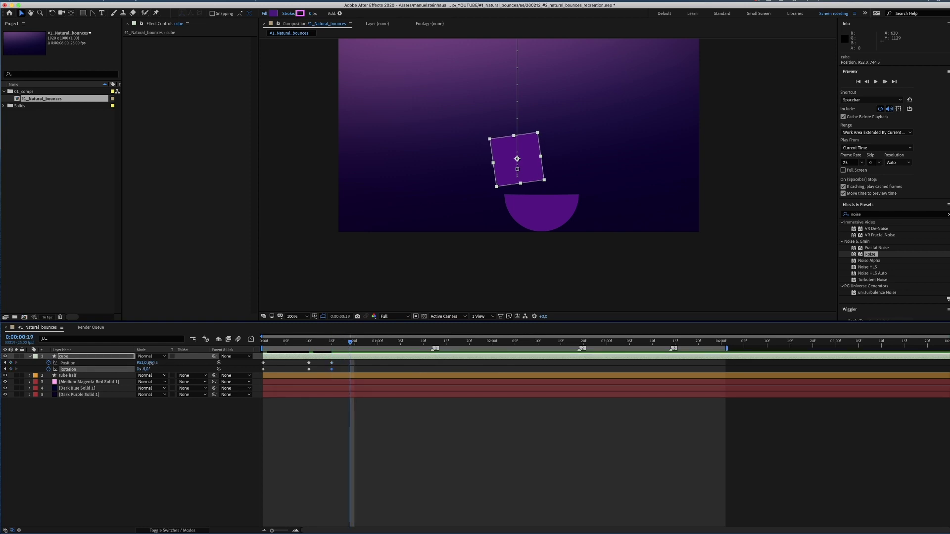
pyautogui.moveTo(149, 363); pyautogui.dragTo(172, 360)
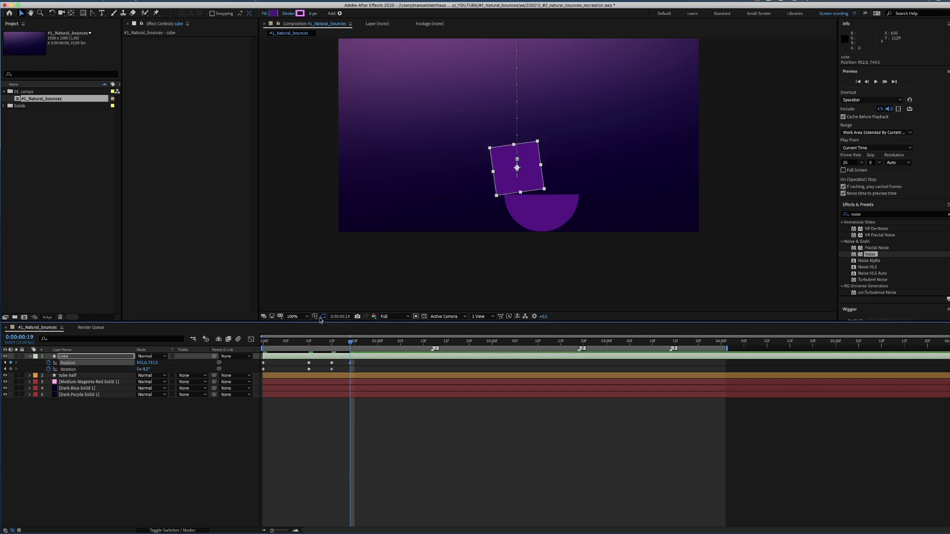
pyautogui.click(298, 316)
pyautogui.click(302, 410)
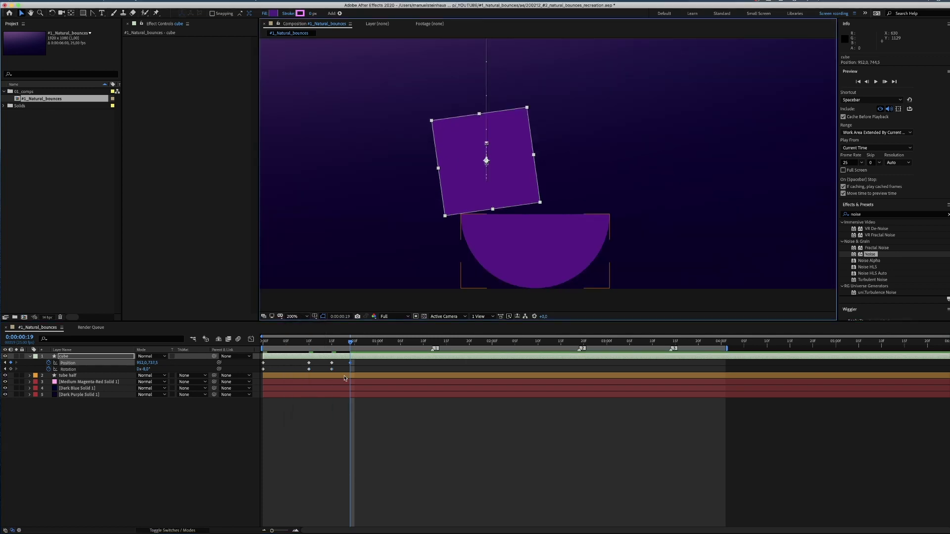
pyautogui.click(67, 377)
pyautogui.click(28, 376)
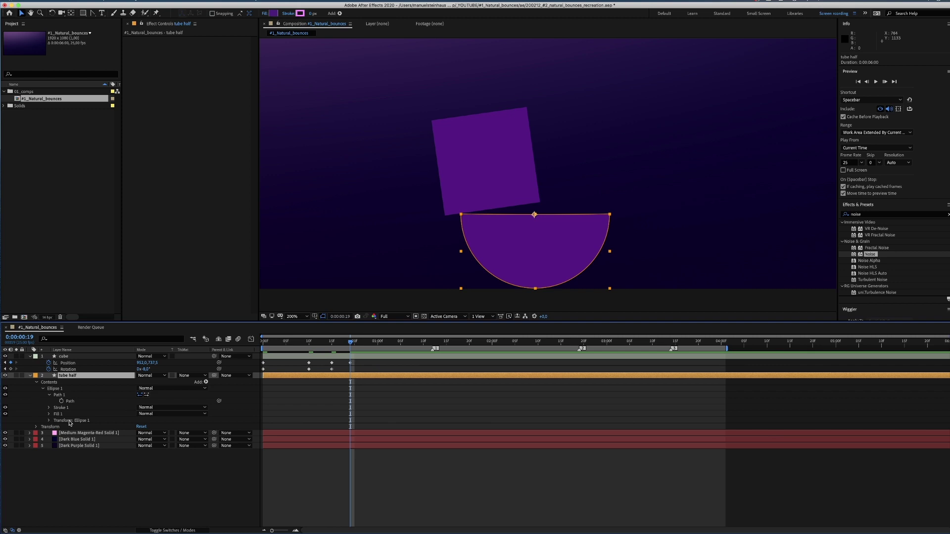
pyautogui.click(48, 421)
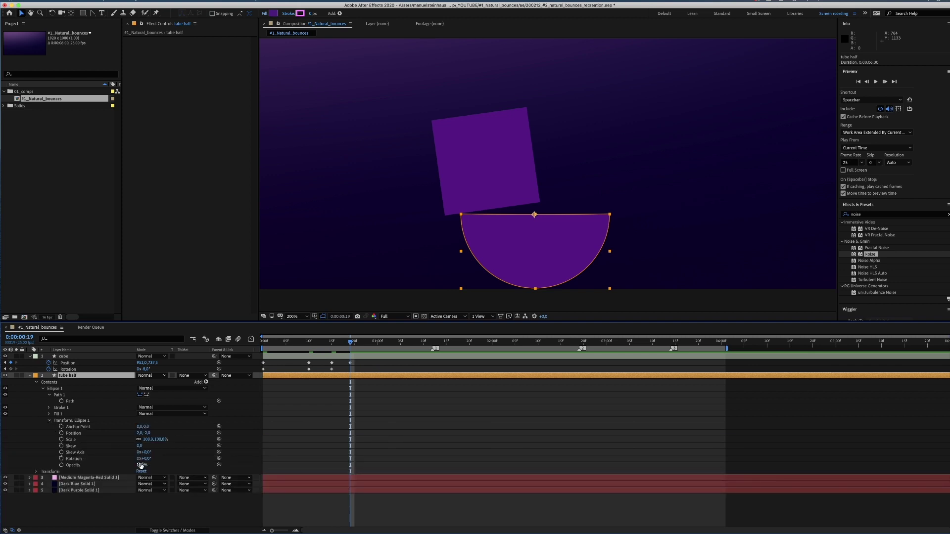
pyautogui.moveTo(149, 460)
pyautogui.mouseDown()
pyautogui.moveTo(139, 460)
pyautogui.moveTo(158, 460)
pyautogui.moveTo(138, 460)
pyautogui.mouseUp()
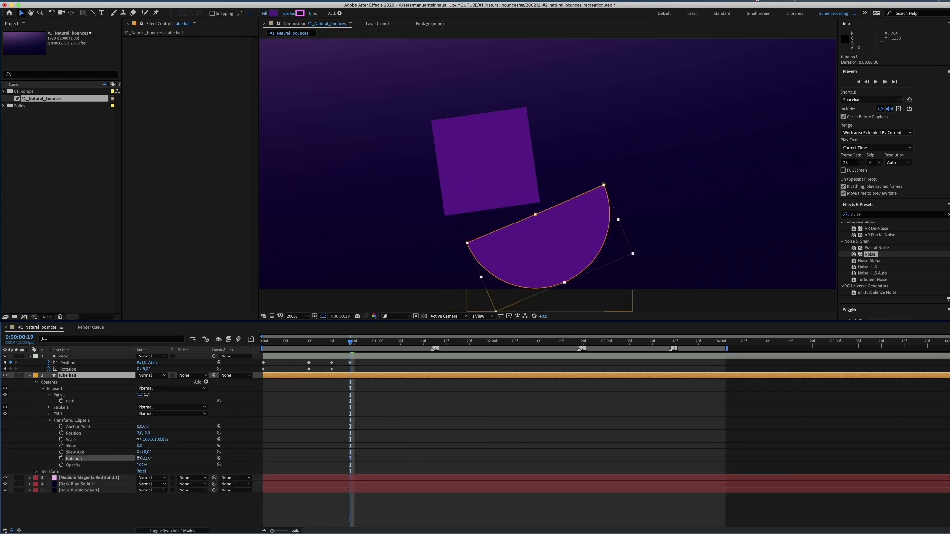
pyautogui.press('super+z')
# Keyframe the half tube at frame 19, tilt it to -11° at frame 21, and there move the cube to 950, 766.5 with a matching tilt
pyautogui.press('u')
pyautogui.click(69, 449)
pyautogui.press('pagedown')
pyautogui.press('pagedown')
pyautogui.moveTo(147, 389); pyautogui.dragTo(141, 388)
pyautogui.click(67, 356)
pyautogui.moveTo(486, 163); pyautogui.dragTo(485, 173)
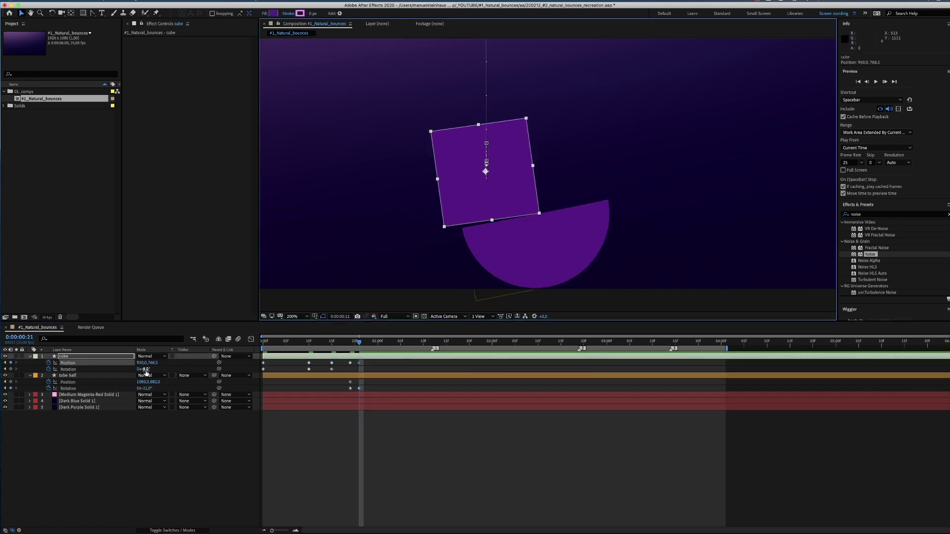
pyautogui.moveTo(145, 370); pyautogui.dragTo(142, 389)
# At frame 23, tilt the half tube further and keyframe the cube at 945, 793.5, rotated to rest along the steeper slope
pyautogui.press('pagedown')
pyautogui.press('pagedown')
pyautogui.moveTo(148, 370); pyautogui.dragTo(142, 370)
pyautogui.moveTo(485, 173); pyautogui.dragTo(484, 181)
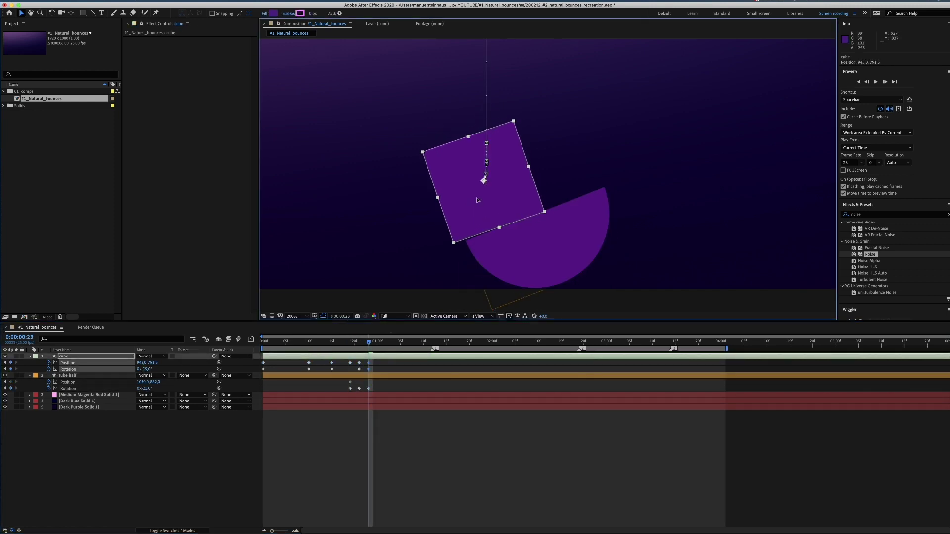
pyautogui.moveTo(146, 370)
pyautogui.mouseDown()
pyautogui.moveTo(144, 389)
pyautogui.moveTo(142, 369)
pyautogui.mouseUp()
# At 0:00:01:00, slide the cube down the half tube's slope and tilt it further counterclockwise
pyautogui.press('pagedown')
pyautogui.press('pagedown')
pyautogui.moveTo(483, 180); pyautogui.dragTo(468, 201)
pyautogui.press('Down')
pyautogui.moveTo(148, 369)
pyautogui.mouseDown()
pyautogui.moveTo(142, 388)
pyautogui.moveTo(142, 369)
pyautogui.mouseUp()
# At 0:00:01:02, tilt the half tube to -50° and keyframe the cube at 895, 898.5 with -48° rotation
pyautogui.press('pagedown')
pyautogui.press('pagedown')
pyautogui.moveTo(469, 201); pyautogui.dragTo(465, 221)
# At 0:00:01:05, rotate the cube to -90° and land it at 776, 948.5, and slide it along the floor to 596, 948.5 at 0:00:01:17
pyautogui.press('pagedown')
pyautogui.press('pagedown')
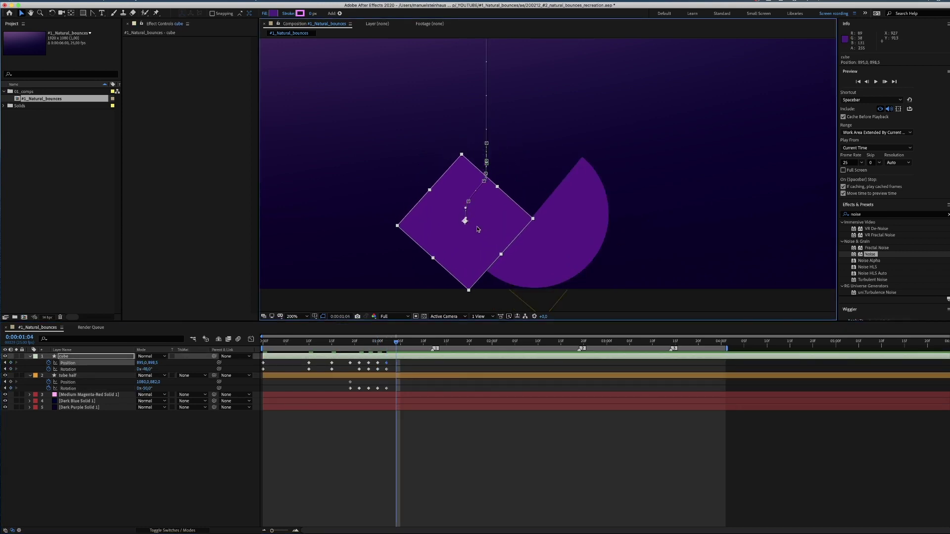
pyautogui.press('pagedown')
pyautogui.moveTo(152, 373); pyautogui.dragTo(144, 375)
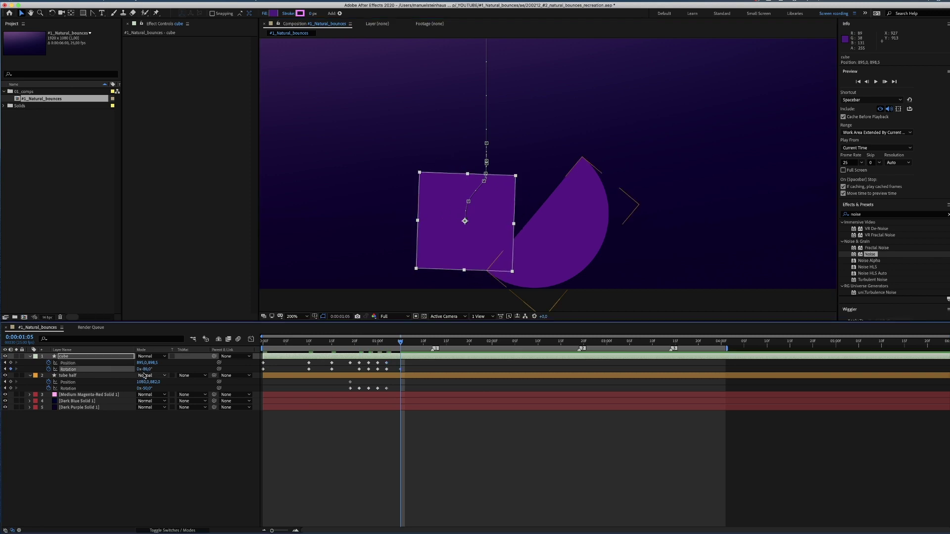
pyautogui.write('-90')
pyautogui.press('Return')
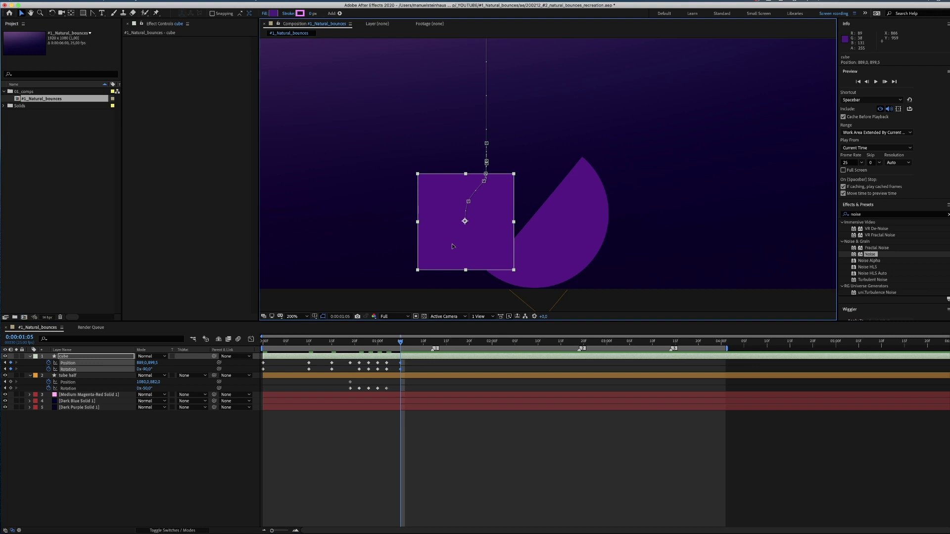
pyautogui.moveTo(452, 243); pyautogui.dragTo(411, 266)
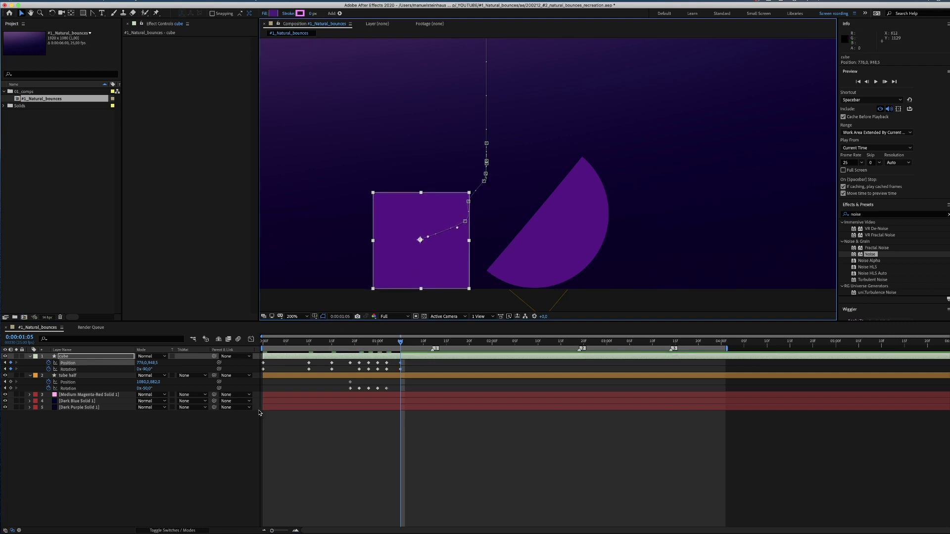
pyautogui.moveTo(414, 343); pyautogui.dragTo(455, 342)
pyautogui.moveTo(426, 260); pyautogui.dragTo(358, 258)
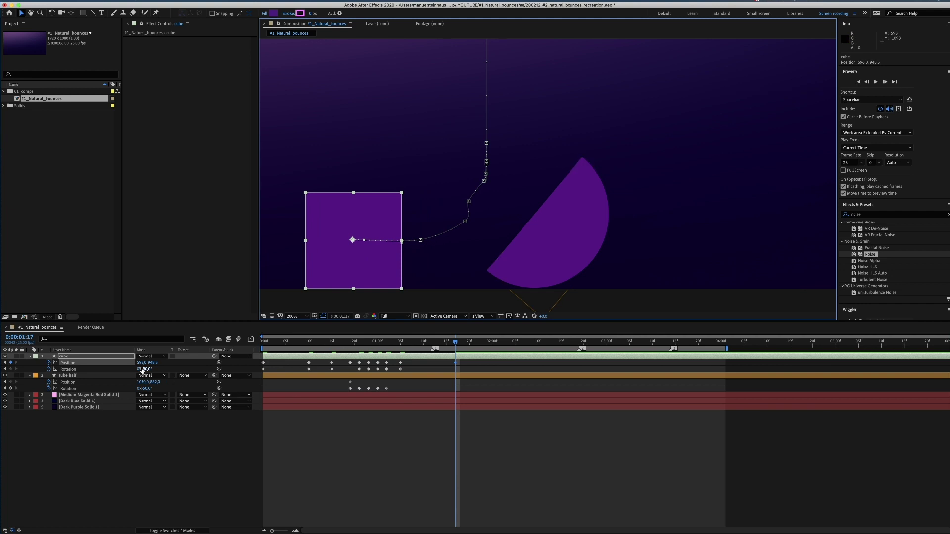
# Set the spatial interpolation of all the cube's position keyframes to Linear
pyautogui.moveTo(485, 367); pyautogui.dragTo(262, 361)
pyautogui.rightClick(263, 364)
pyautogui.click(299, 427)
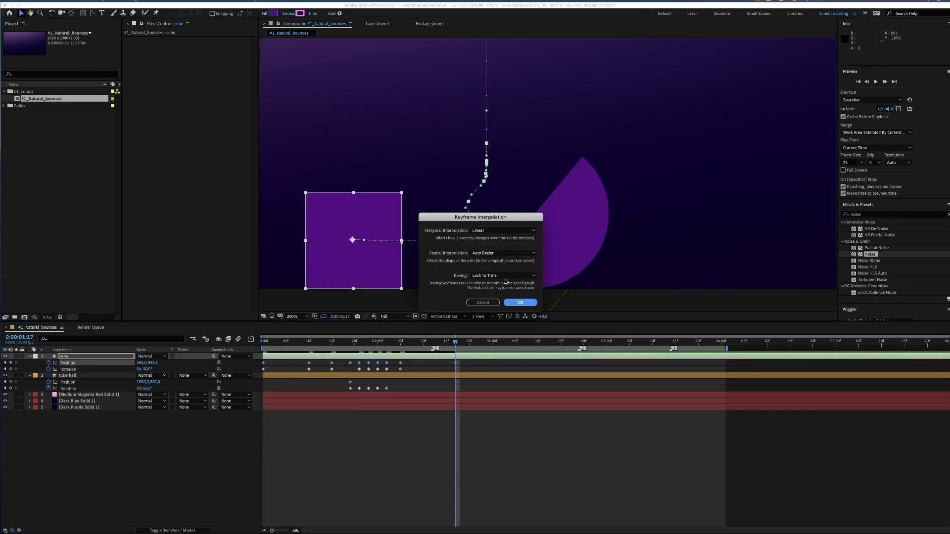
pyautogui.click(502, 253)
pyautogui.click(495, 232)
pyautogui.click(515, 304)
pyautogui.press('F2')
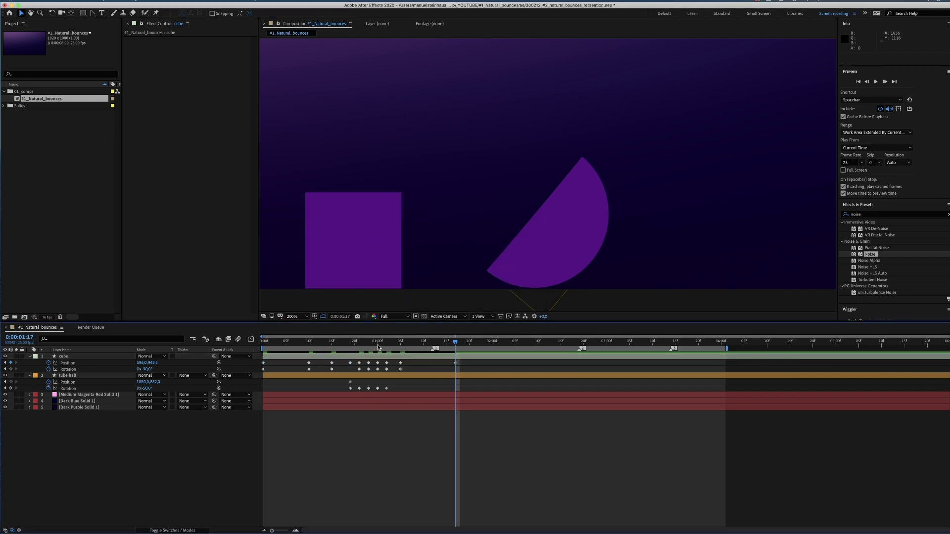
# Preview the full bounce and tumble animation from the beginning
pyautogui.moveTo(378, 344); pyautogui.dragTo(213, 400)
pyautogui.press('space')
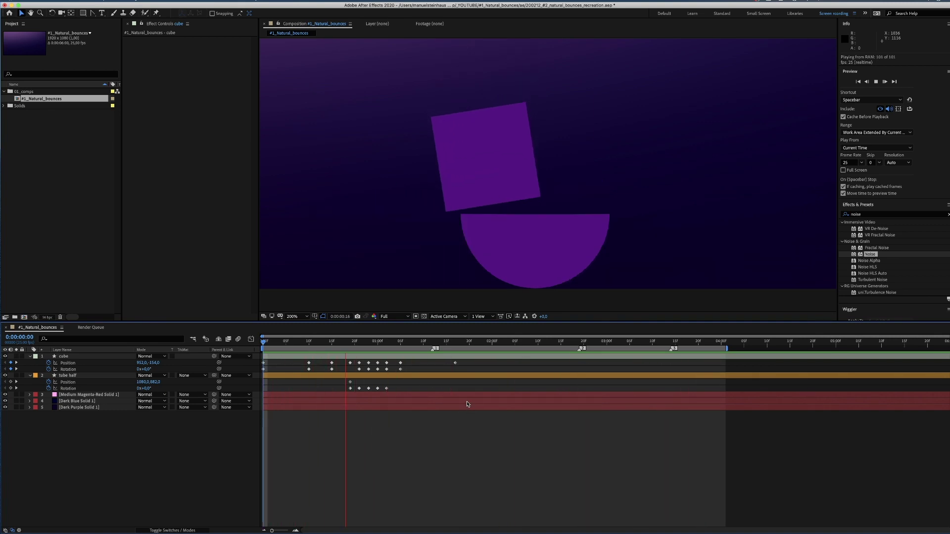
pyautogui.press('space')
# Lower the cube's rebound slightly and retime the cube and half-tube keyframes so the rebound peaks at frame 12 and contact starts at frame 16
pyautogui.moveTo(307, 343); pyautogui.dragTo(448, 371)
pyautogui.click(332, 363)
pyautogui.hotkey('shift', 'Down')
pyautogui.hotkey('shift', 'Down')
pyautogui.moveTo(332, 363); pyautogui.dragTo(388, 390)
pyautogui.moveTo(262, 342); pyautogui.dragTo(336, 342)
pyautogui.moveTo(350, 382); pyautogui.dragTo(337, 382)
# At frame 20, shift the cube slightly left and down along the half tube's slope, and preview the animation
pyautogui.click(355, 342)
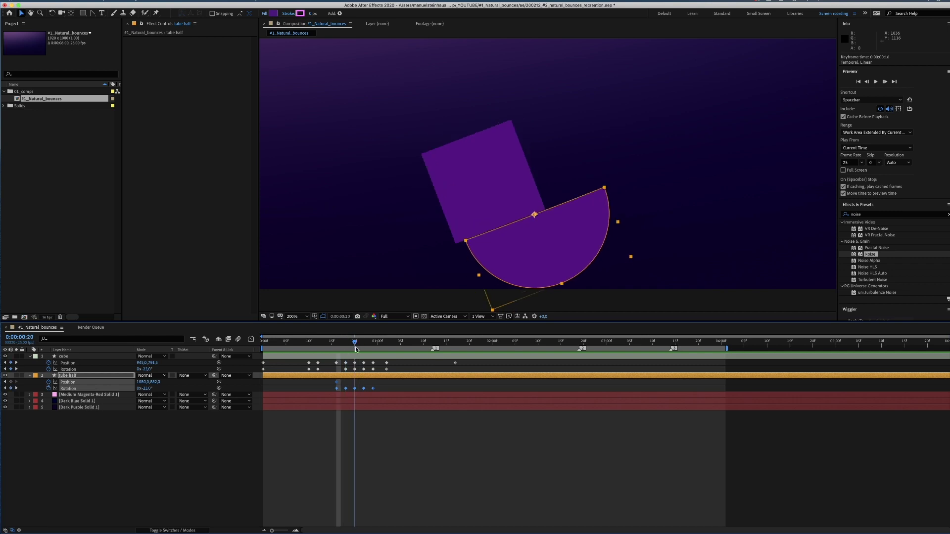
pyautogui.moveTo(487, 173); pyautogui.dragTo(477, 176)
pyautogui.click(262, 343)
pyautogui.press('space')
pyautogui.press('space')
# Apply Easy Ease to the cube's final position keyframe and lengthen its incoming influence in the speed graph
pyautogui.rightClick(456, 362)
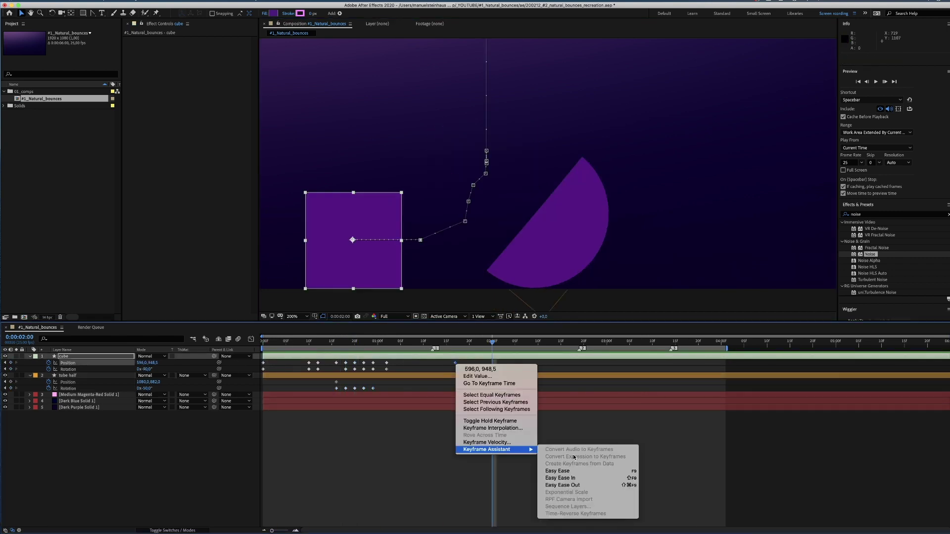
pyautogui.click(611, 470)
pyautogui.click(251, 339)
pyautogui.moveTo(444, 504); pyautogui.dragTo(421, 504)
# Preview the eased slide with the whole composition in view at 100% magnification
pyautogui.click(262, 343)
pyautogui.press('space')
pyautogui.scroll(-1, 497, 161)
pyautogui.moveTo(497, 161); pyautogui.dragTo(477, 217)
pyautogui.hotkey('shift', 'F3')
pyautogui.press('v')
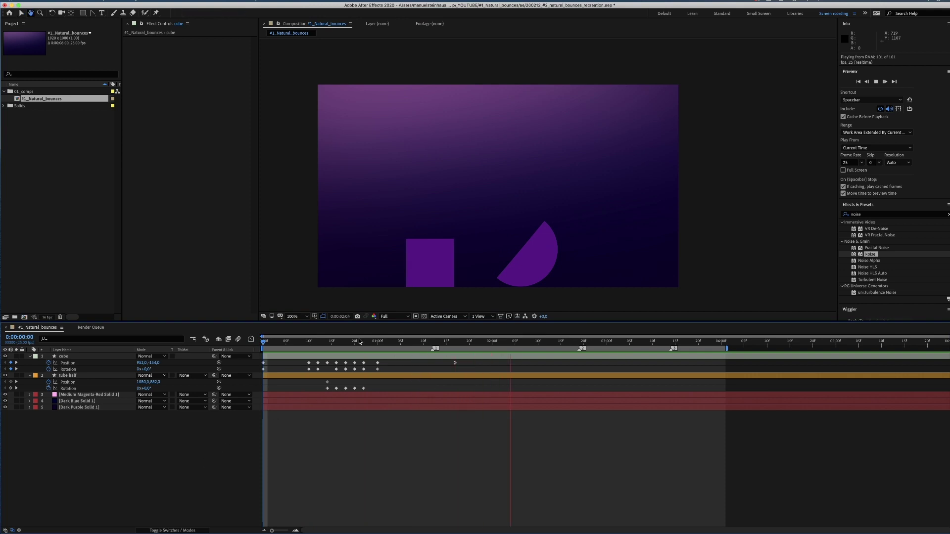
pyautogui.press('space')
# Add a half-tube position keyframe at frame 22, and at 0:00:01:00 keyframe its X position at 1190 and its rotation at 29°
pyautogui.click(378, 341)
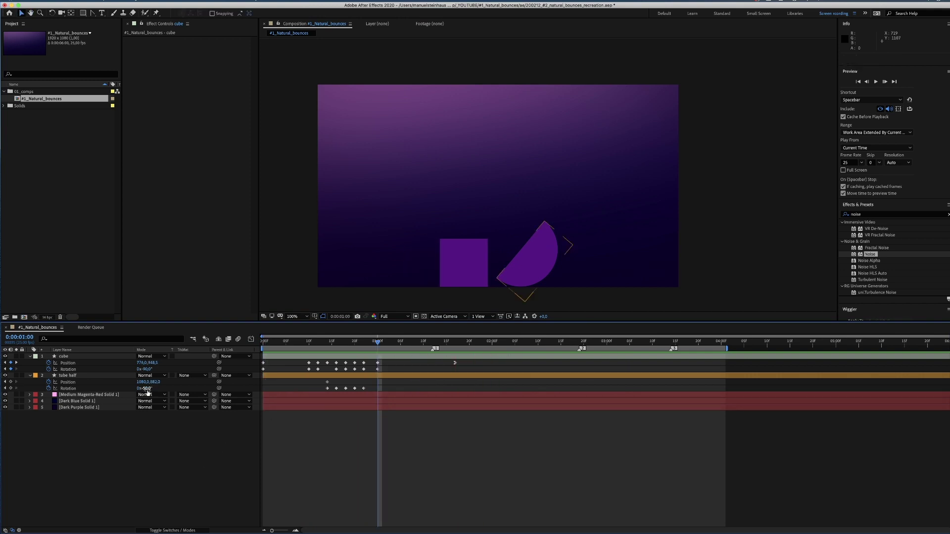
pyautogui.moveTo(146, 388); pyautogui.dragTo(174, 388)
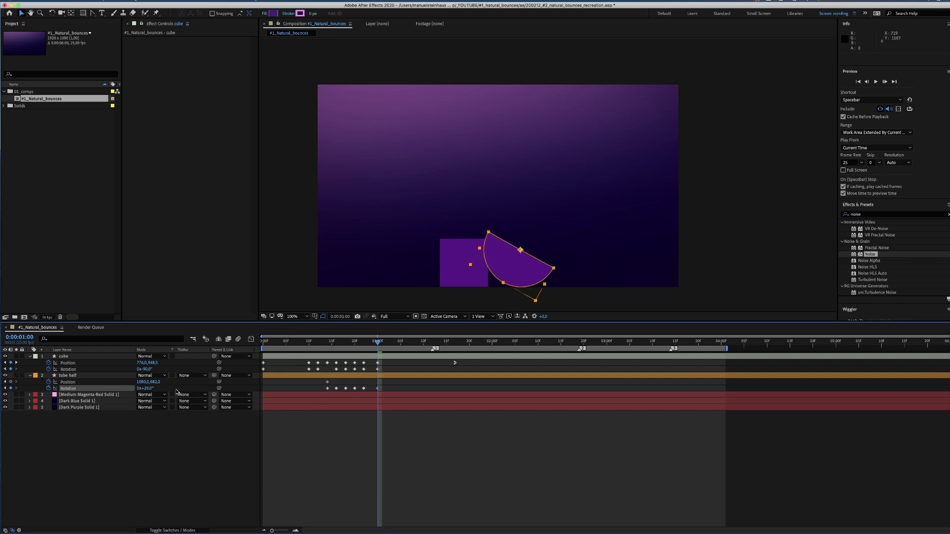
pyautogui.click(415, 375)
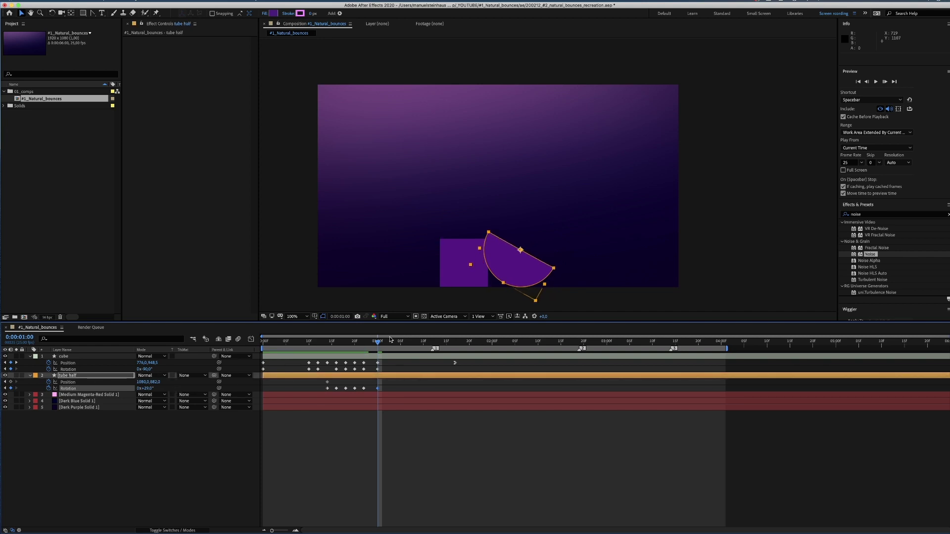
pyautogui.moveTo(379, 344); pyautogui.dragTo(364, 342)
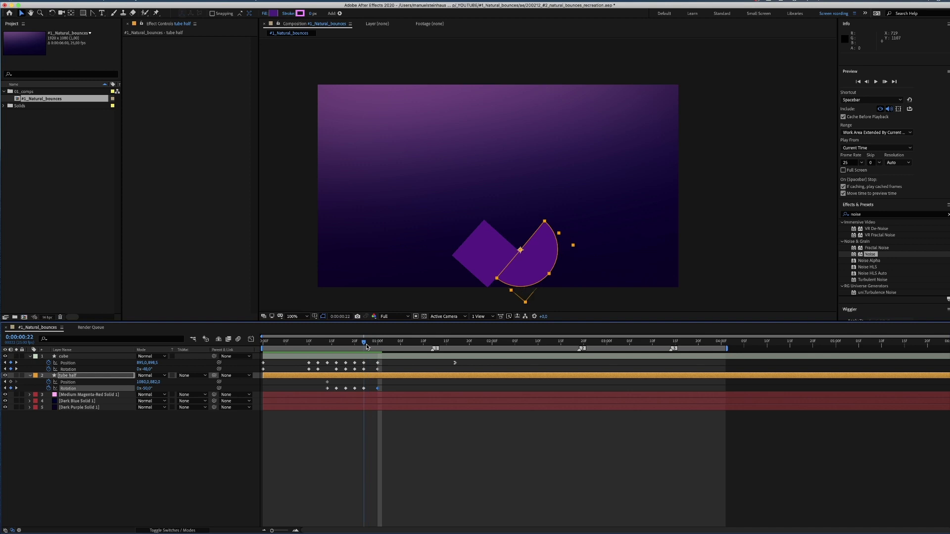
pyautogui.click(10, 382)
pyautogui.moveTo(364, 342); pyautogui.dragTo(378, 343)
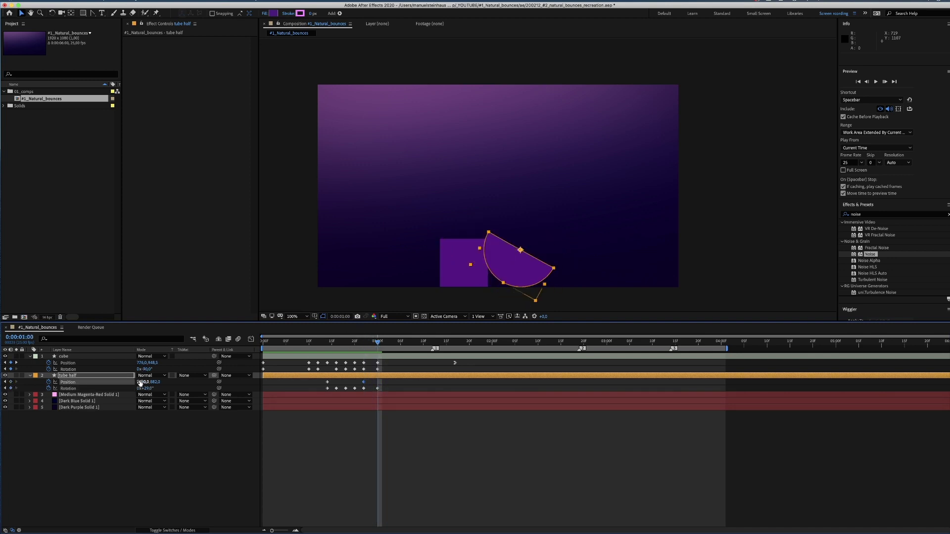
pyautogui.moveTo(141, 383); pyautogui.dragTo(177, 377)
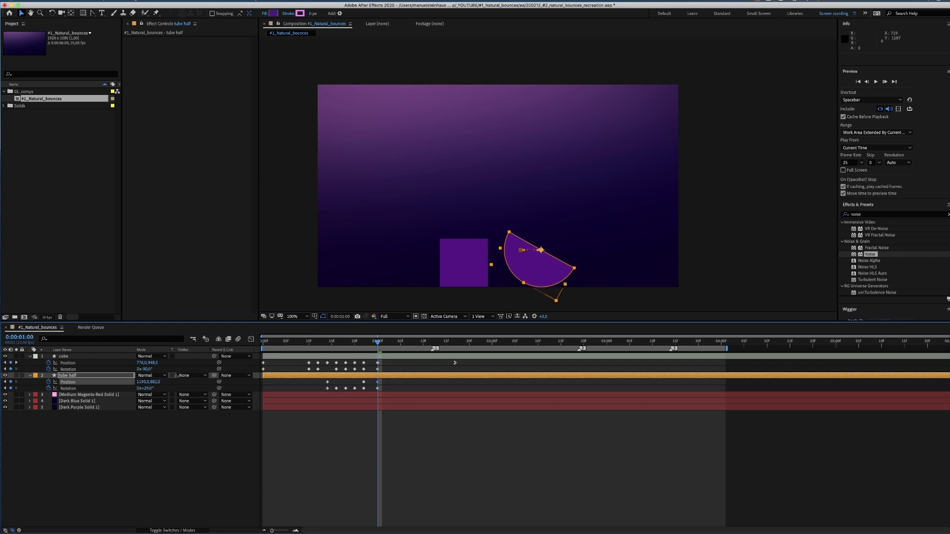
# Move the half tube's rebound keyframes to 0:00:01:03 with X position 1201, and the cube's landing keyframes to frame 24
pyautogui.moveTo(369, 342); pyautogui.dragTo(378, 346)
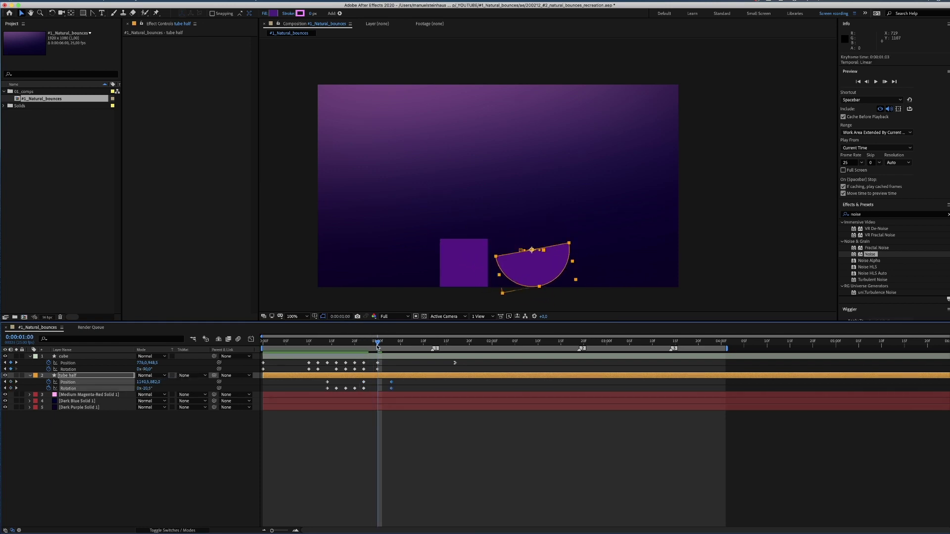
pyautogui.moveTo(377, 347); pyautogui.dragTo(374, 372)
pyautogui.moveTo(377, 369); pyautogui.dragTo(418, 344)
# At 0:00:01:09, set the half tube's rotation to -20° and shift it back to the left
pyautogui.click(148, 388)
pyautogui.write('-')
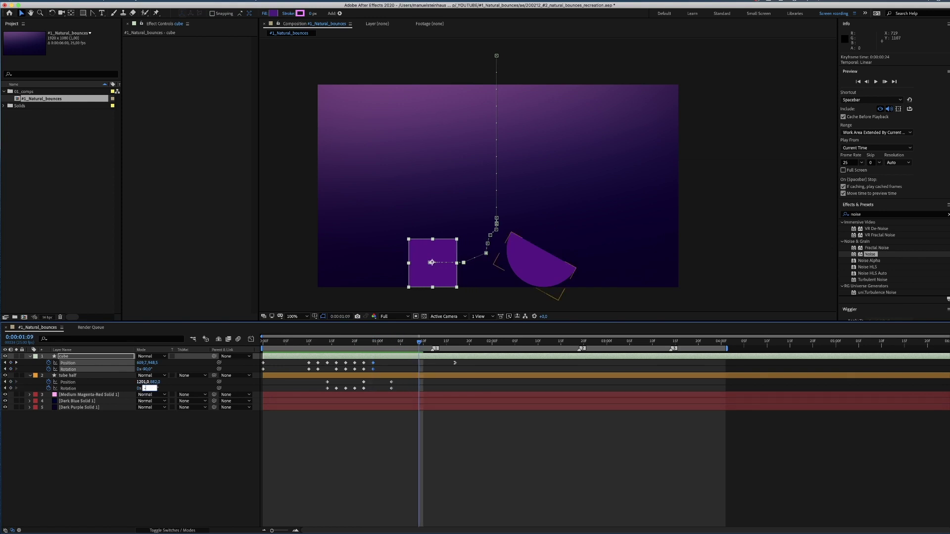
pyautogui.write('20')
pyautogui.press('Return')
pyautogui.moveTo(142, 382); pyautogui.dragTo(114, 386)
# At 0:00:01:17, set the half tube's rotation to 15° and its X position to 1157
pyautogui.moveTo(418, 342); pyautogui.dragTo(456, 343)
pyautogui.click(148, 389)
pyautogui.write('15')
pyautogui.press('Return')
pyautogui.moveTo(142, 382); pyautogui.dragTo(160, 382)
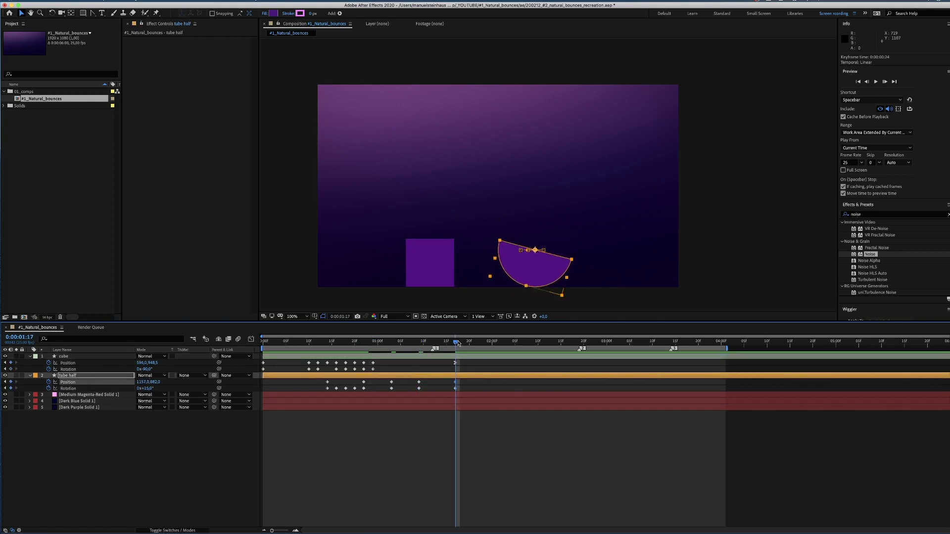
# Keyframe smaller half-tube swings at 0:00:02:00 and 0:00:02:08, using X position 1146 and 5° rotation at 0:00:02:08
pyautogui.click(493, 342)
pyautogui.hotkey('ctrl', 'v')
pyautogui.click(530, 342)
pyautogui.hotkey('ctrl', 'v')
# At 0:00:02:17, set the half tube's rotation to -3° and its X position to 1139
pyautogui.click(558, 342)
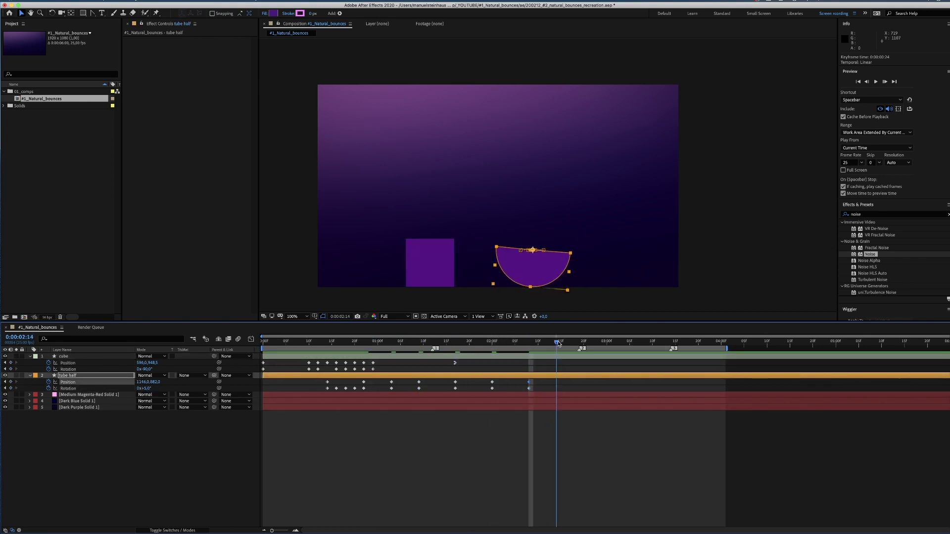
pyautogui.moveTo(558, 344); pyautogui.dragTo(571, 344)
pyautogui.click(147, 388)
pyautogui.write('-3')
pyautogui.press('Return')
pyautogui.moveTo(142, 382); pyautogui.dragTo(139, 382)
# At 0:00:03:00, set the half tube's rotation to 0°
pyautogui.click(607, 342)
pyautogui.click(147, 388)
pyautogui.write('0')
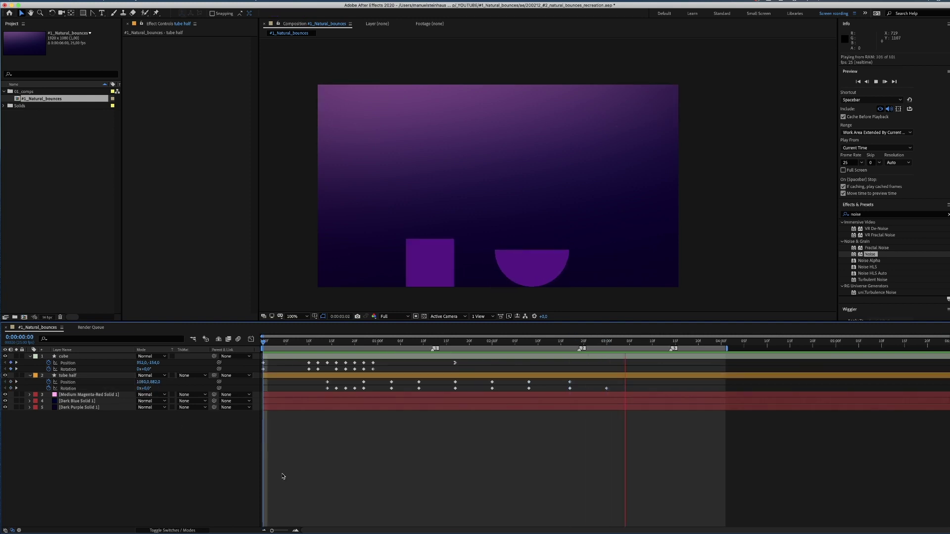
# Preview the half tube's rocking motion from the start of the composition
pyautogui.press('space')
pyautogui.click(607, 388)
pyautogui.moveTo(607, 341); pyautogui.dragTo(263, 342)
pyautogui.press('space')
pyautogui.press('space')
# Inspect the half tube up close at 0:00:03:00, set its X position to 1146, and return to 100% magnification
pyautogui.press('j')
pyautogui.scroll(3, 554, 205)
pyautogui.press('space')
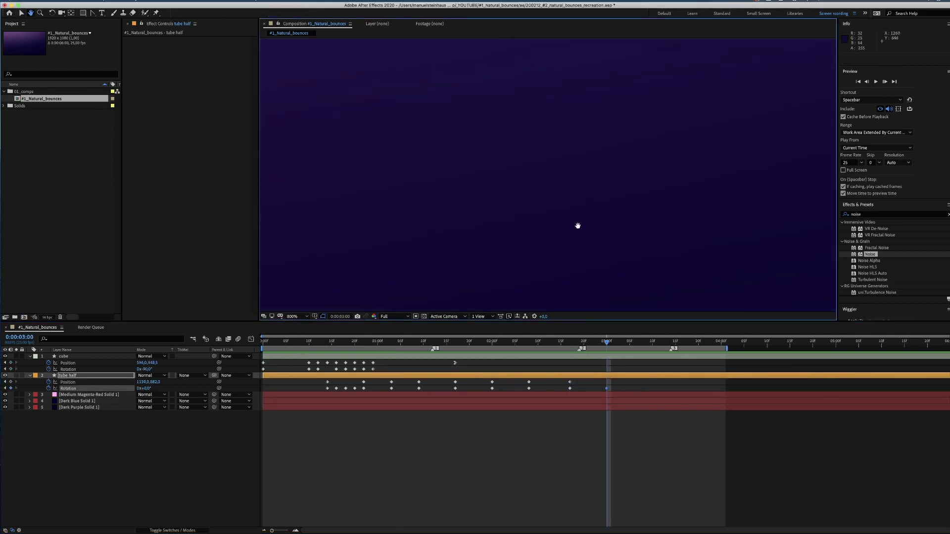
pyautogui.moveTo(578, 226); pyautogui.dragTo(584, 44)
pyautogui.moveTo(142, 382); pyautogui.dragTo(145, 382)
pyautogui.click(297, 317)
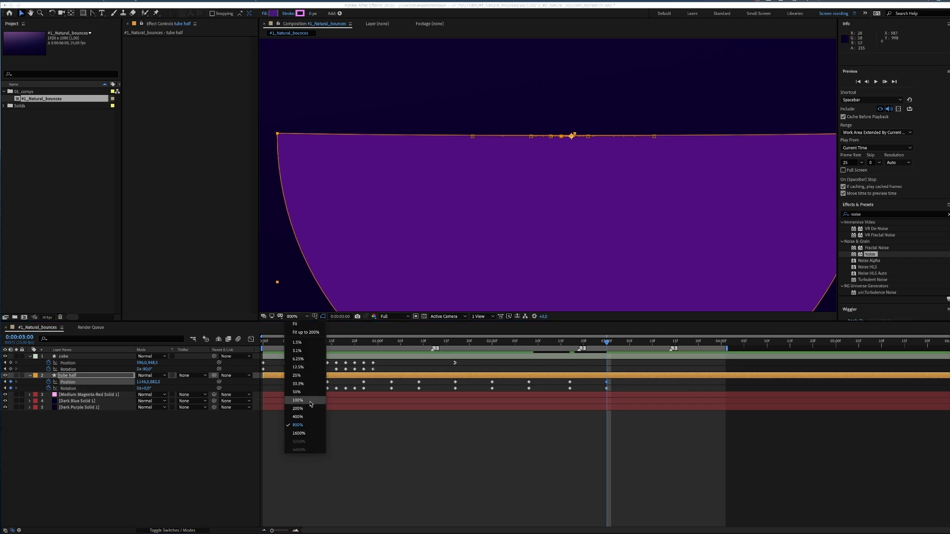
pyautogui.click(310, 402)
# Move the half tube's final position and rotation keyframes to 0:00:03:04 and ease them in with a longer, smoother slowdown
pyautogui.moveTo(614, 381); pyautogui.dragTo(600, 392)
pyautogui.moveTo(607, 389); pyautogui.dragTo(628, 390)
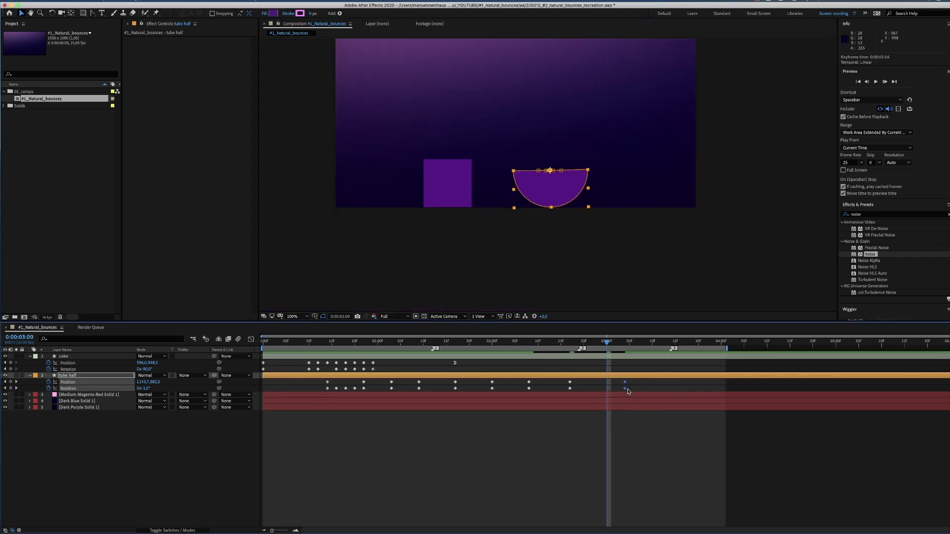
pyautogui.rightClick(627, 392)
pyautogui.moveTo(673, 475)
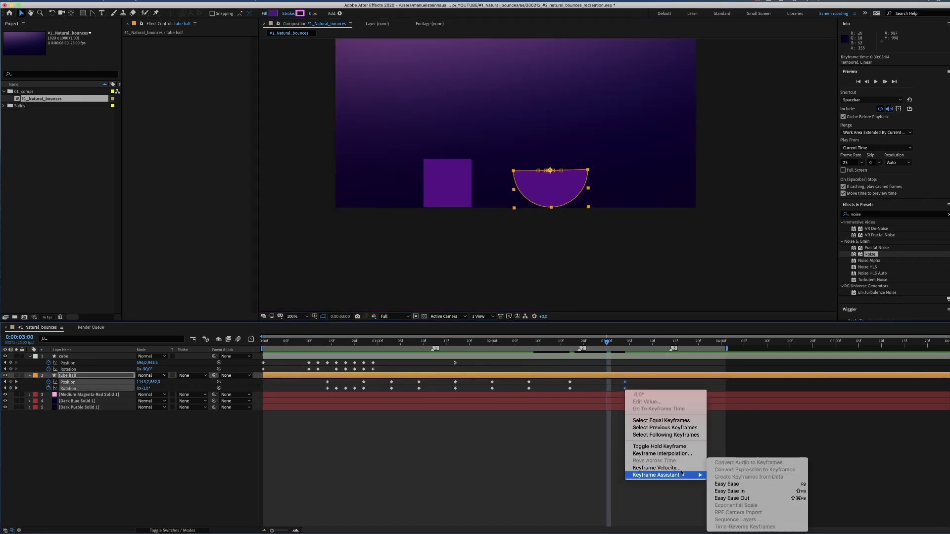
pyautogui.click(733, 492)
pyautogui.click(251, 339)
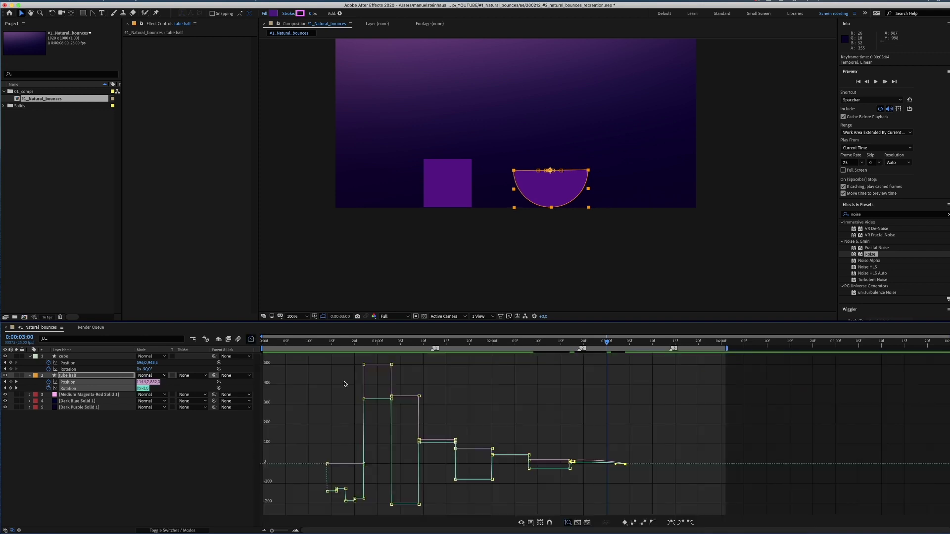
pyautogui.moveTo(616, 466); pyautogui.dragTo(607, 465)
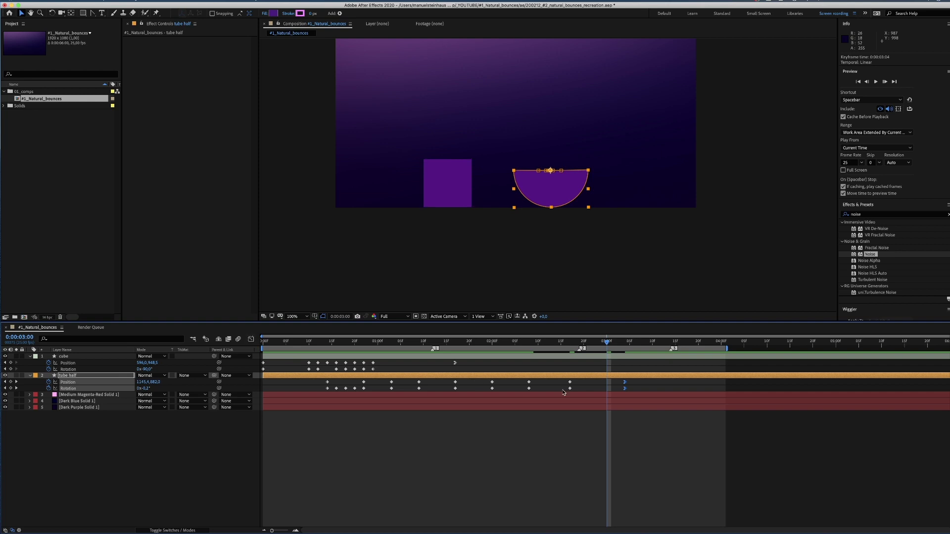
# Apply Easy Ease to the half tube's position and rotation keyframes from 0:00:01:09 up to the one before the last
pyautogui.moveTo(587, 385); pyautogui.dragTo(399, 391)
pyautogui.rightClick(419, 390)
pyautogui.moveTo(461, 474)
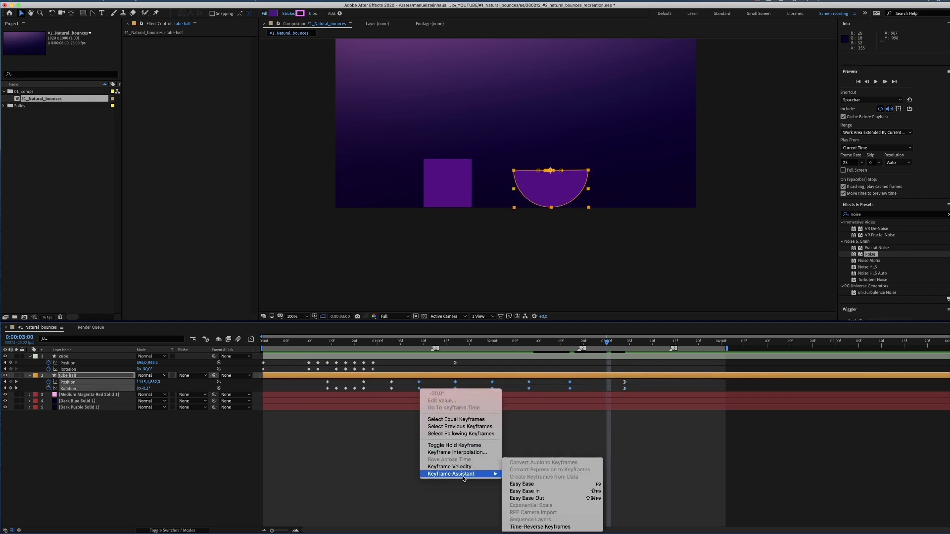
pyautogui.click(547, 483)
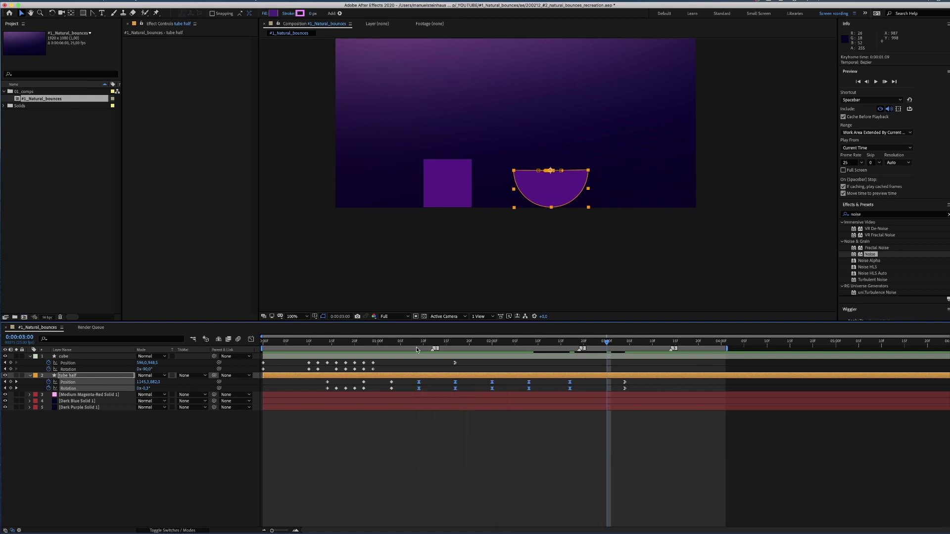
# Preview the eased rocking motion, including playback from the start of the composition
pyautogui.click(373, 342)
pyautogui.press('space')
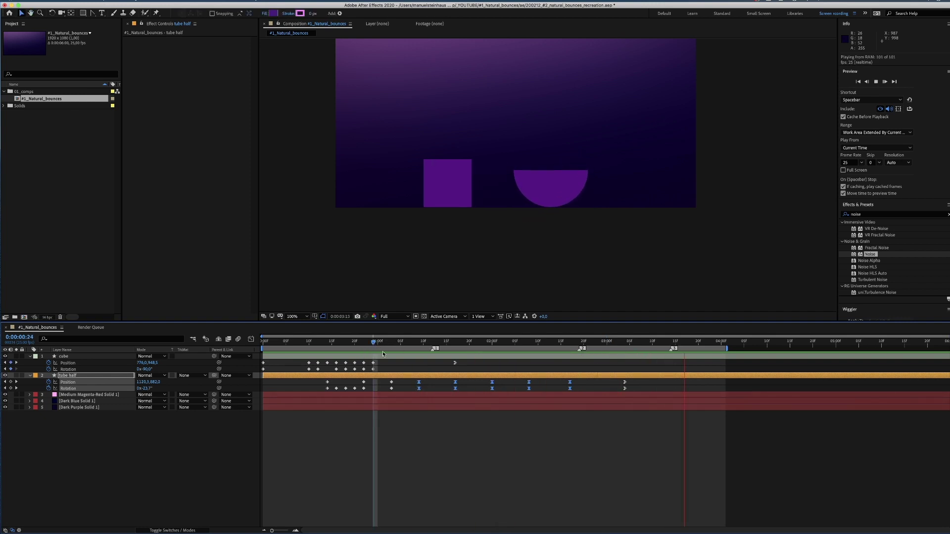
pyautogui.press('space')
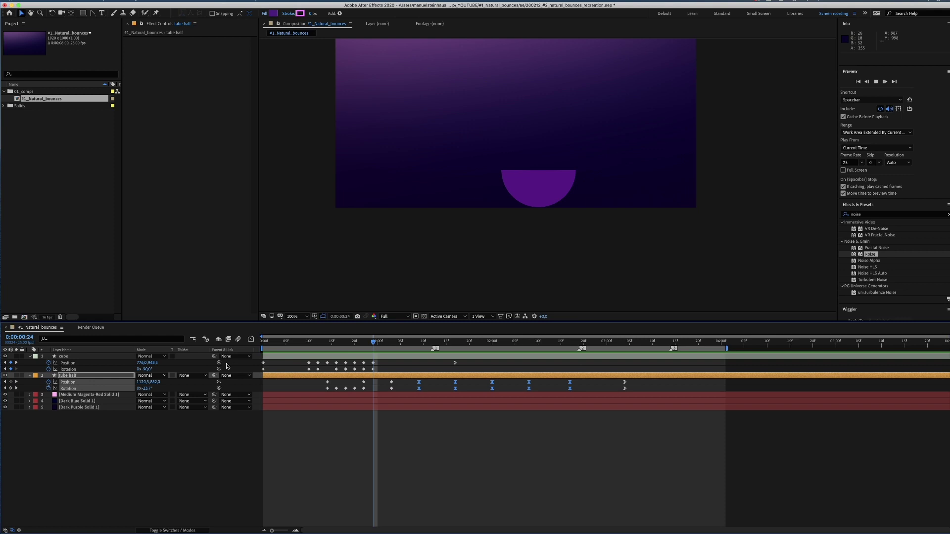
pyautogui.press('space')
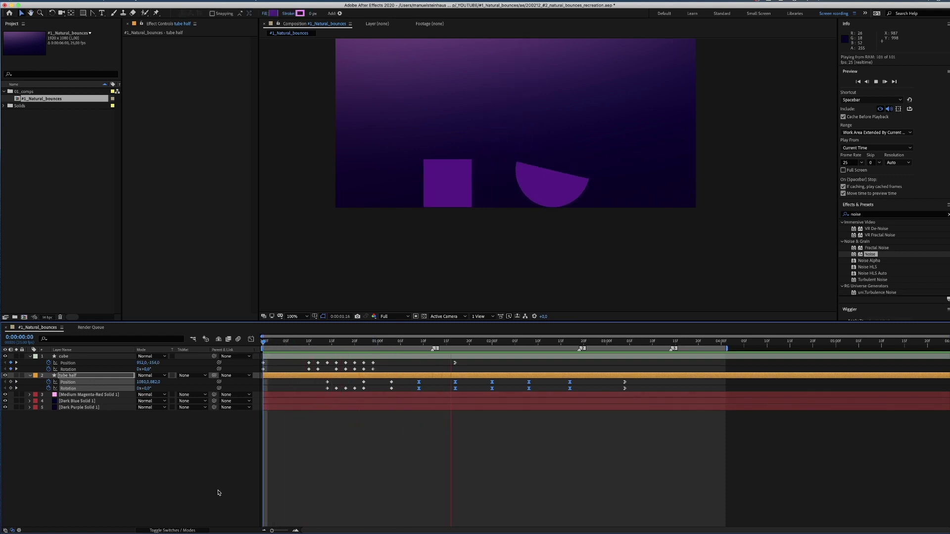
# At 0:00:00:08, change the cube's fill color to a light blue
pyautogui.moveTo(489, 341); pyautogui.dragTo(300, 398)
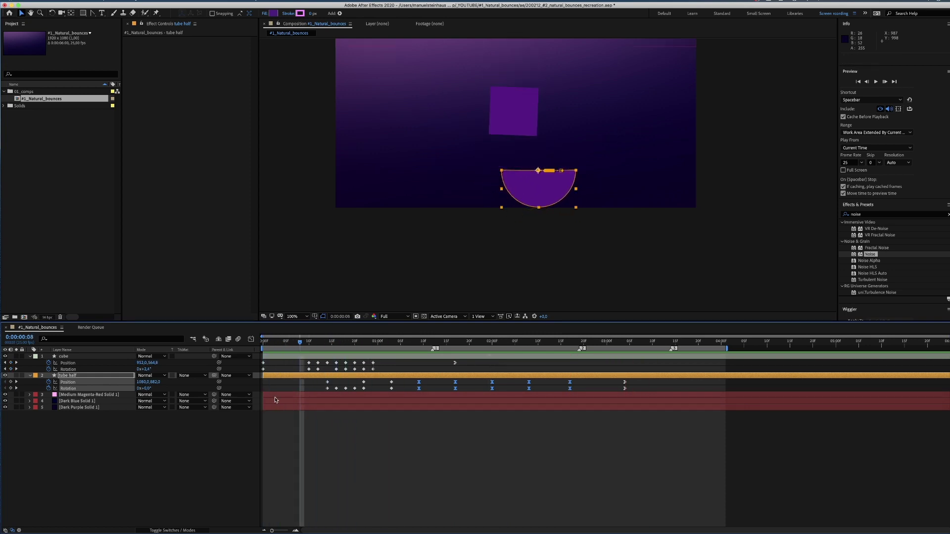
pyautogui.press('super+shift+a')
pyautogui.click(63, 357)
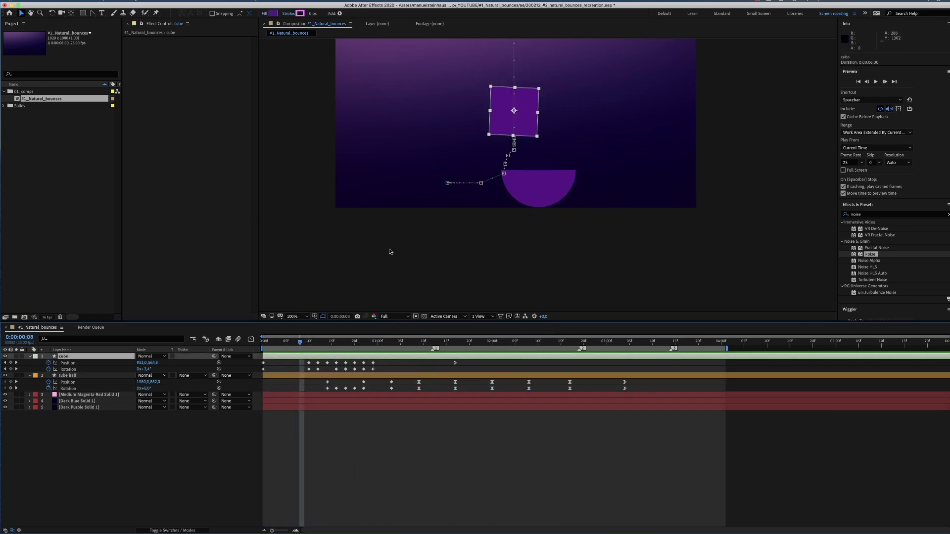
pyautogui.click(273, 13)
pyautogui.moveTo(773, 261); pyautogui.dragTo(776, 258)
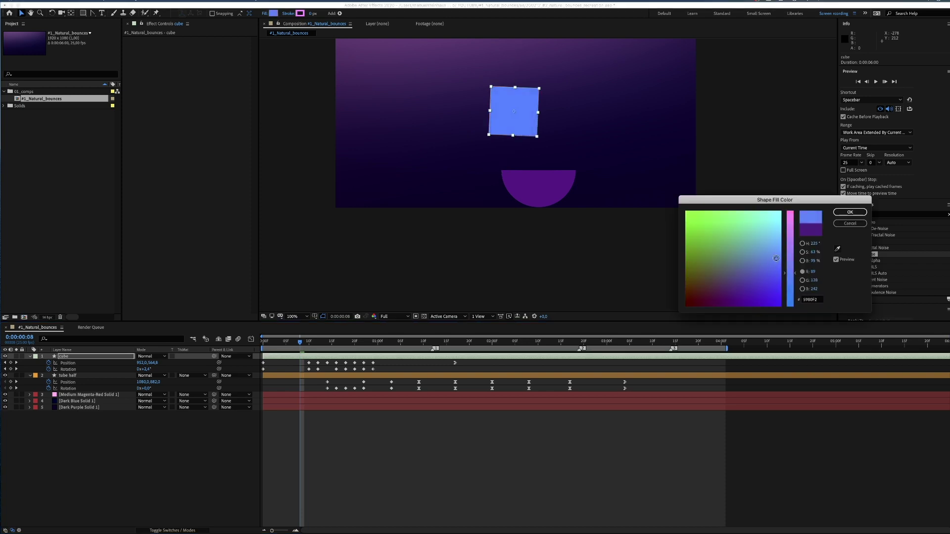
pyautogui.click(848, 213)
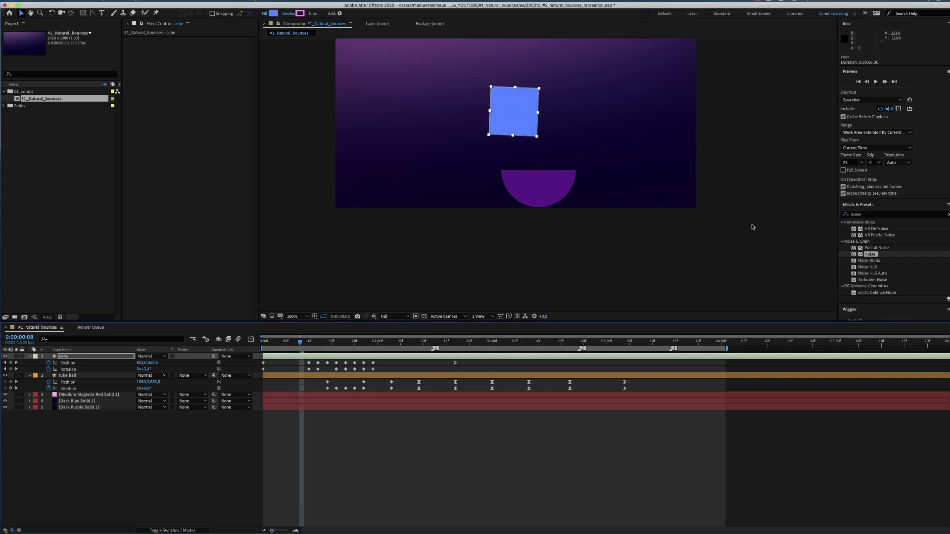
pyautogui.click(77, 462)
# Duplicate the cube layer and remove the position and rotation keyframes from the copy
pyautogui.click(62, 357)
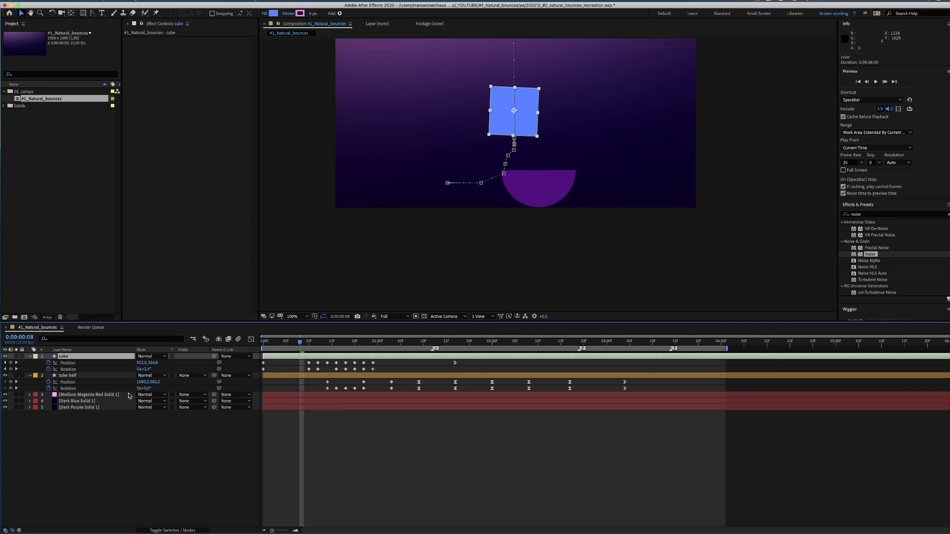
pyautogui.press('super+d')
pyautogui.press('u')
pyautogui.click(48, 362)
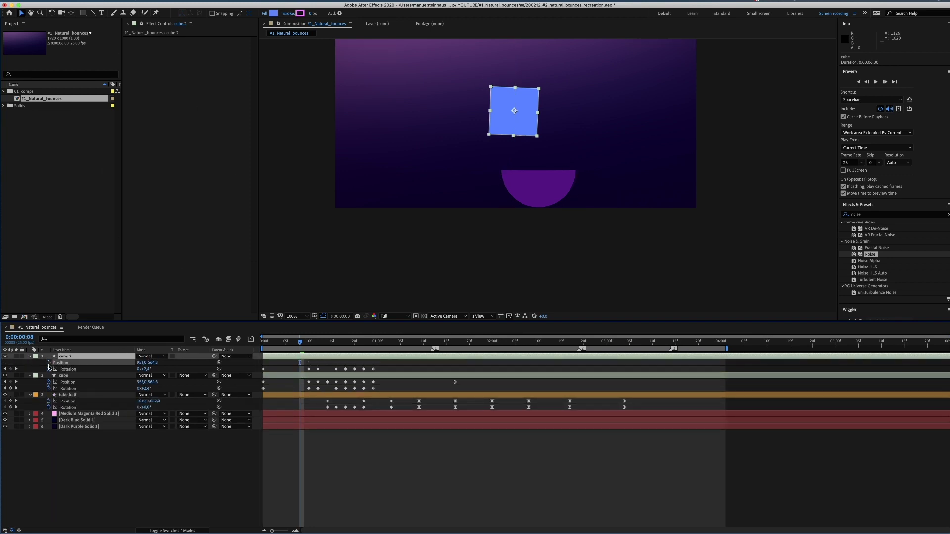
pyautogui.click(49, 369)
# Parent the duplicated cube layer to the original cube and rename it "cube gradient"
pyautogui.moveTo(213, 357); pyautogui.dragTo(62, 376)
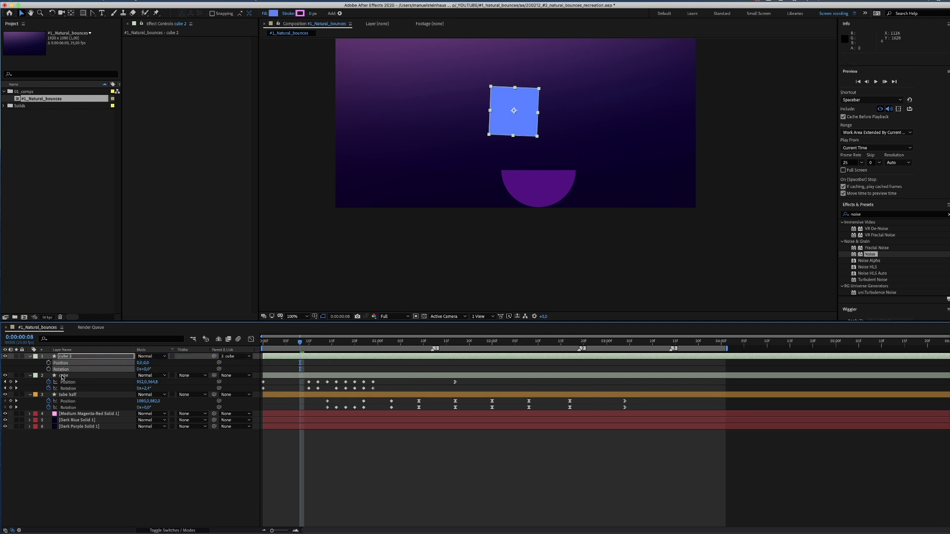
pyautogui.click(67, 357)
pyautogui.press('Return')
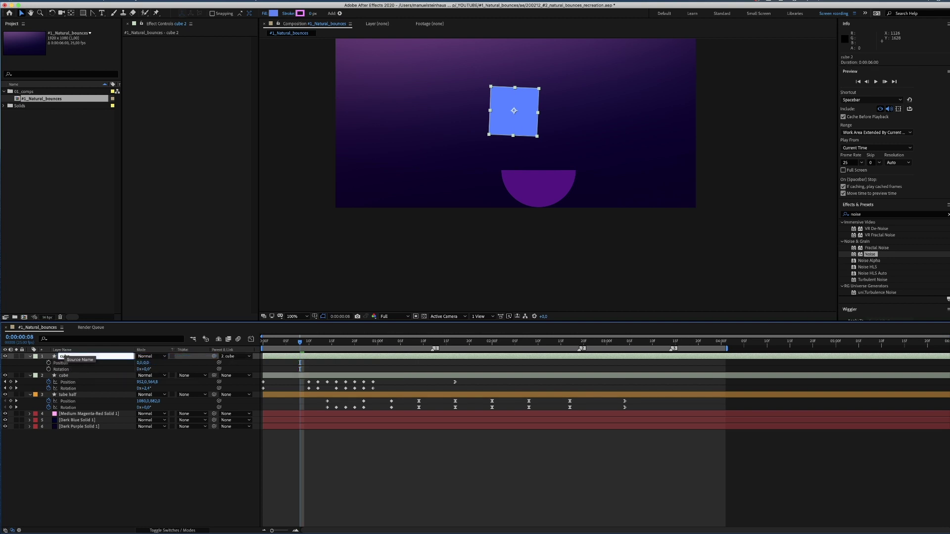
pyautogui.press('Return')
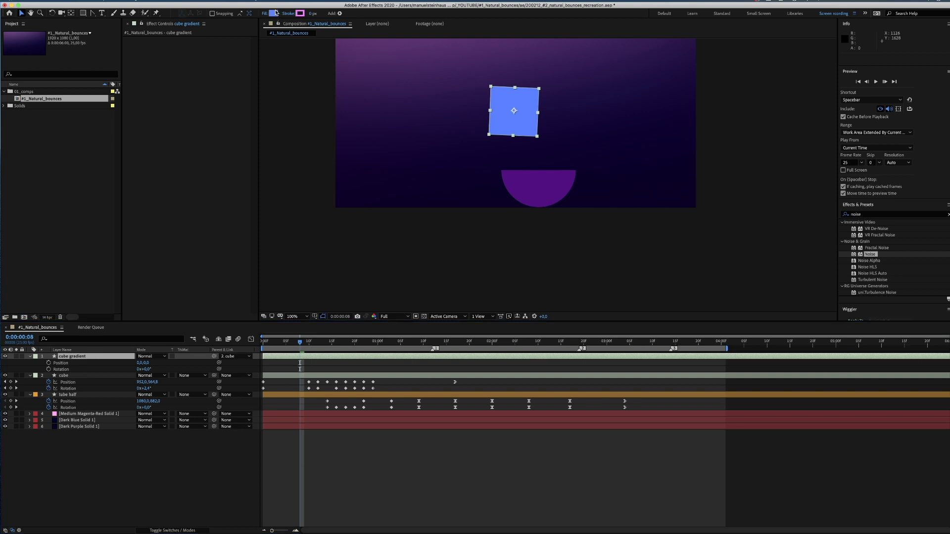
# Change the fill color of the cube gradient layer to a dark blue
pyautogui.click(273, 14)
pyautogui.moveTo(786, 271); pyautogui.dragTo(786, 295)
pyautogui.click(726, 292)
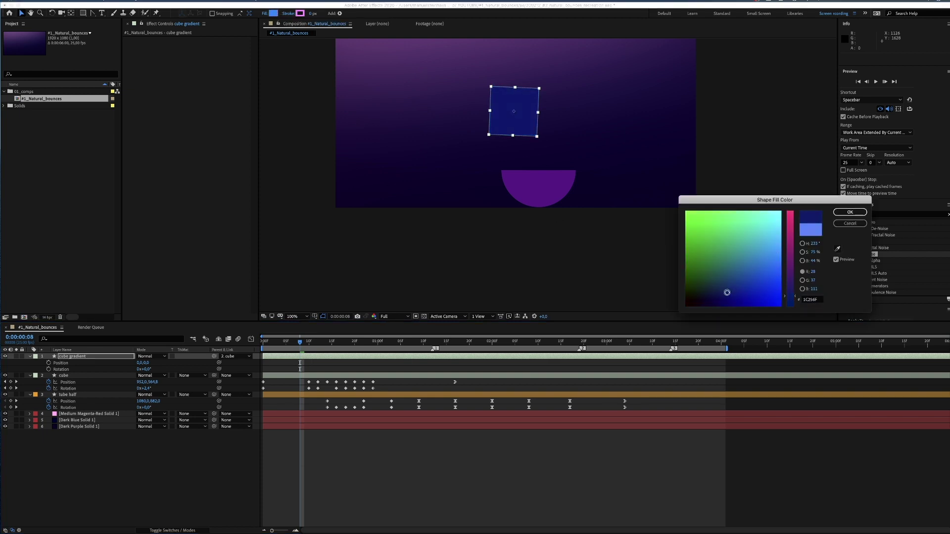
pyautogui.click(850, 212)
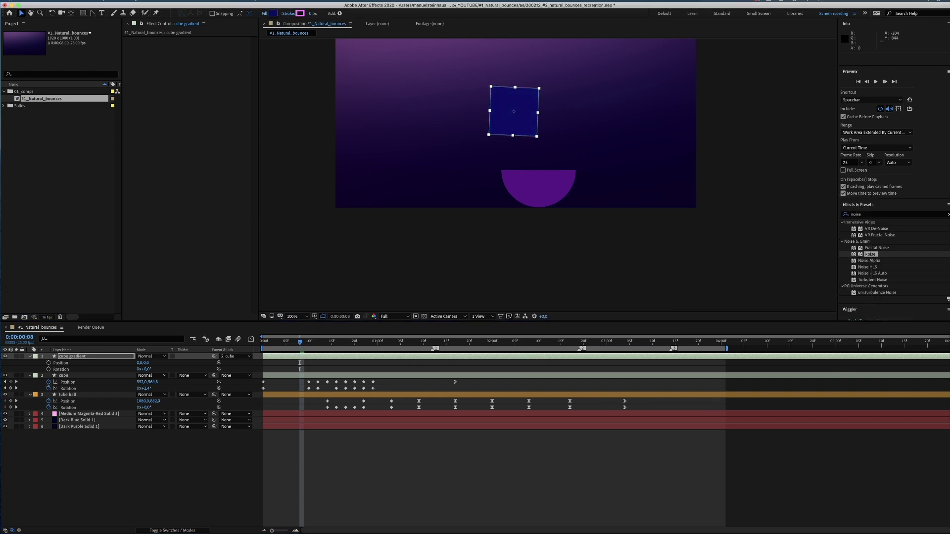
# Add a mask to the cube gradient layer and reshape it with a curved edge so only the cube's right side is dark
pyautogui.moveTo(148, 49)
pyautogui.click(244, 54)
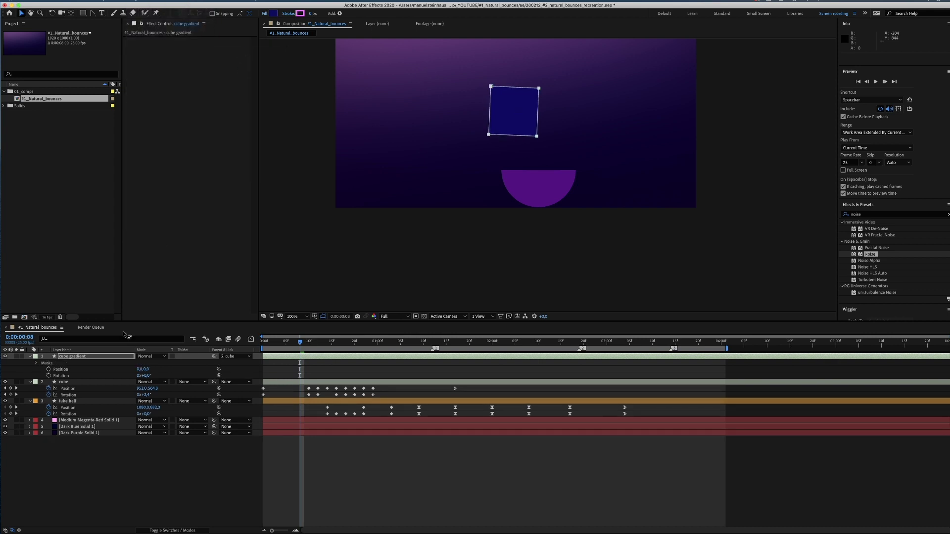
pyautogui.moveTo(491, 86); pyautogui.dragTo(565, 82)
pyautogui.moveTo(533, 139); pyautogui.dragTo(548, 150)
pyautogui.moveTo(488, 134); pyautogui.dragTo(518, 143)
# Set the cube gradient mask's feather to 127 pixels
pyautogui.click(37, 364)
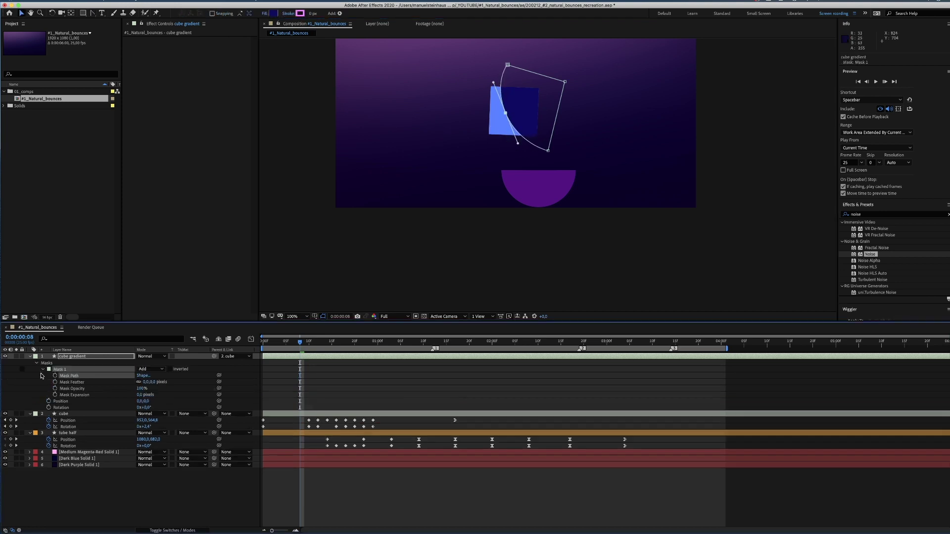
pyautogui.moveTo(147, 383); pyautogui.dragTo(175, 365)
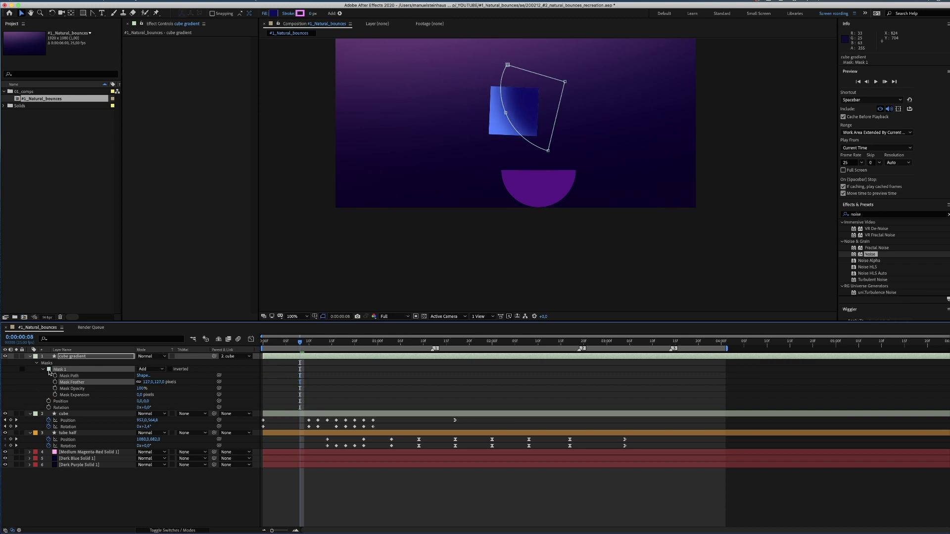
pyautogui.click(61, 388)
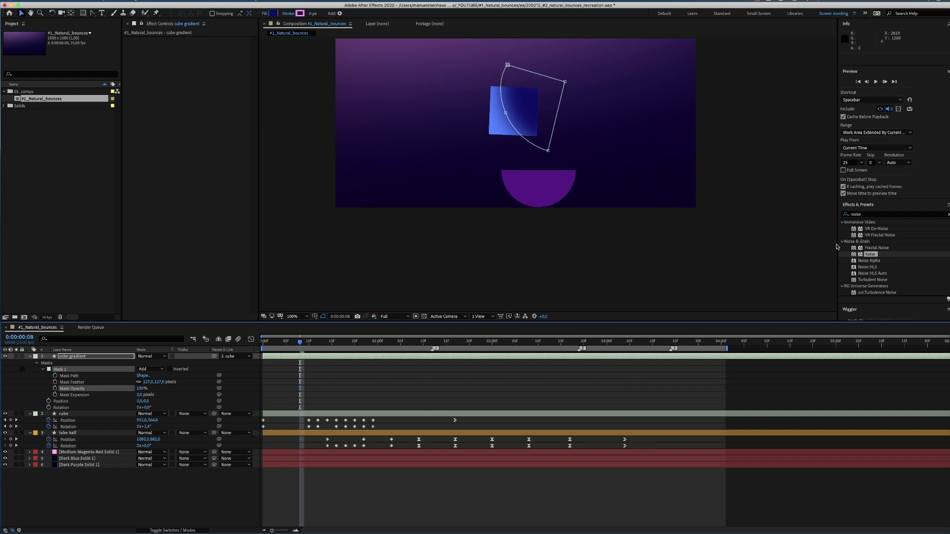
# Apply the Noise effect to the cube gradient layer at 25% and set the layer's blending mode to Multiply
pyautogui.moveTo(854, 258); pyautogui.dragTo(173, 81)
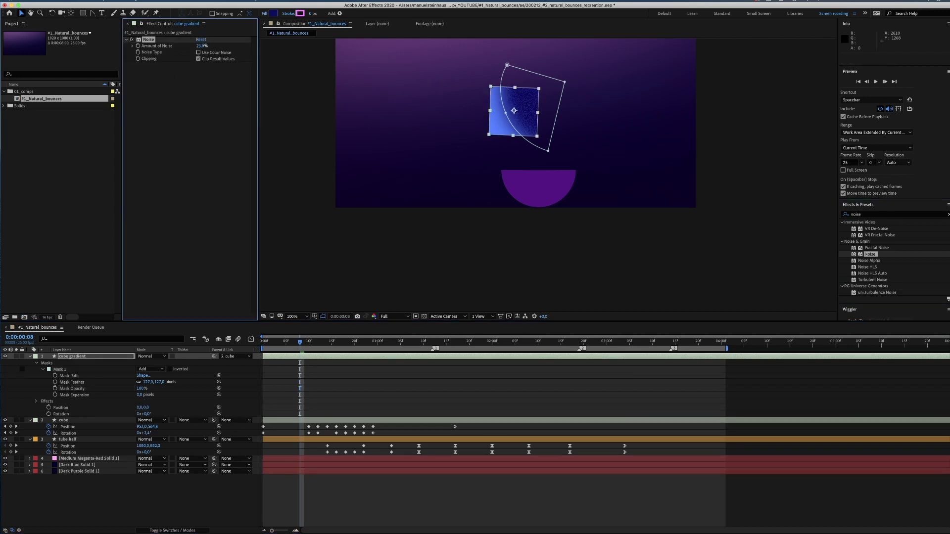
pyautogui.moveTo(205, 44); pyautogui.dragTo(203, 44)
pyautogui.click(147, 357)
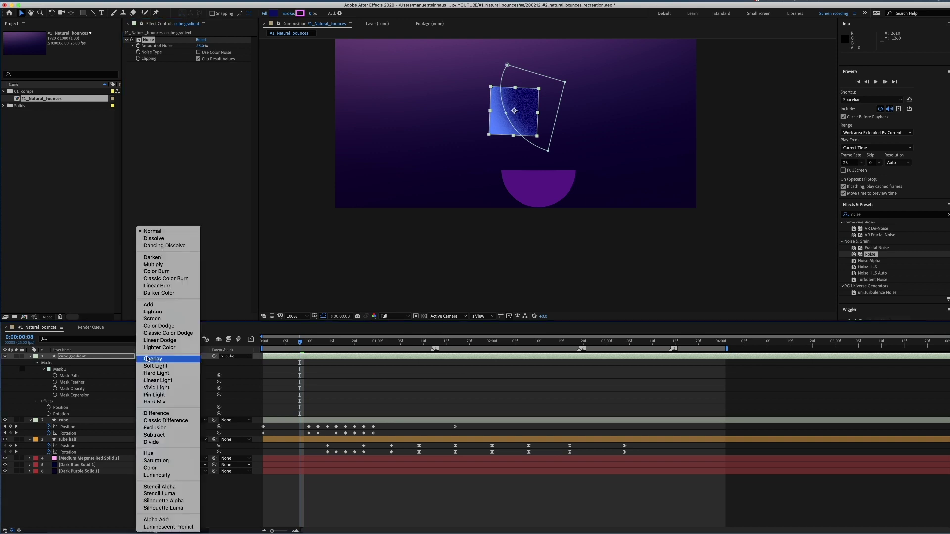
pyautogui.click(151, 265)
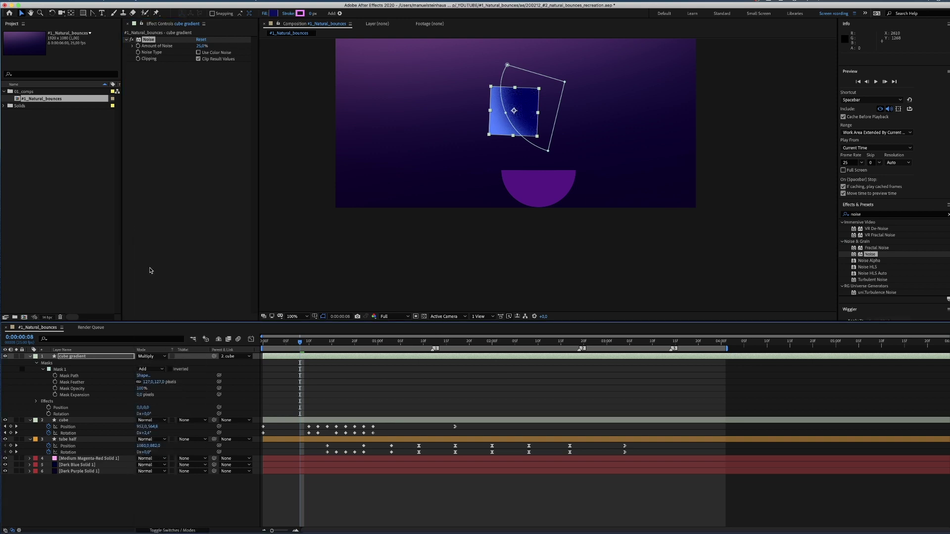
# Preview the shaded cube's fall, stop at 0:00:00:07, and deselect all layers
pyautogui.click(59, 369)
pyautogui.press('space')
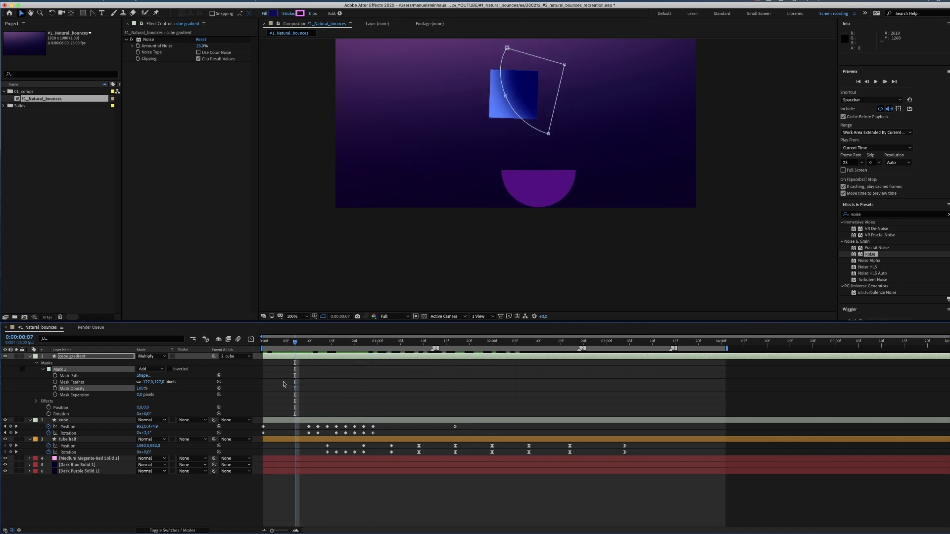
pyautogui.click(92, 495)
# Draw an S-shaped path vertically across the cube with the Pen tool and adjust its end points to extend beyond the cube
pyautogui.click(92, 13)
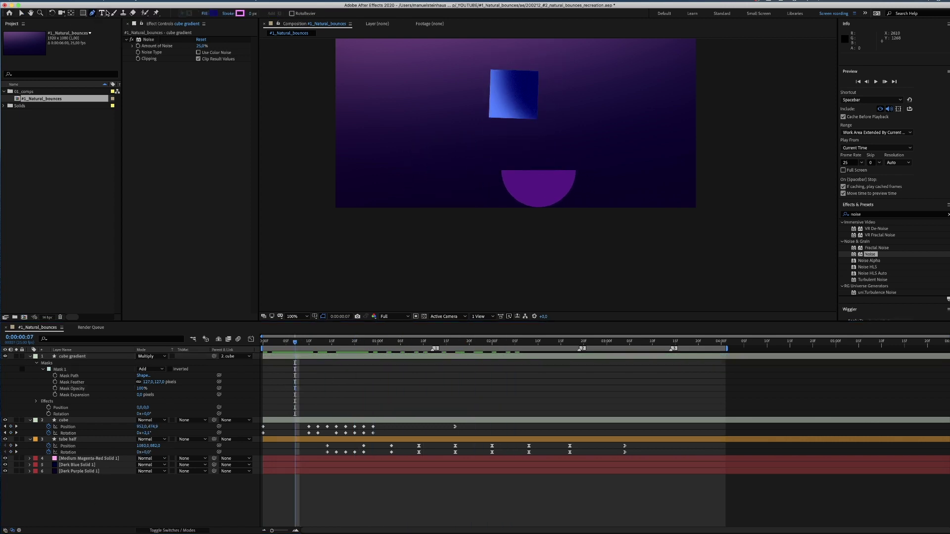
pyautogui.moveTo(497, 51); pyautogui.dragTo(507, 58)
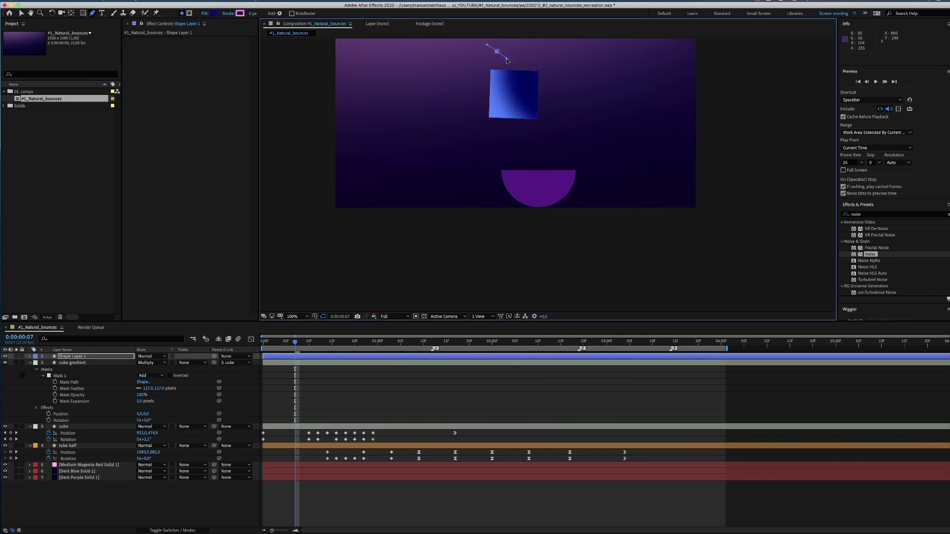
pyautogui.moveTo(497, 124); pyautogui.dragTo(504, 133)
pyautogui.press('v')
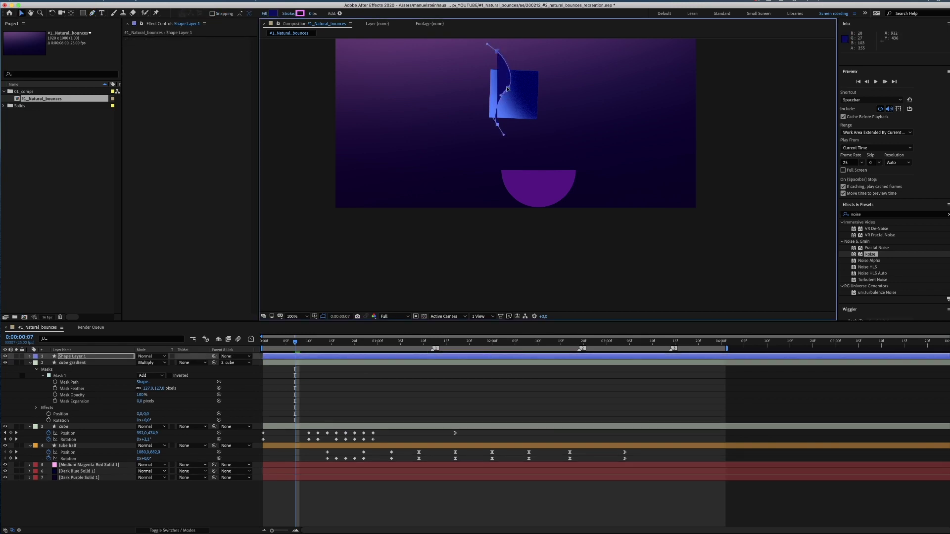
pyautogui.moveTo(508, 87); pyautogui.dragTo(503, 128)
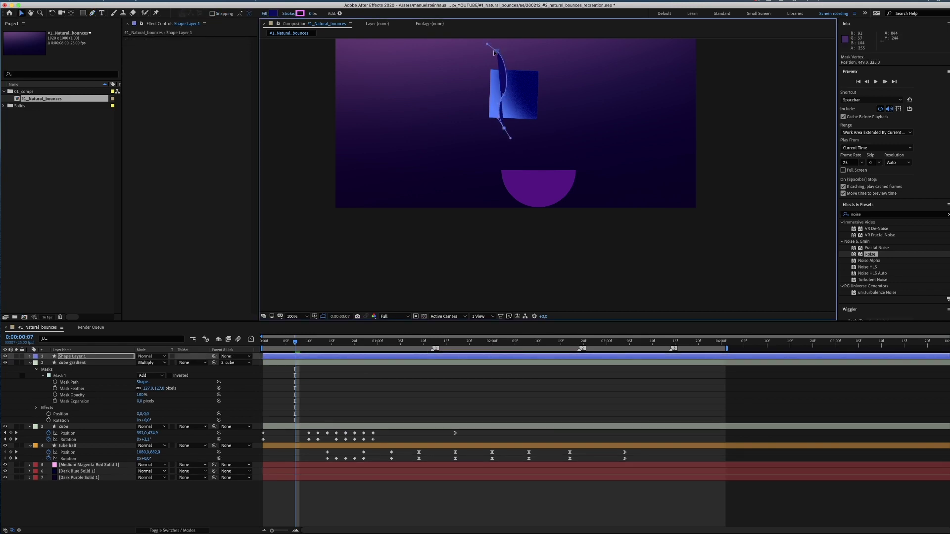
pyautogui.moveTo(497, 51); pyautogui.dragTo(499, 59)
# Hide the fill of the curved path on Shape Layer 1 and increase its stroke width to make a thick pink line
pyautogui.click(29, 356)
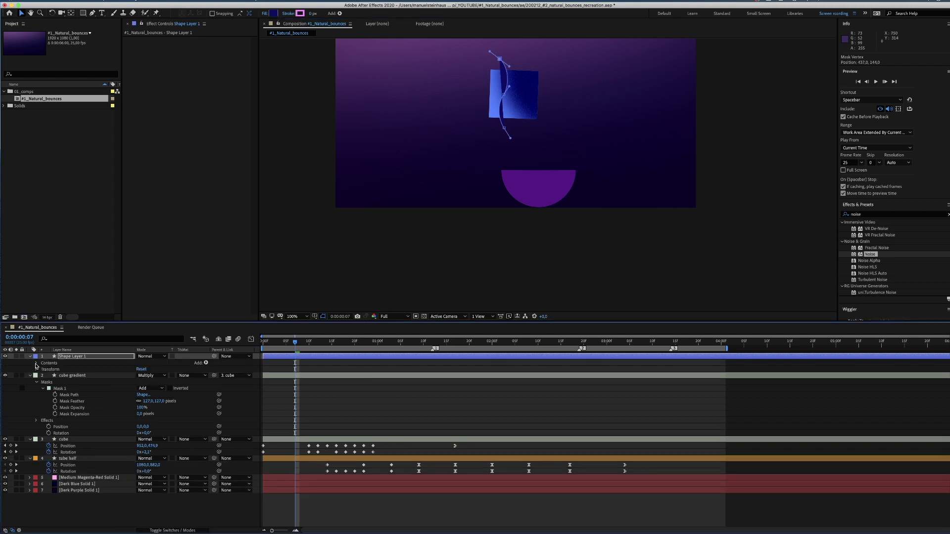
pyautogui.click(36, 362)
pyautogui.click(43, 369)
pyautogui.click(5, 389)
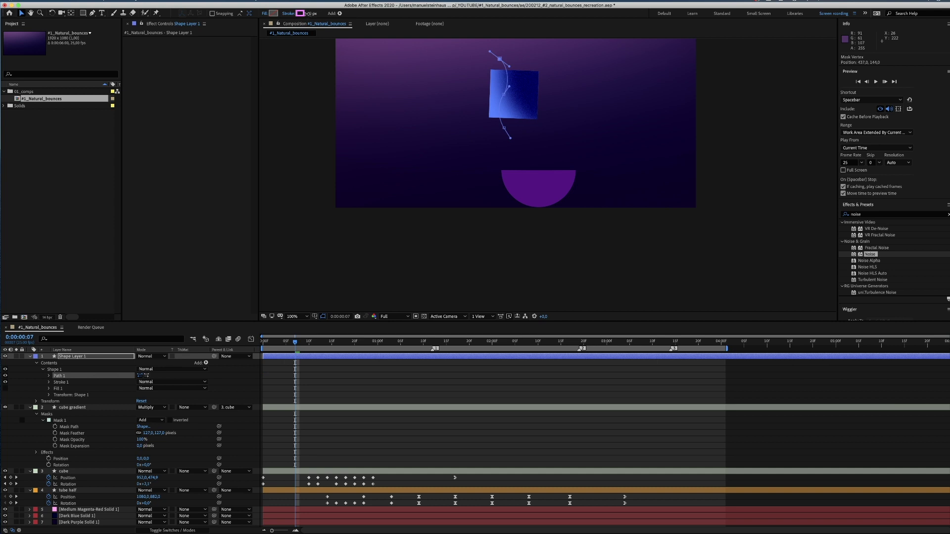
pyautogui.moveTo(308, 13); pyautogui.dragTo(315, 14)
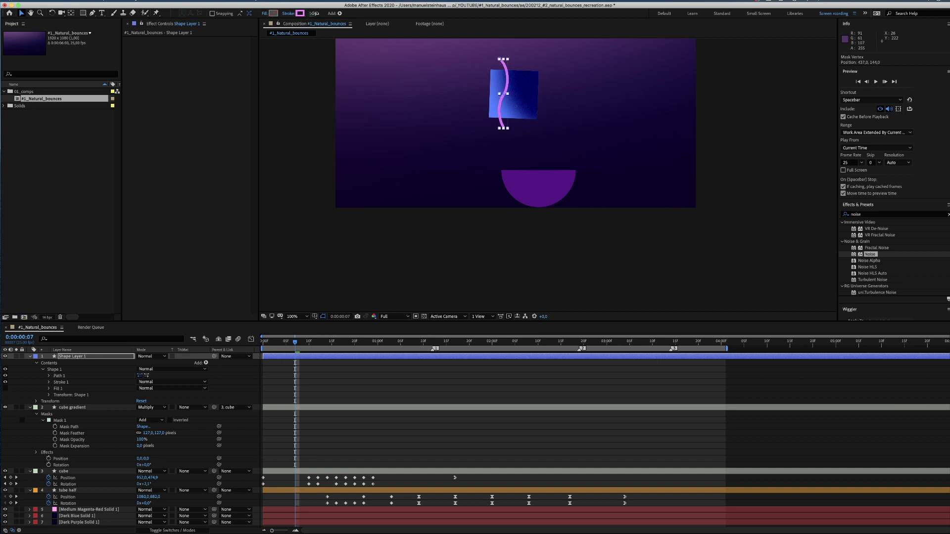
# Select the curved line's path on Shape Layer 1 and move its upper end point slightly down toward the cube
pyautogui.click(38, 386)
pyautogui.click(59, 377)
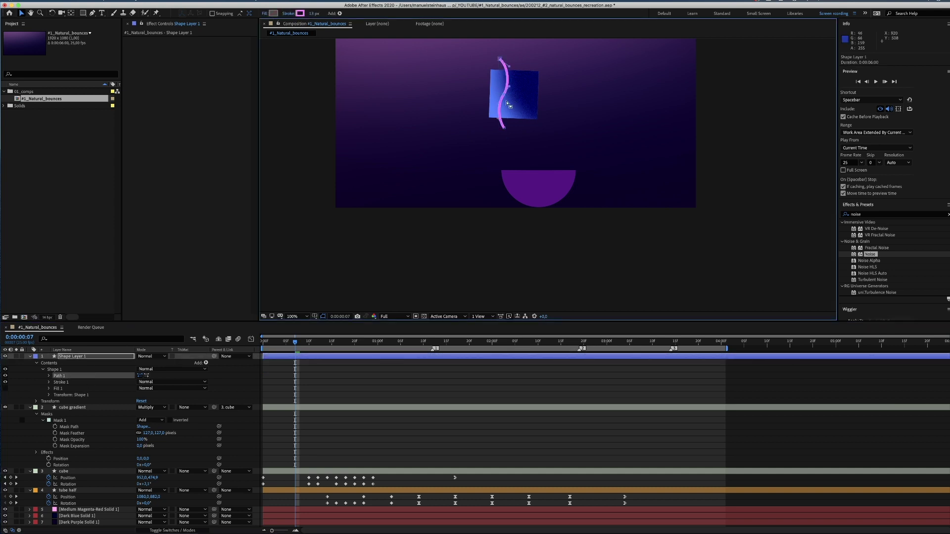
pyautogui.click(498, 59)
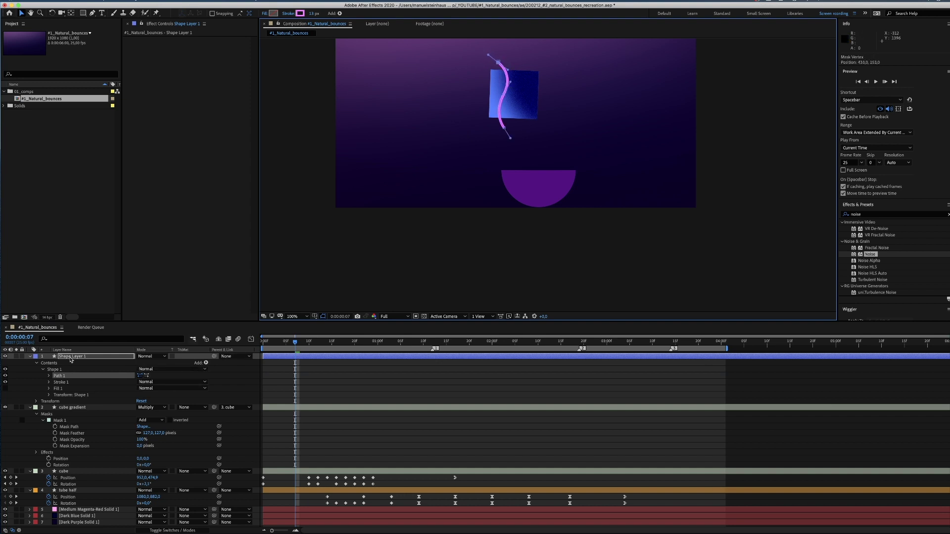
# Add a Repeater to Shape 1 of the pink line and expand its settings
pyautogui.click(52, 370)
pyautogui.click(206, 363)
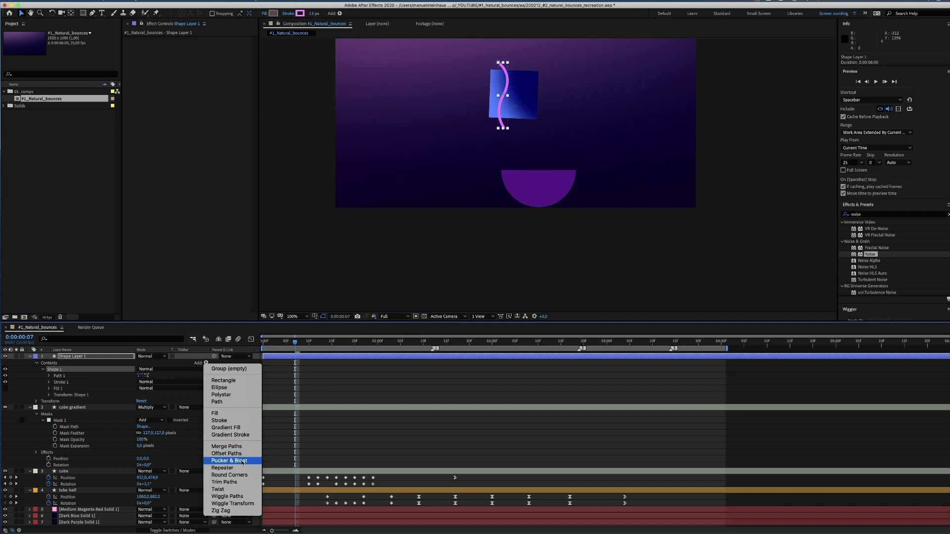
pyautogui.click(223, 467)
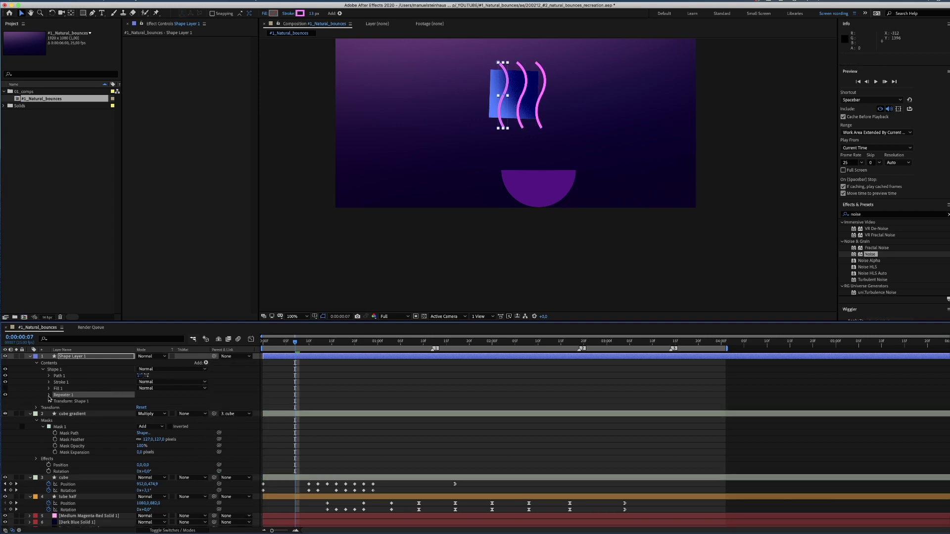
pyautogui.click(49, 395)
# Shift the pink line's path sideways so the original and its repeated copies span the cube from its left edge
pyautogui.click(60, 376)
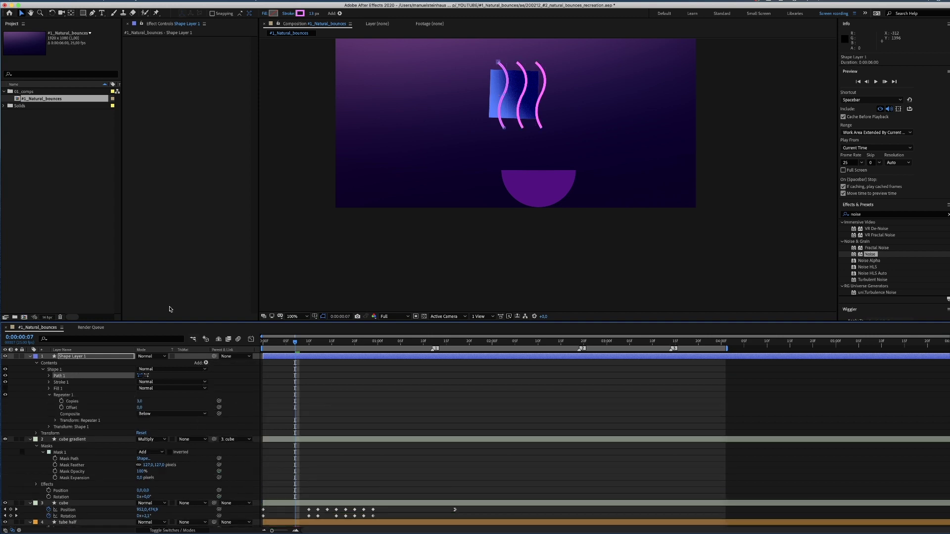
pyautogui.click(49, 376)
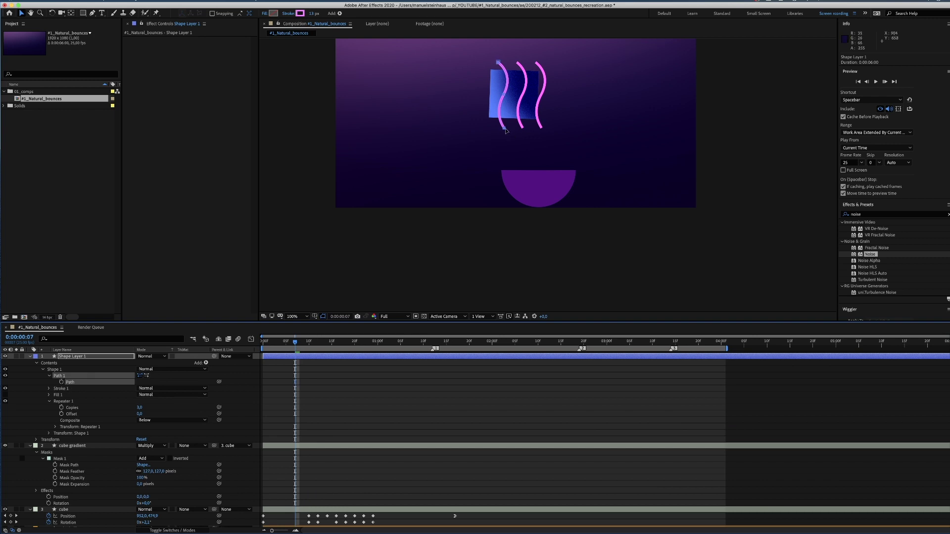
pyautogui.moveTo(505, 129); pyautogui.dragTo(496, 129)
# Collapse the two upper layers, rename the line layer as cube pattern, and set its label color to Sea Foam
pyautogui.click(29, 356)
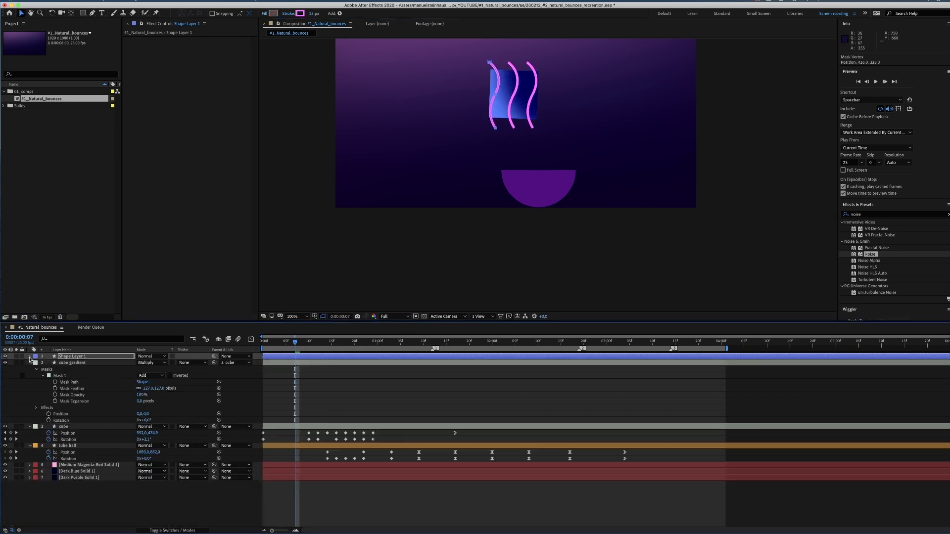
pyautogui.click(30, 362)
pyautogui.click(64, 357)
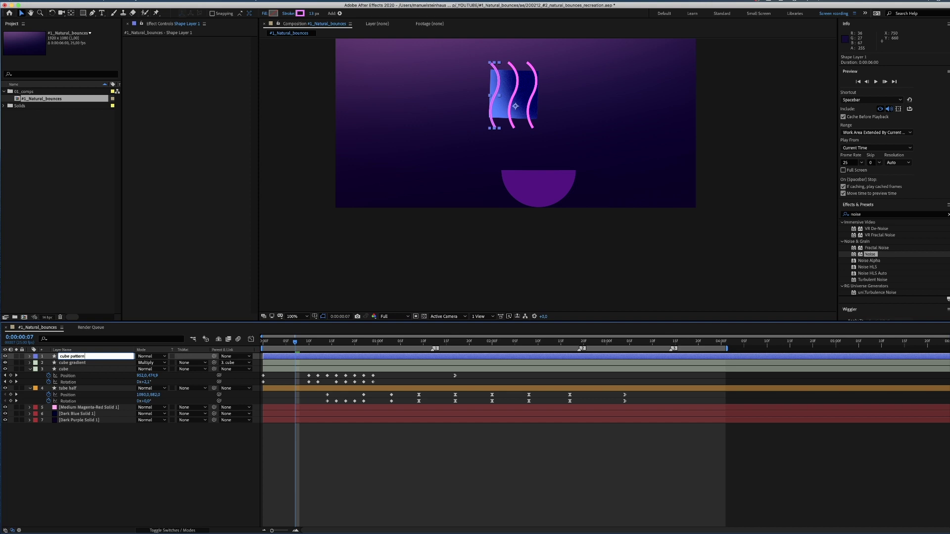
pyautogui.press('Return')
pyautogui.click(35, 356)
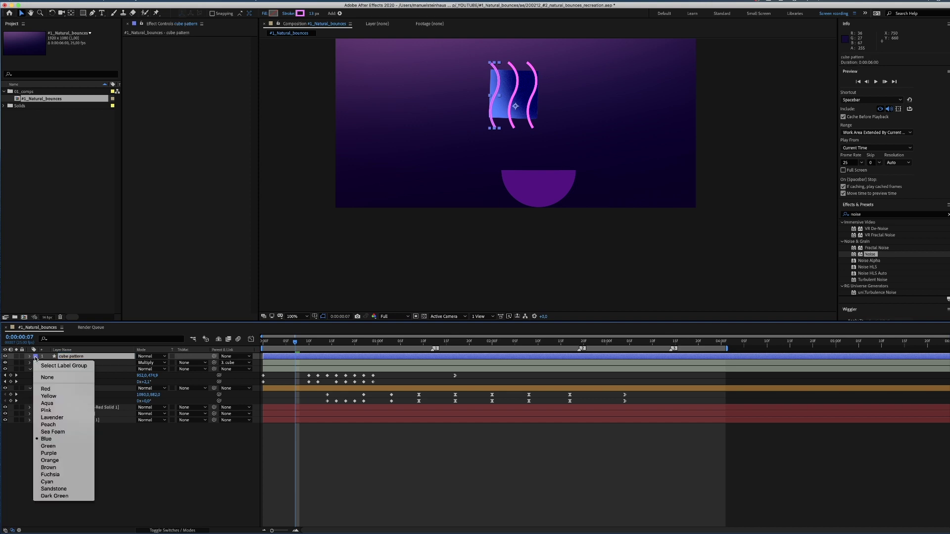
pyautogui.click(69, 432)
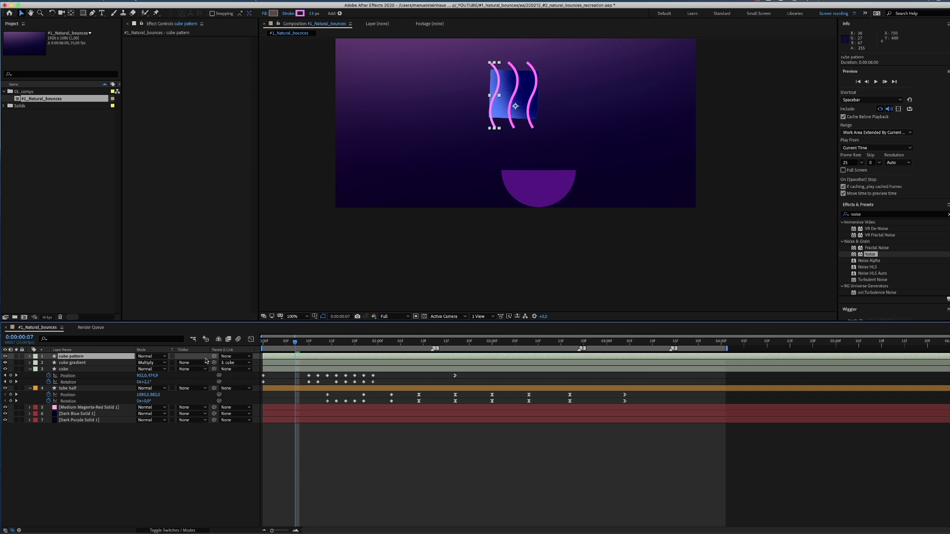
# Parent the cube pattern layer to the cube and apply the Set Matte effect with the cube layer as matte source
pyautogui.moveTo(215, 356); pyautogui.dragTo(69, 373)
pyautogui.click(866, 214)
pyautogui.write('matte')
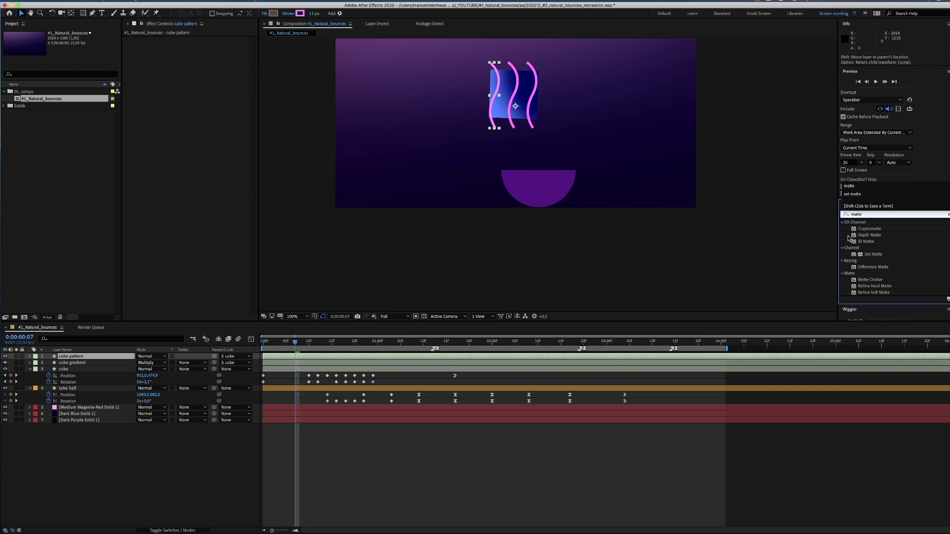
pyautogui.moveTo(874, 254); pyautogui.dragTo(186, 79)
pyautogui.click(209, 46)
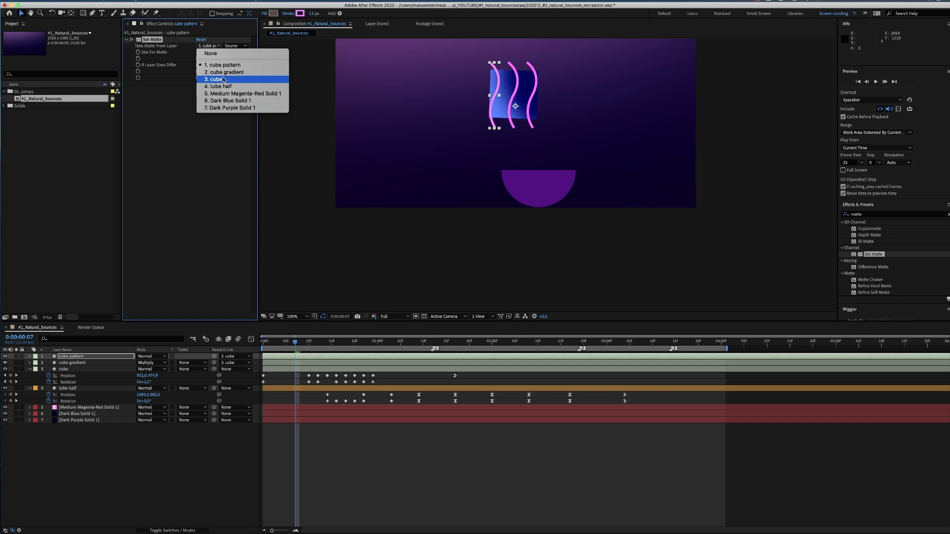
pyautogui.click(224, 81)
# Deselect all layers and preview the patterned cube's fall from the start of the composition
pyautogui.click(267, 376)
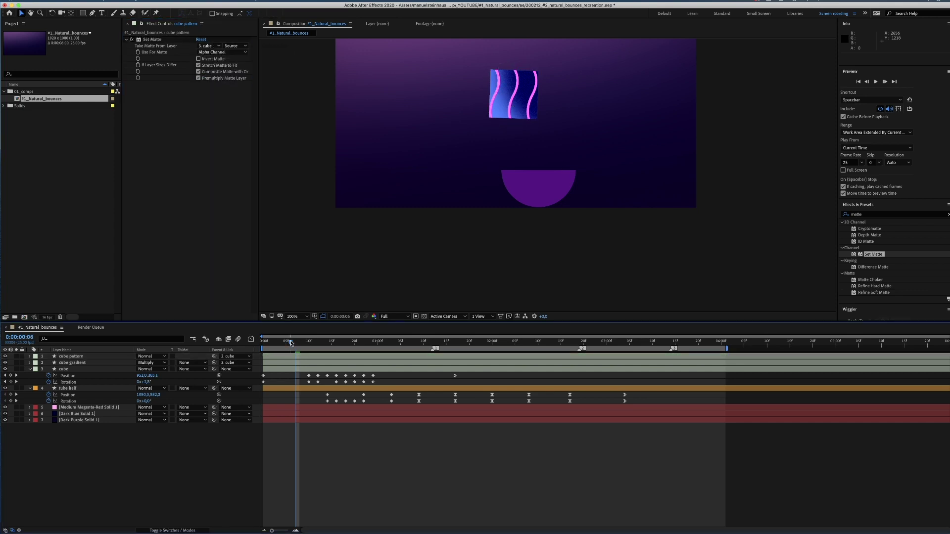
pyautogui.moveTo(291, 342); pyautogui.dragTo(261, 342)
pyautogui.press('space')
# Duplicate the tube half layer without its keyframes, parent the copy to the original, and rename it tube half gradient
pyautogui.moveTo(452, 229); pyautogui.dragTo(444, 282)
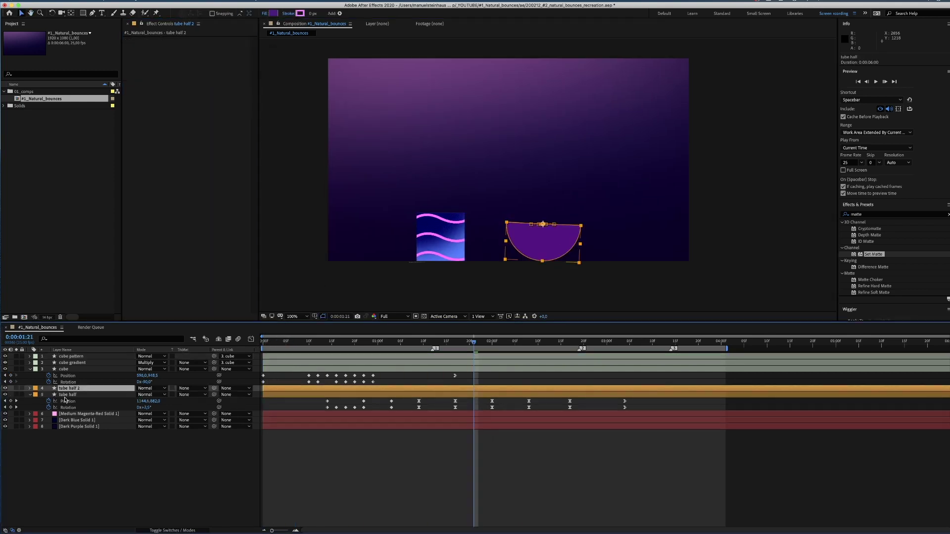
pyautogui.press('u')
pyautogui.moveTo(214, 388); pyautogui.dragTo(62, 410)
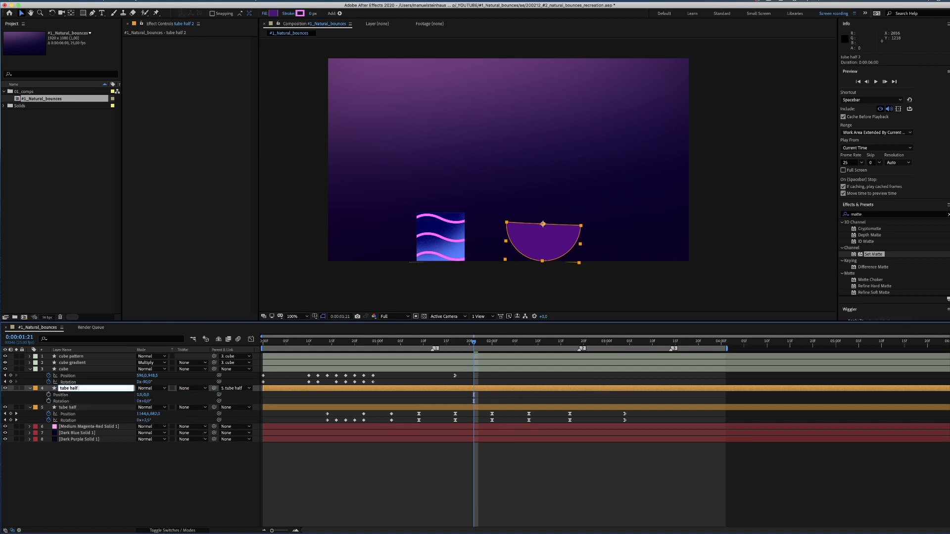
pyautogui.press('Return')
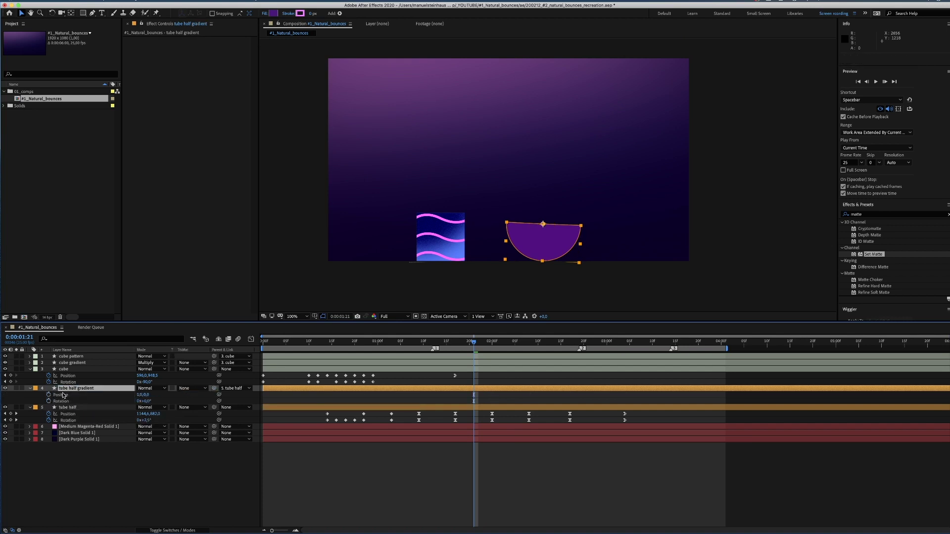
# Set the fill color of the tube half gradient layer to dark blue
pyautogui.click(273, 13)
pyautogui.moveTo(789, 278); pyautogui.dragTo(790, 296)
pyautogui.moveTo(747, 272); pyautogui.dragTo(720, 296)
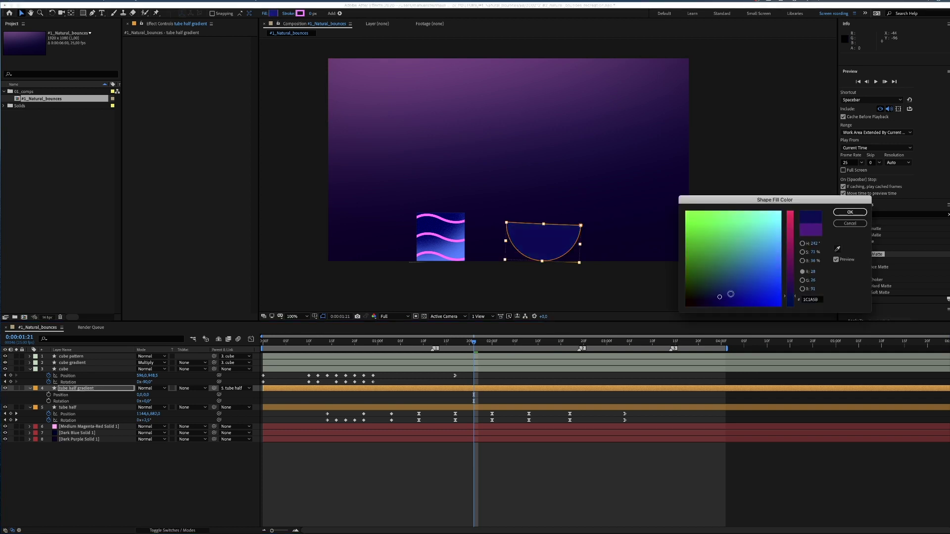
pyautogui.click(790, 297)
pyautogui.click(850, 212)
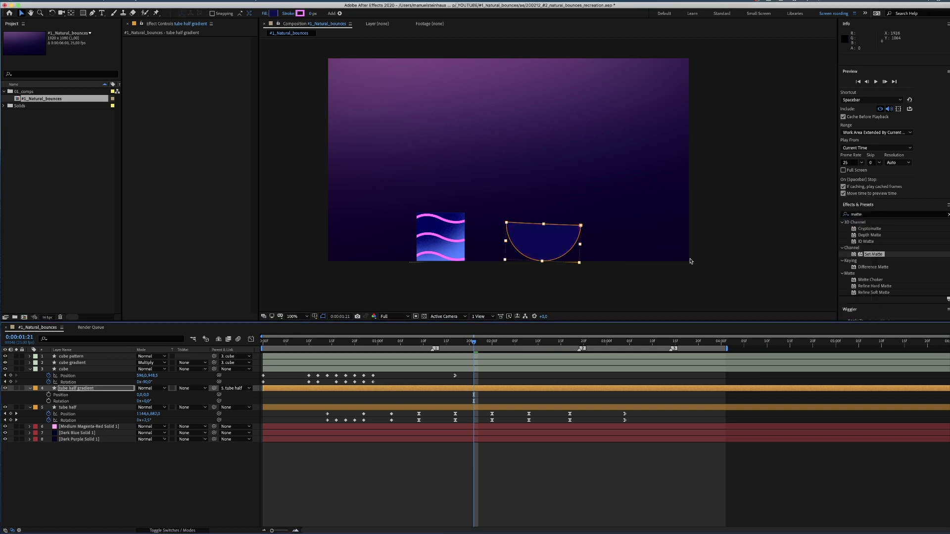
# Add a new mask to the tube half gradient layer and reshape its left side to cut diagonally across the half tube
pyautogui.click(135, 2)
pyautogui.moveTo(168, 51)
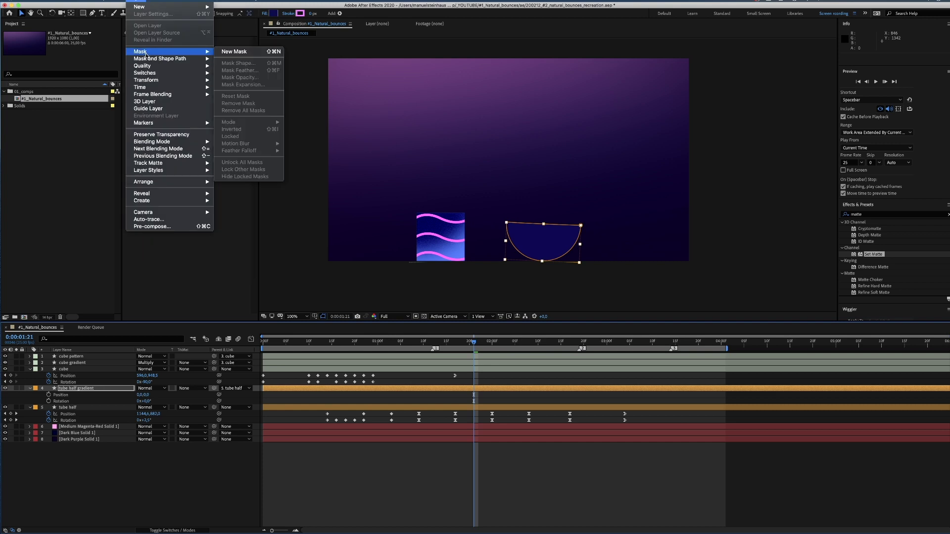
pyautogui.click(241, 55)
pyautogui.click(242, 57)
pyautogui.moveTo(505, 260); pyautogui.dragTo(519, 195)
# Refine the mask's added midpoint and bend the diagonal edge into a curve with the Convert Vertex tool
pyautogui.press('g')
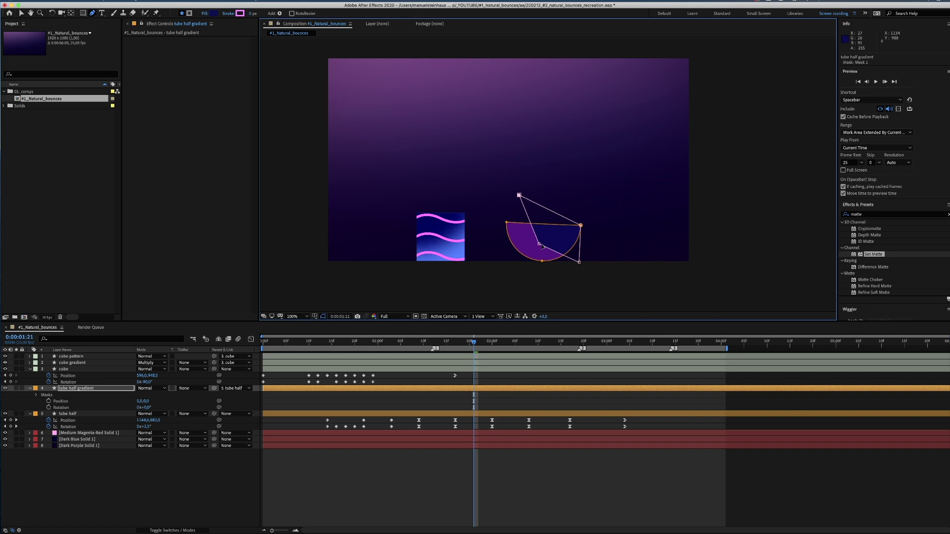
pyautogui.moveTo(538, 244)
pyautogui.mouseDown()
pyautogui.moveTo(544, 253)
pyautogui.moveTo(546, 241)
pyautogui.mouseUp()
pyautogui.moveTo(92, 12); pyautogui.dragTo(119, 39)
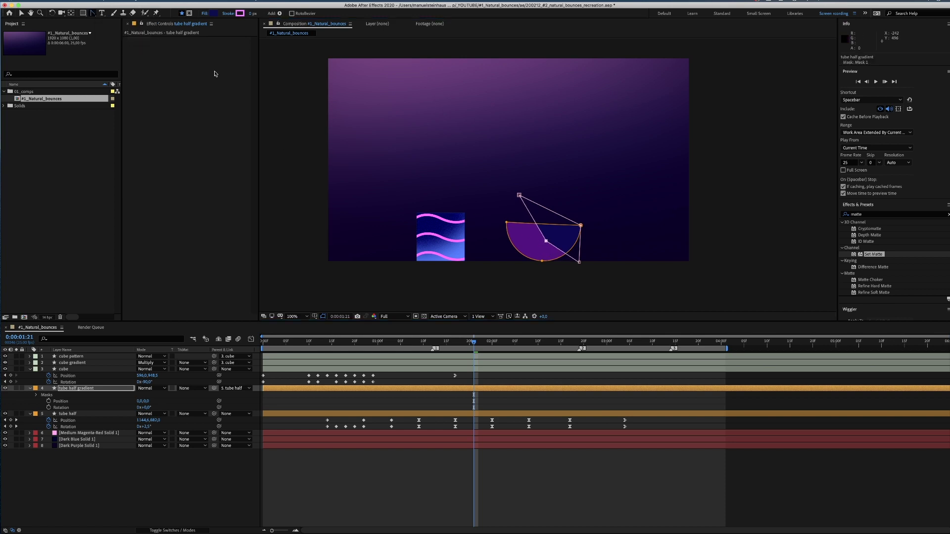
pyautogui.moveTo(546, 241); pyautogui.dragTo(574, 260)
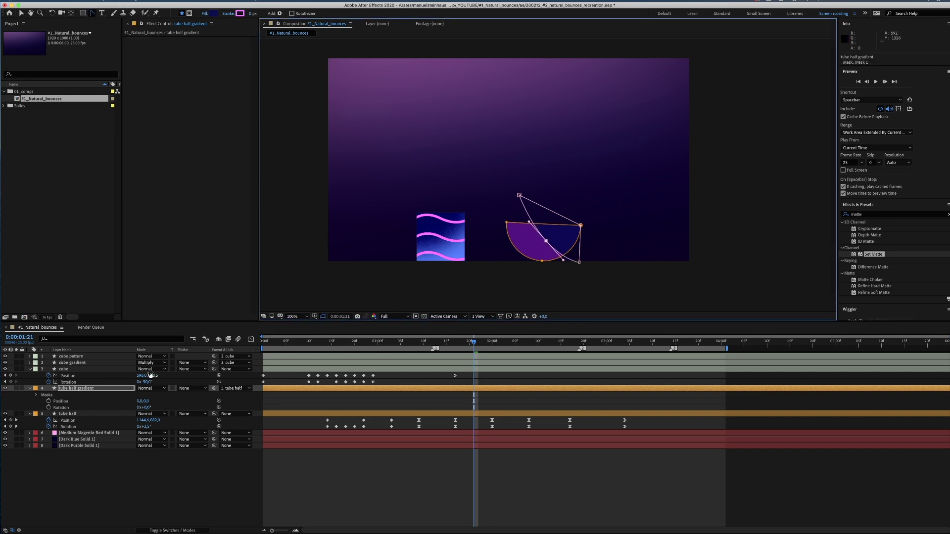
# Feather the tube half gradient's mask to 125 pixels and pull its upper right point out beyond the shape
pyautogui.click(37, 395)
pyautogui.click(43, 402)
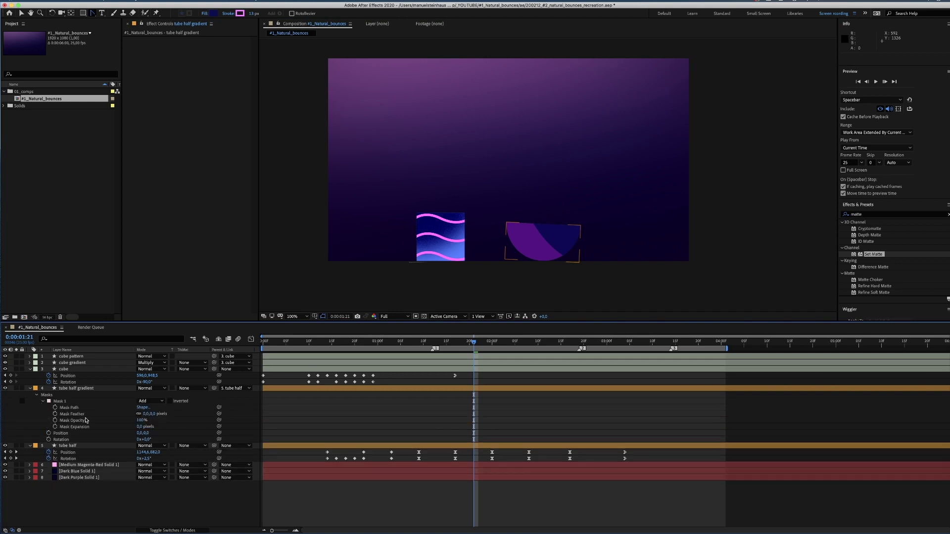
pyautogui.moveTo(148, 414); pyautogui.dragTo(191, 408)
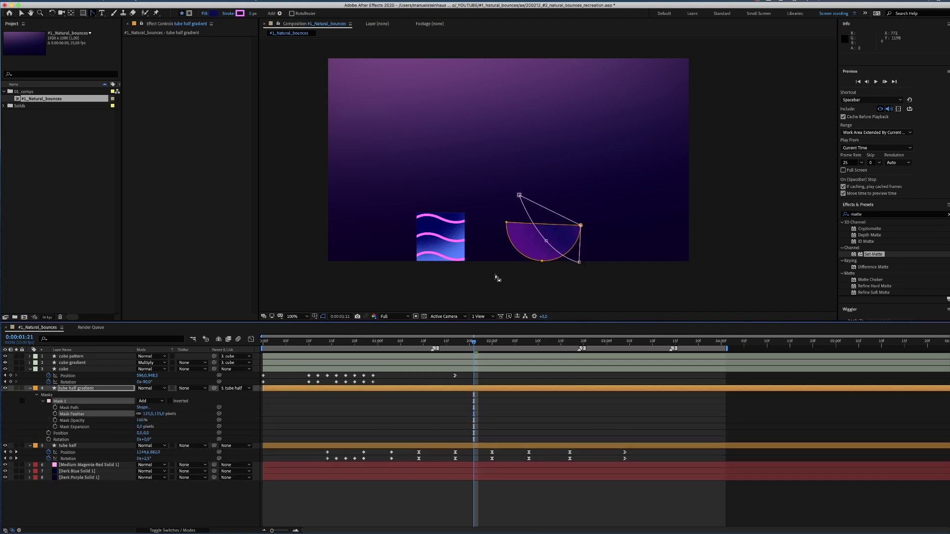
pyautogui.press('v')
pyautogui.moveTo(580, 226); pyautogui.dragTo(626, 197)
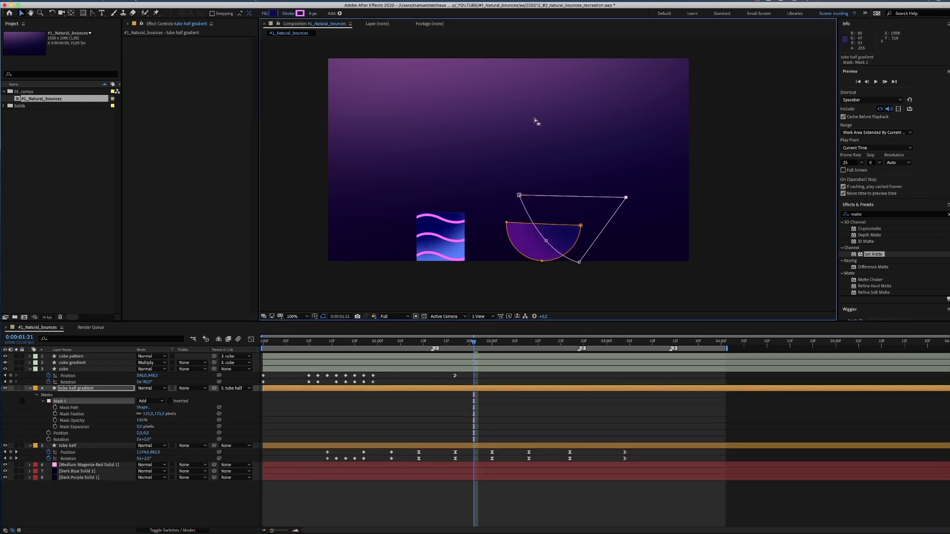
# Apply the Noise effect at 31% to the tube half gradient layer and set its blending mode to Multiply
pyautogui.click(871, 214)
pyautogui.doubleClick(870, 214)
pyautogui.write('noise')
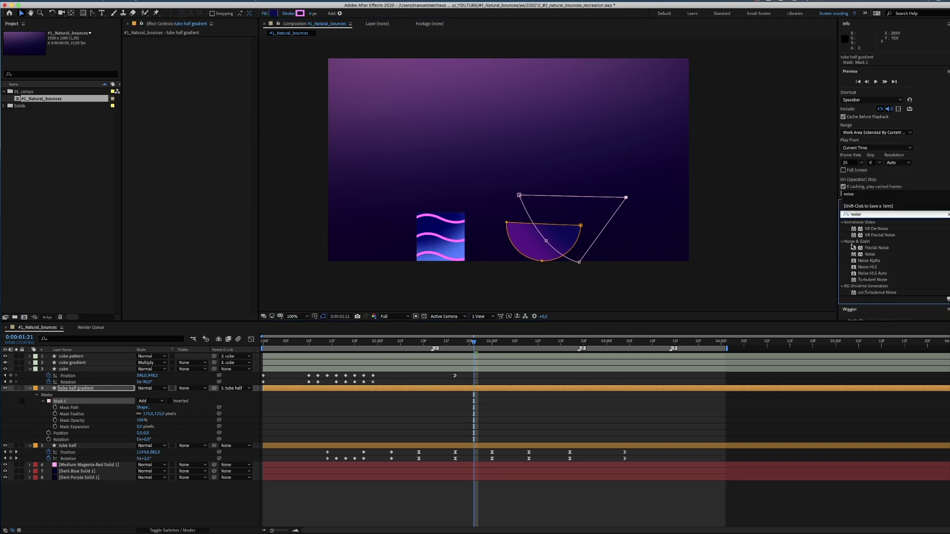
pyautogui.moveTo(869, 254); pyautogui.dragTo(198, 56)
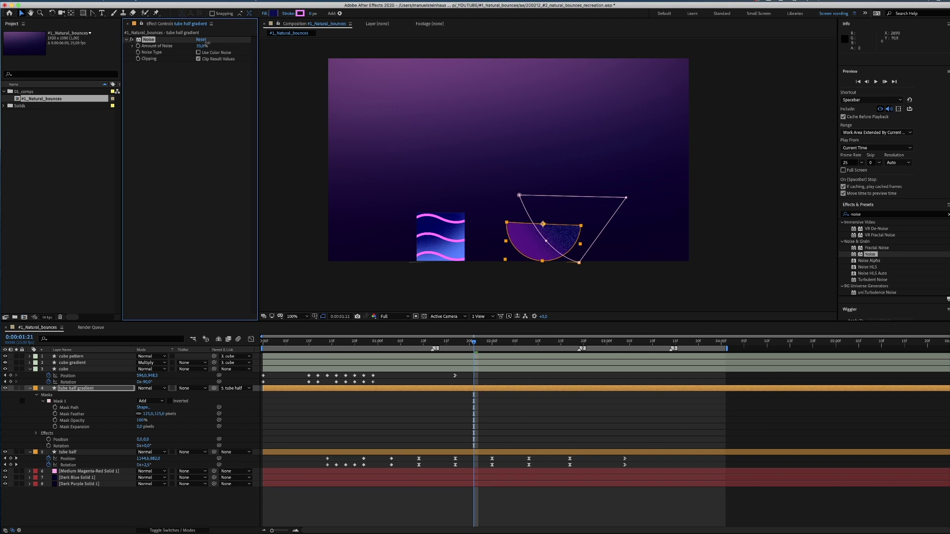
pyautogui.click(153, 388)
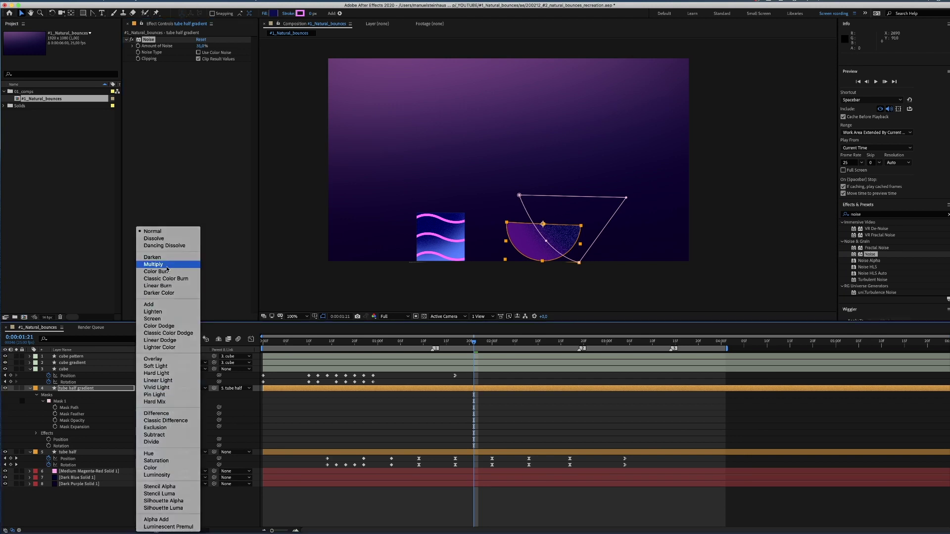
pyautogui.click(148, 264)
# Deselect all layers, preview the animation with the shaded half tube, and stop at 0:00:01:03
pyautogui.click(113, 502)
pyautogui.press('space')
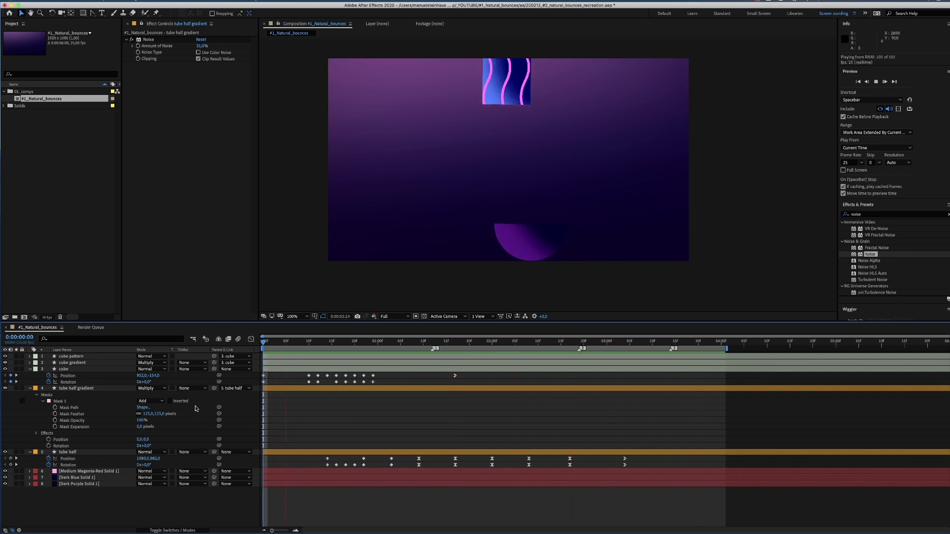
pyautogui.press('space')
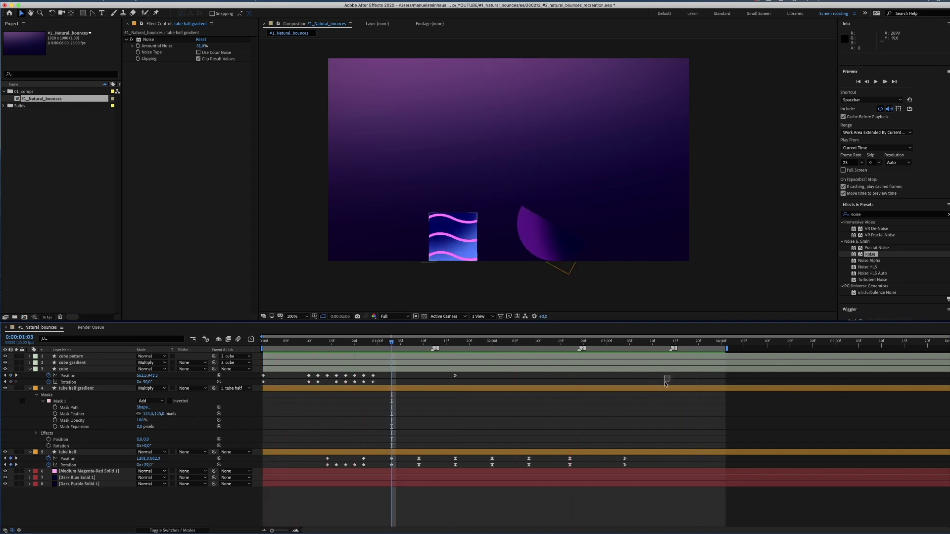
# Shift all cube and tube half keyframes after the starting ones five frames earlier and preview the faster fall
pyautogui.moveTo(665, 383); pyautogui.dragTo(304, 479)
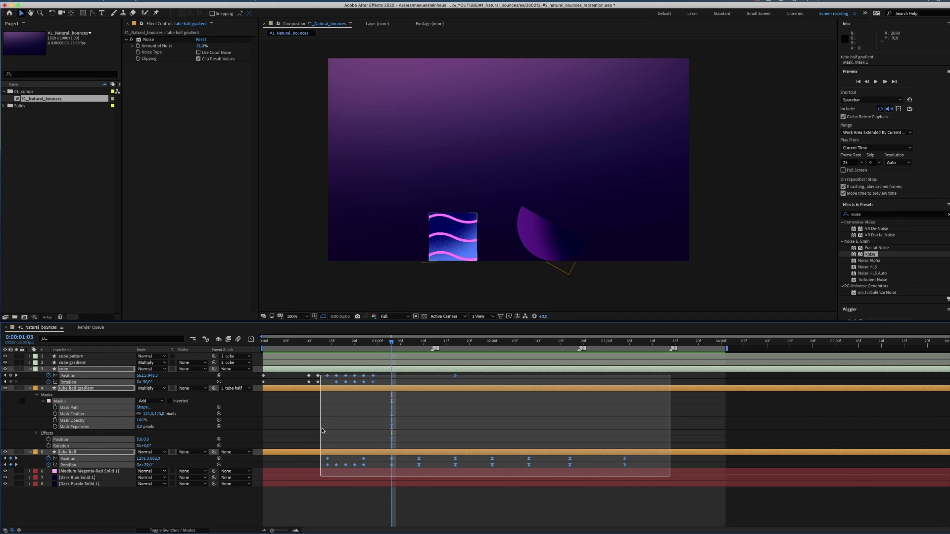
pyautogui.moveTo(318, 387); pyautogui.dragTo(286, 376)
pyautogui.press('Home')
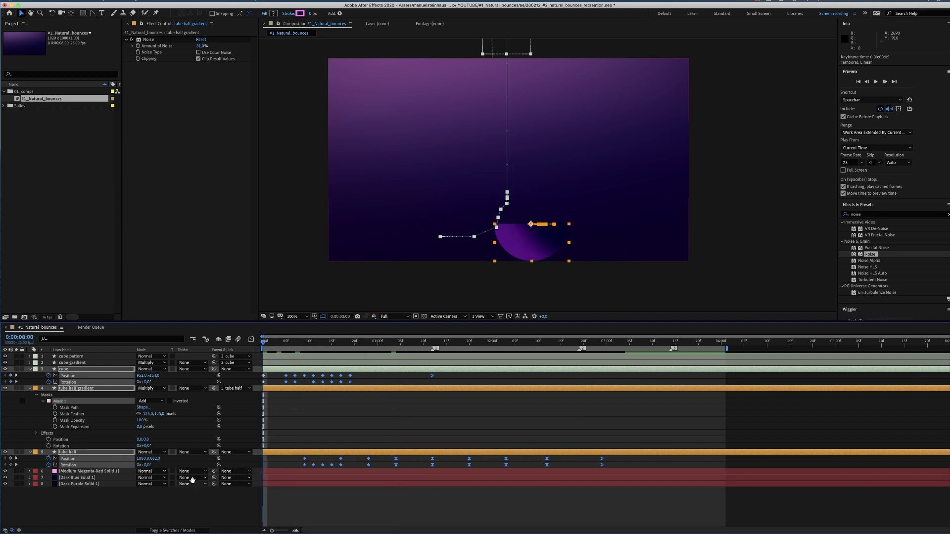
pyautogui.press('space')
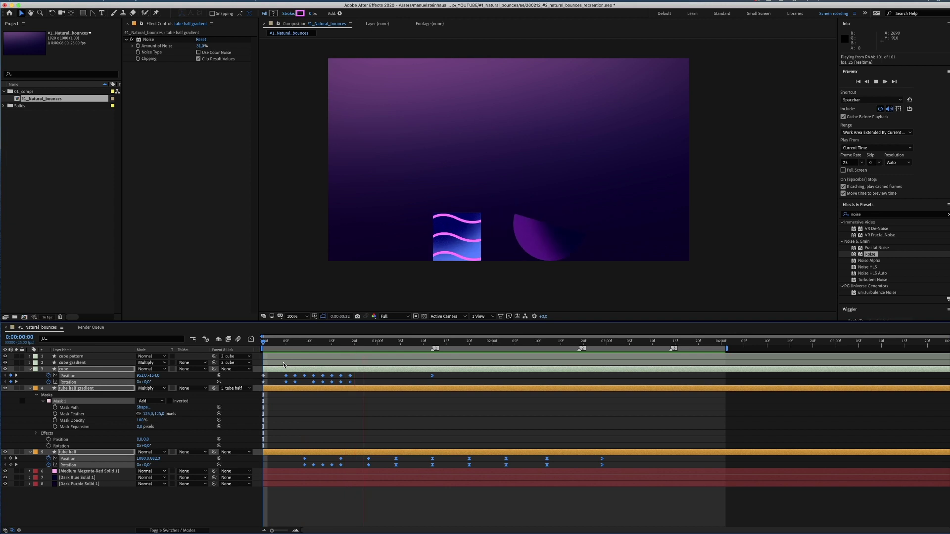
pyautogui.press('space')
# Collapse all opened layers, deselect everything, scrub through the remaining animation and return to 0:00:01:12
pyautogui.moveTo(308, 342); pyautogui.dragTo(433, 370)
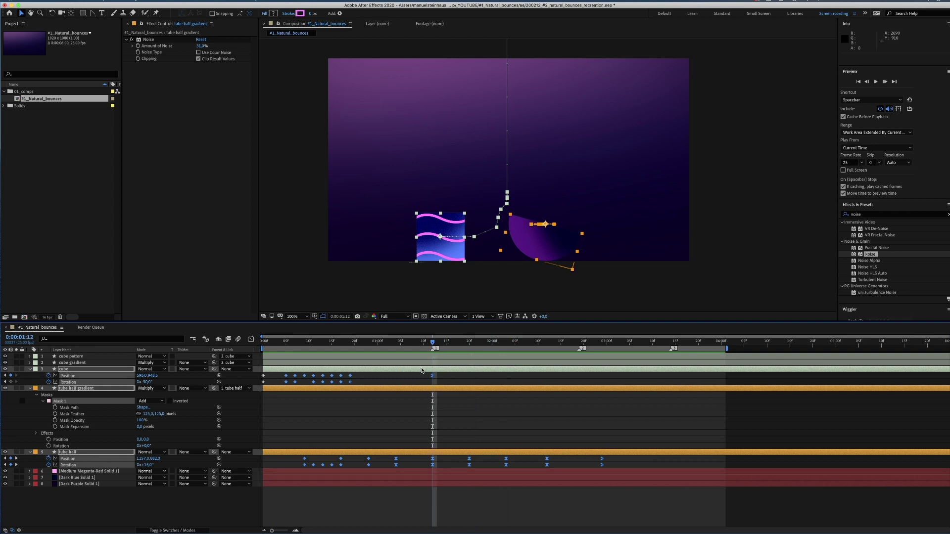
pyautogui.click(30, 370)
pyautogui.click(29, 370)
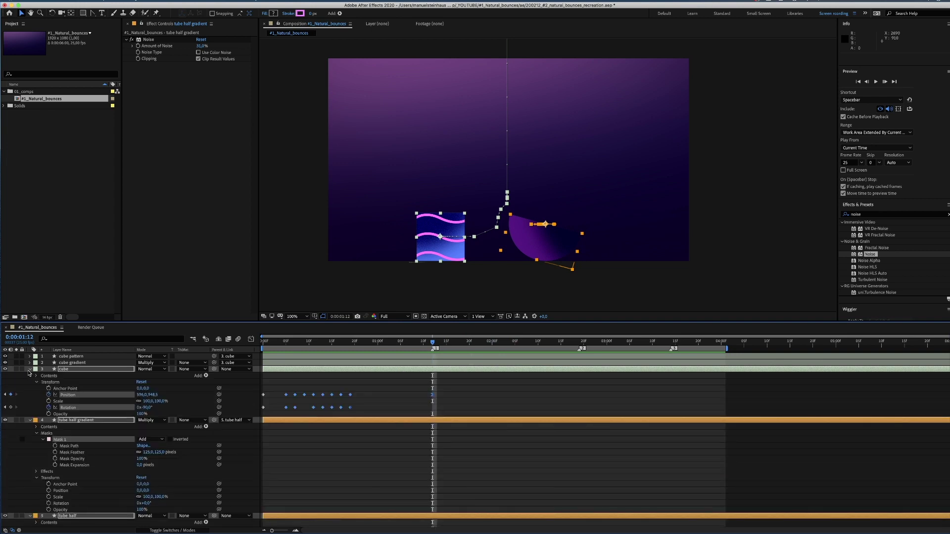
pyautogui.click(29, 370)
pyautogui.click(124, 434)
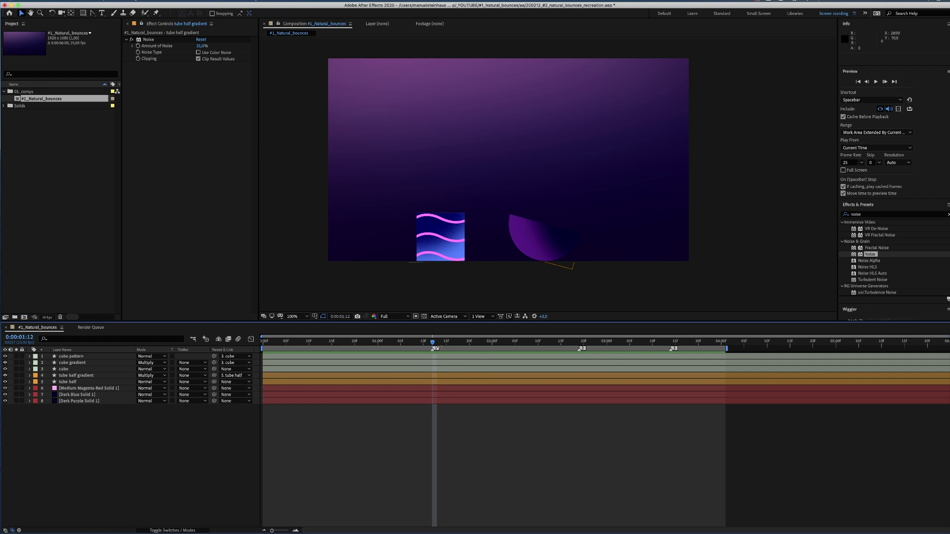
pyautogui.moveTo(432, 341); pyautogui.dragTo(437, 342)
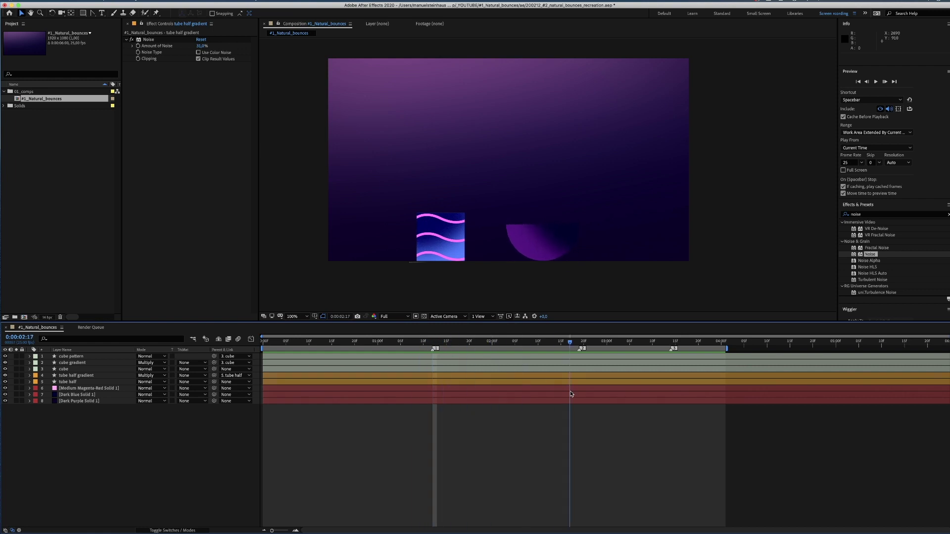
pyautogui.moveTo(424, 397)
pyautogui.mouseDown()
pyautogui.moveTo(292, 422)
pyautogui.moveTo(607, 398)
pyautogui.mouseUp()
pyautogui.press('1')
# Draw a straight vertical line down to the cube's top with the Pen tool, name its layer "floppy" and label it Brown
pyautogui.click(93, 14)
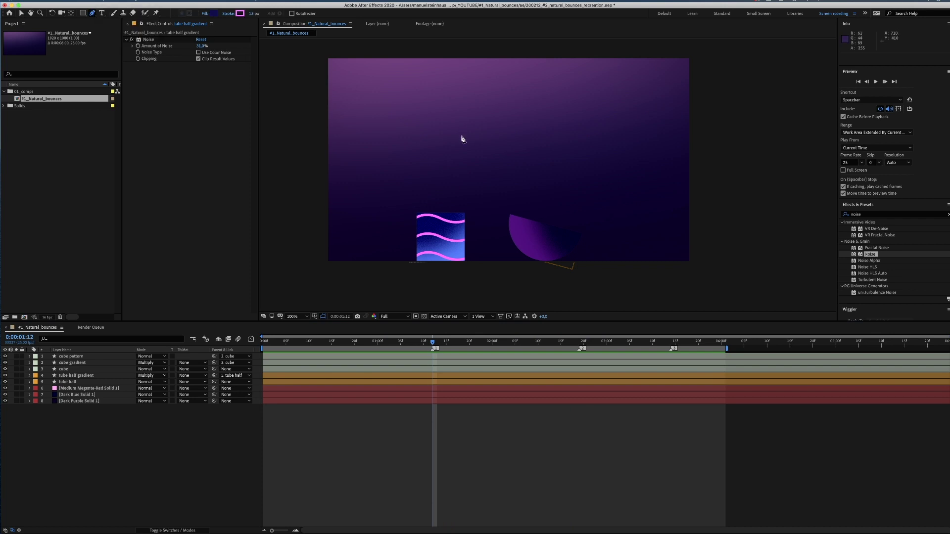
pyautogui.click(436, 104)
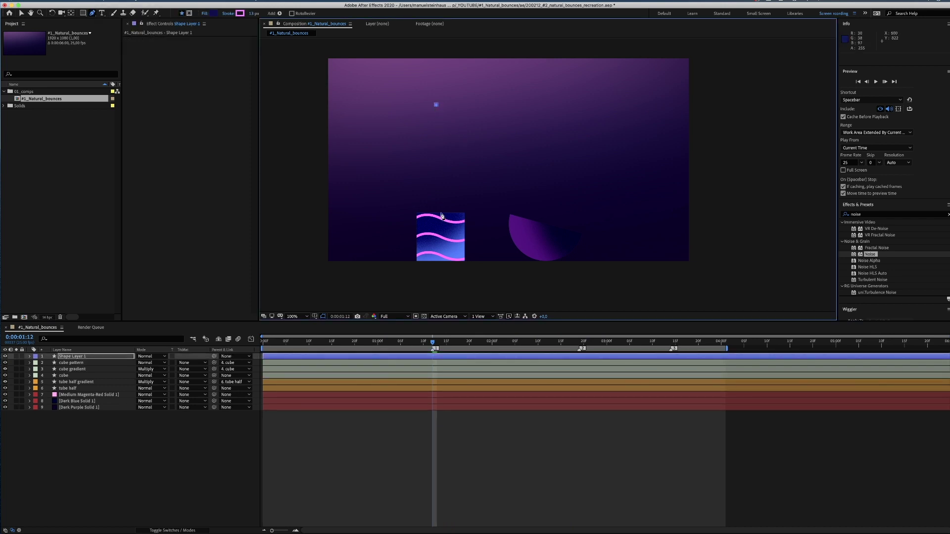
pyautogui.keyDown('shift'); pyautogui.click(440, 215); pyautogui.keyUp('shift')
pyautogui.press('v')
pyautogui.click(67, 357)
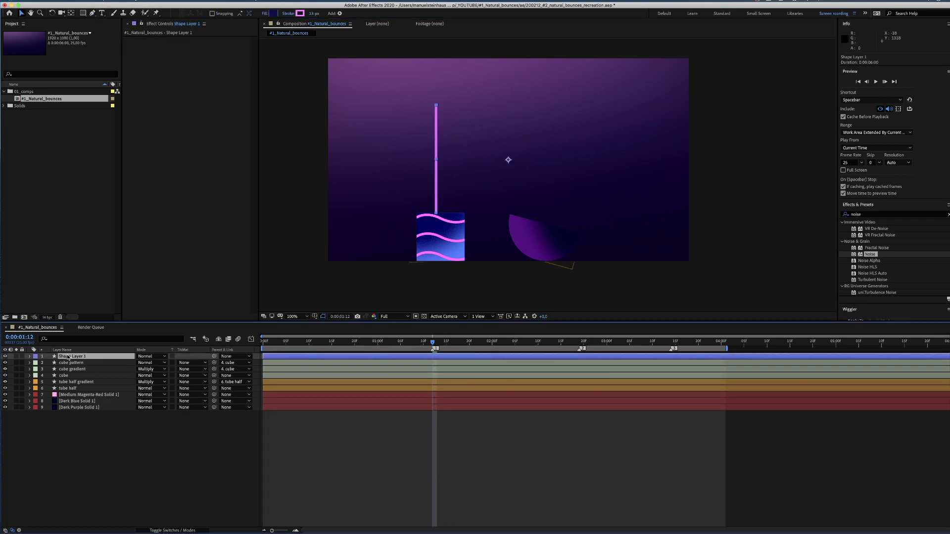
pyautogui.press('Return')
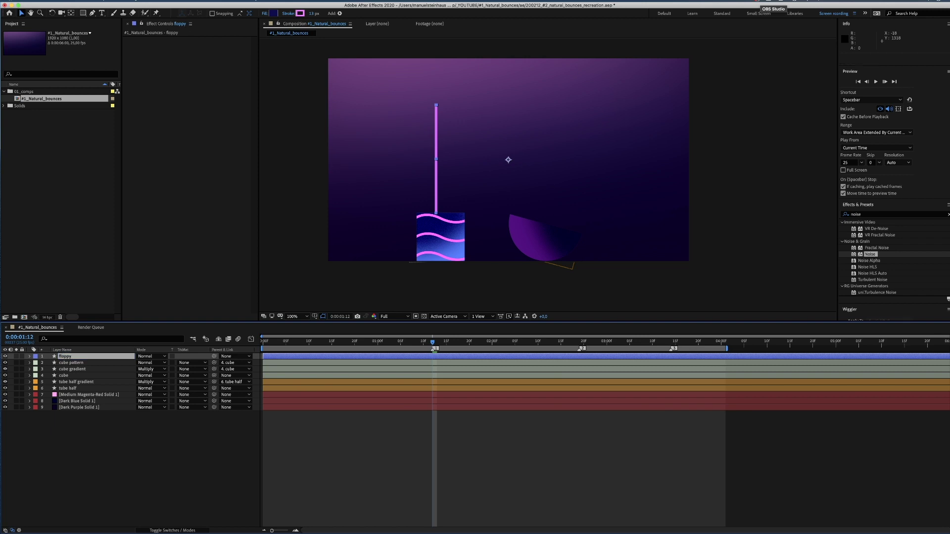
pyautogui.click(36, 357)
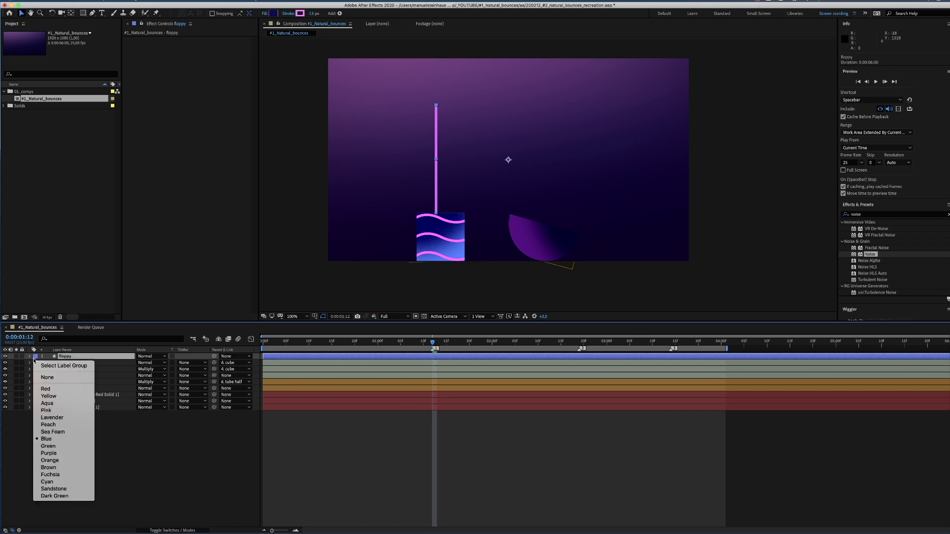
pyautogui.click(50, 468)
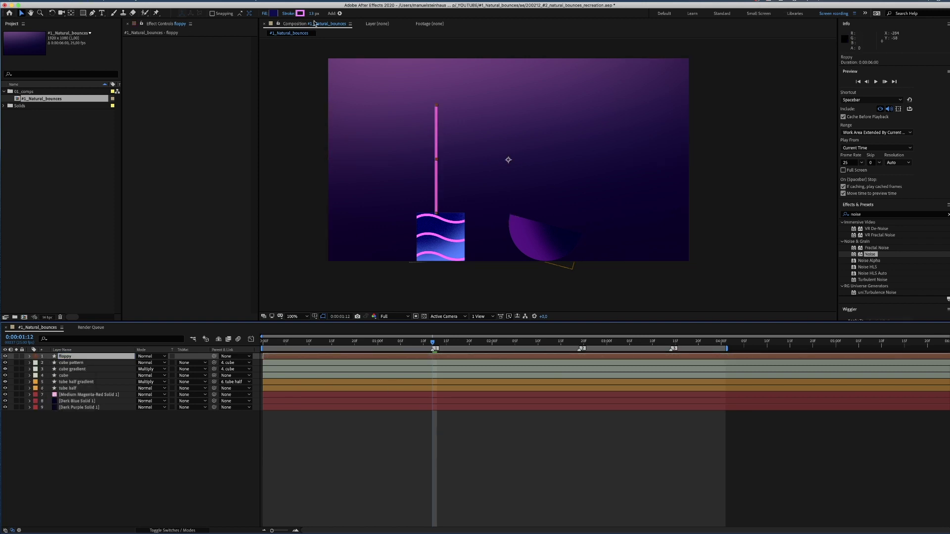
# Widen the floppy line's stroke to 136 px and nudge the layer sideways until it is centred on the cube
pyautogui.moveTo(314, 14); pyautogui.dragTo(354, 7)
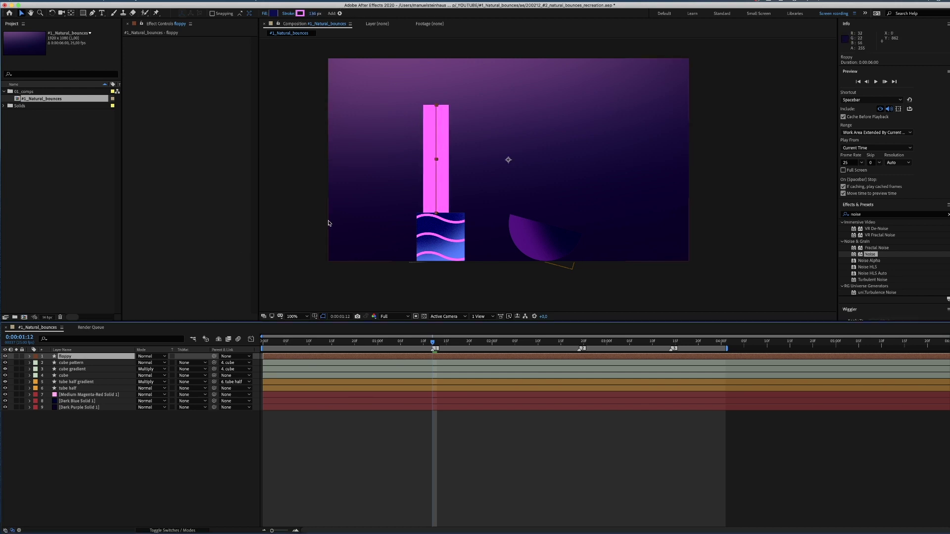
pyautogui.press('Right')
pyautogui.press('Right')
pyautogui.press('Right')
pyautogui.press('Right')
pyautogui.press('Right')
pyautogui.press('Right')
pyautogui.press('Right')
pyautogui.press('Right')
pyautogui.press('Right')
pyautogui.press('Right')
pyautogui.press('Right')
pyautogui.press('Right')
pyautogui.press('Right')
pyautogui.press('Right')
pyautogui.press('Right')
pyautogui.press('Right')
pyautogui.press('Right')
pyautogui.press('Right')
pyautogui.press('Right')
pyautogui.press('Right')
pyautogui.press('Right')
pyautogui.press('Right')
pyautogui.press('Right')
pyautogui.press('Right')
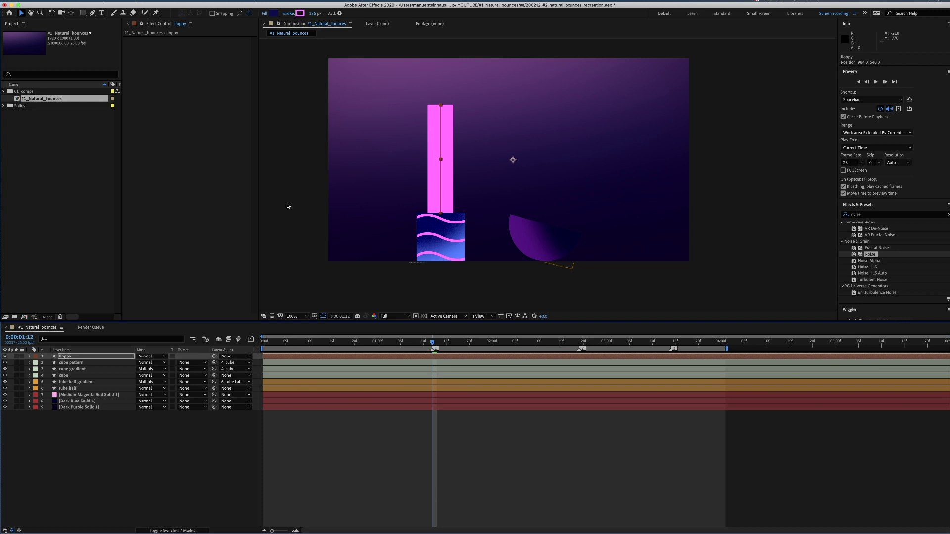
# Change the floppy stroke color to bright orange and set its line cap to Round Cap
pyautogui.click(300, 13)
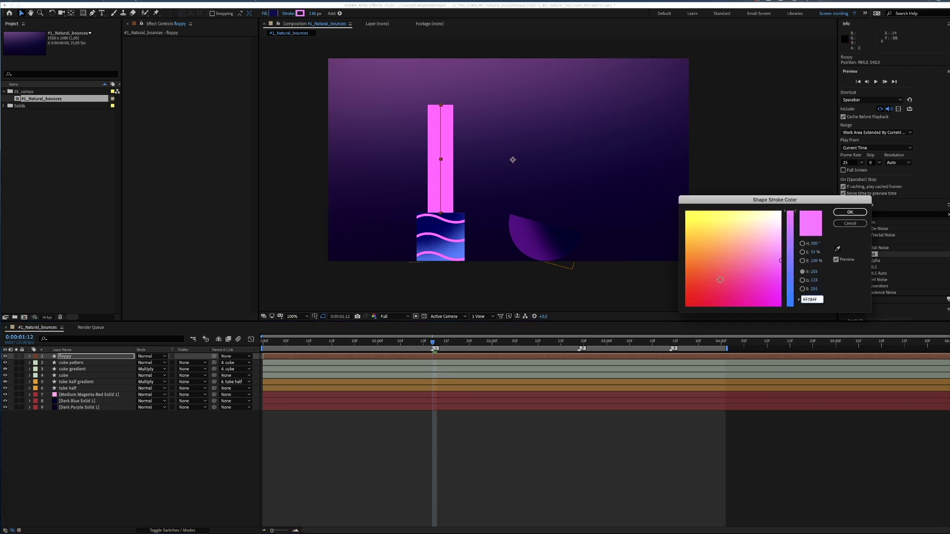
pyautogui.moveTo(720, 280)
pyautogui.mouseDown()
pyautogui.moveTo(682, 283)
pyautogui.moveTo(676, 270)
pyautogui.mouseUp()
pyautogui.click(850, 211)
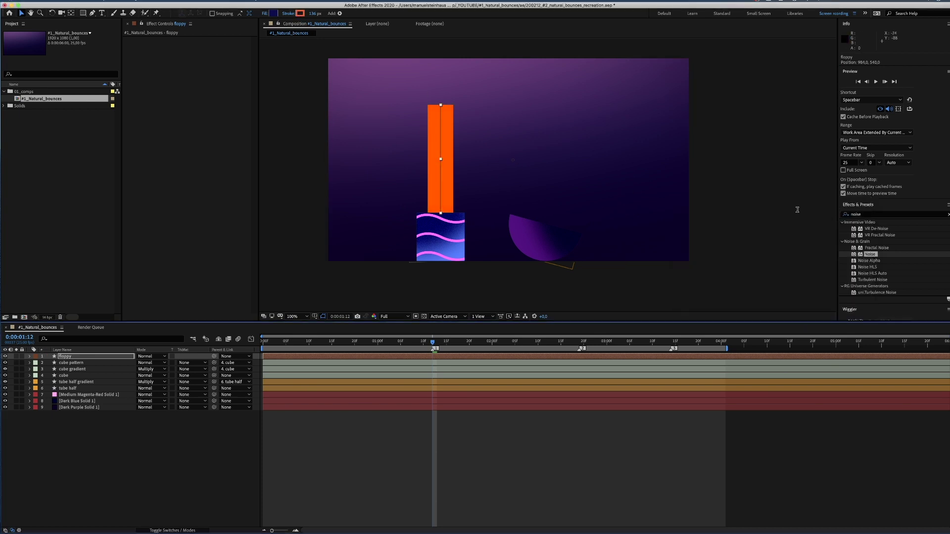
pyautogui.click(29, 357)
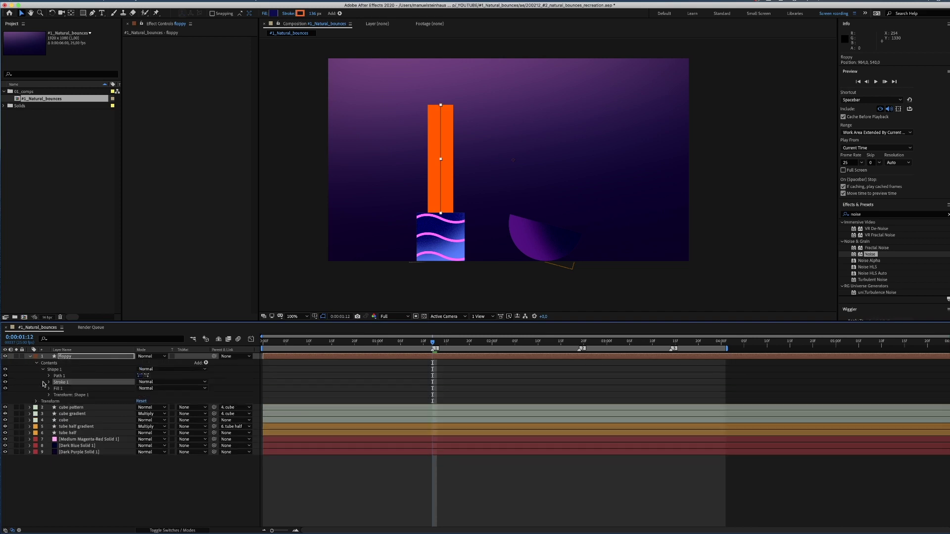
pyautogui.click(49, 376)
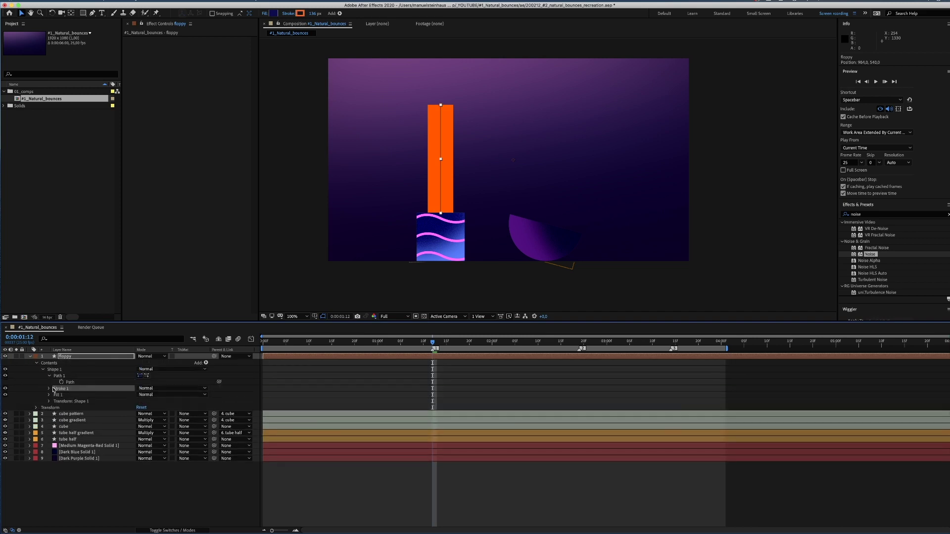
pyautogui.click(49, 389)
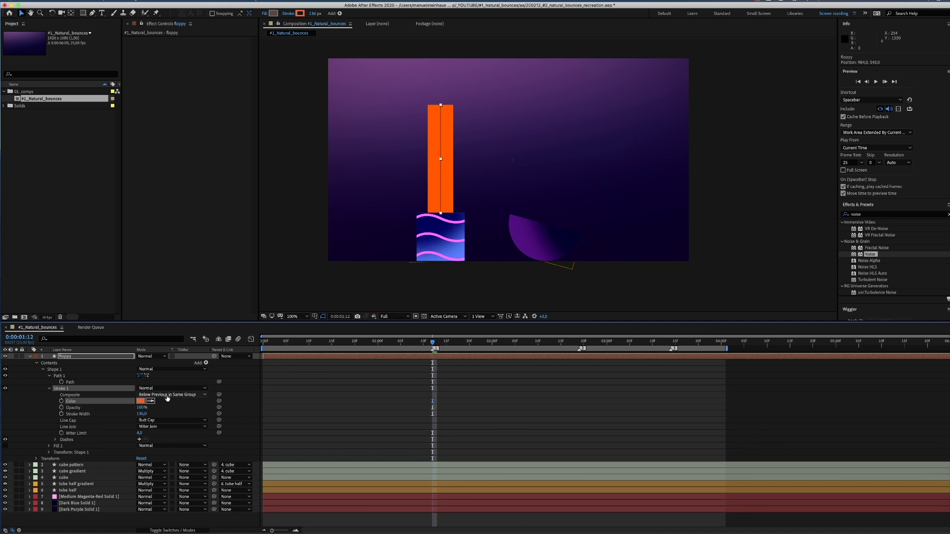
pyautogui.click(164, 420)
pyautogui.click(161, 429)
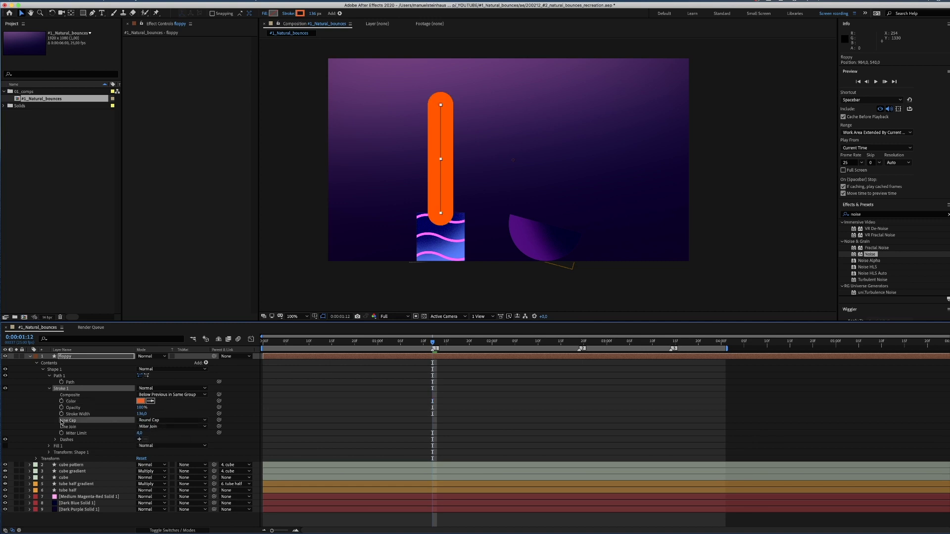
# Add a vertex just above the floppy path's lower end and move the end vertex upward so the bottom sits flat on the cube
pyautogui.click(92, 13)
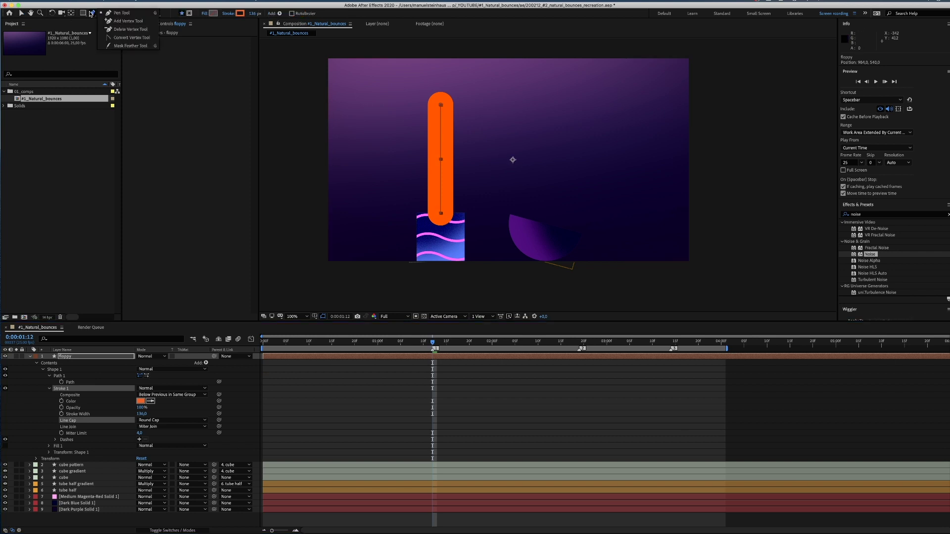
pyautogui.click(292, 318)
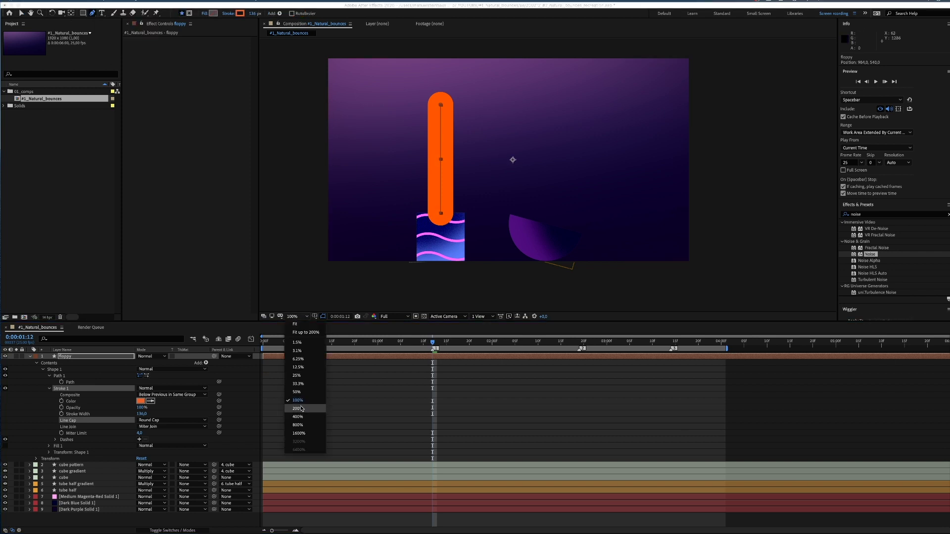
pyautogui.click(304, 408)
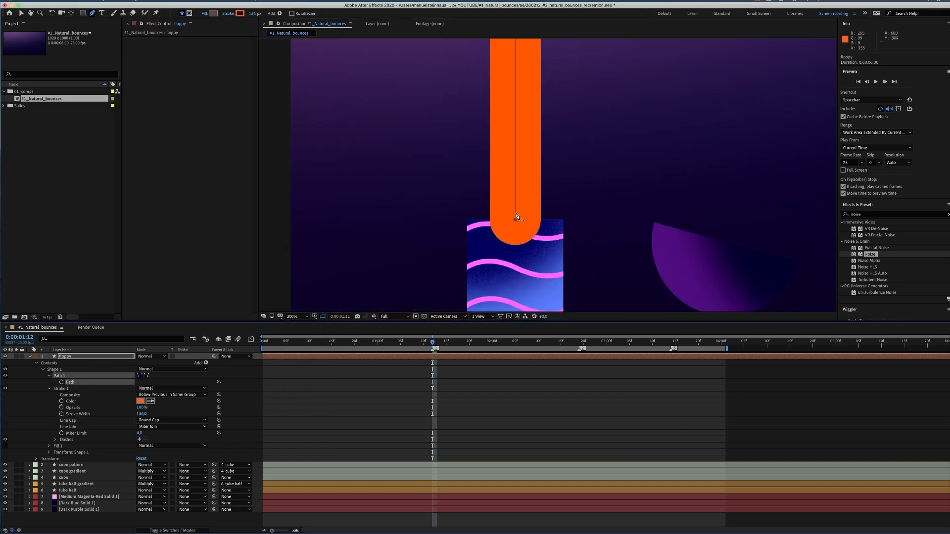
pyautogui.click(515, 216)
pyautogui.press('v')
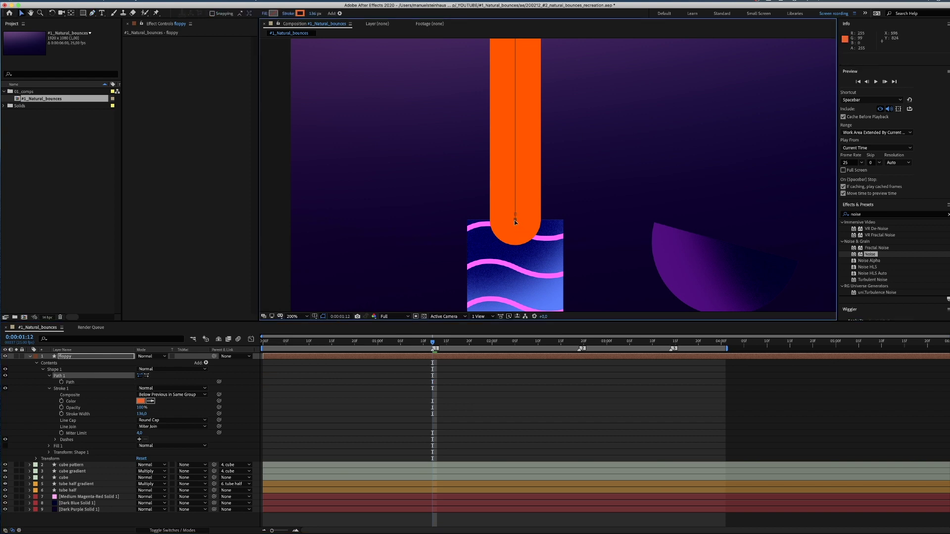
pyautogui.moveTo(516, 220); pyautogui.dragTo(516, 211)
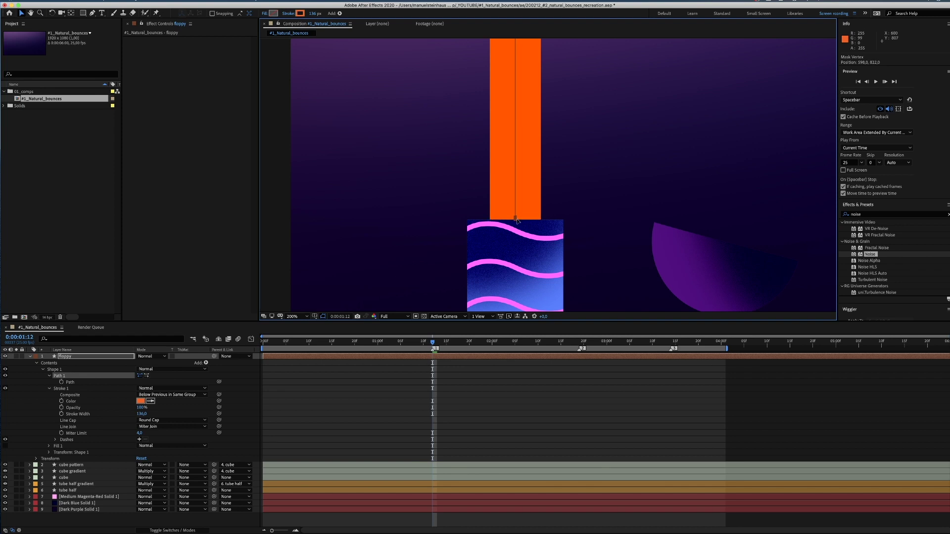
# Collapse the floppy layer and trim its start to 0:00:01:12
pyautogui.click(291, 316)
pyautogui.click(304, 401)
pyautogui.press('h')
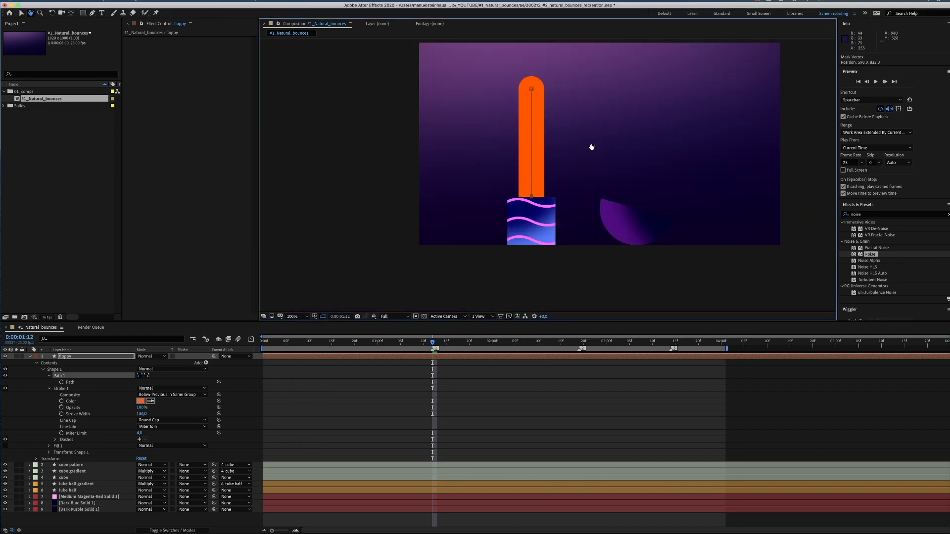
pyautogui.moveTo(591, 148); pyautogui.dragTo(523, 176)
pyautogui.press('v')
pyautogui.click(31, 412)
pyautogui.click(29, 357)
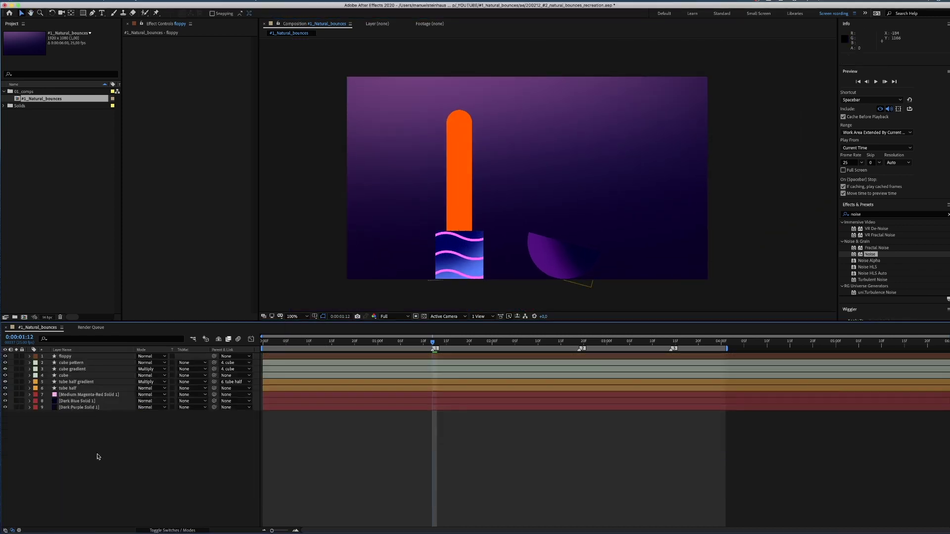
pyautogui.moveTo(269, 360); pyautogui.dragTo(319, 359)
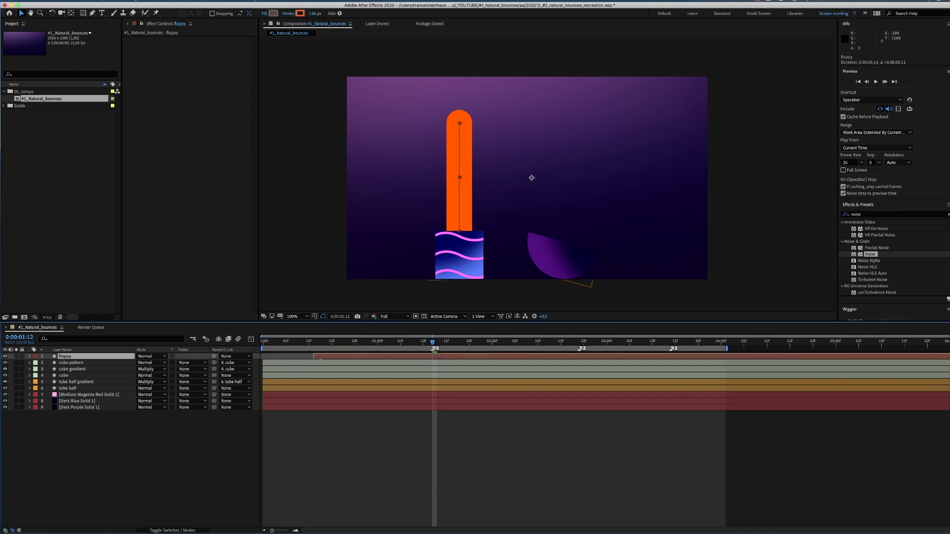
pyautogui.click(84, 447)
# Duplicate the floppy layer, rename the copy "floppy gradient" and parent it to floppy
pyautogui.click(79, 357)
pyautogui.press('super+d')
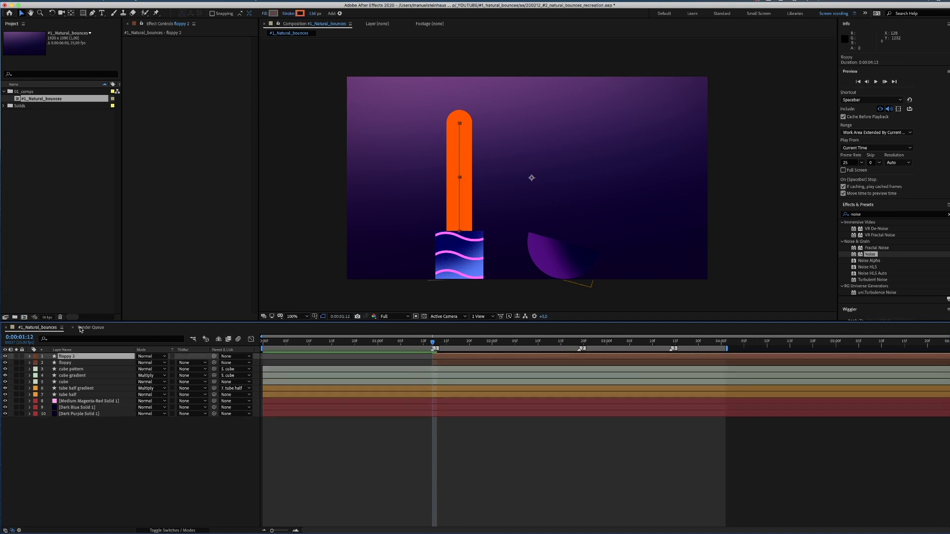
pyautogui.press('Return')
pyautogui.write('floppy gradient')
pyautogui.press('Return')
pyautogui.moveTo(214, 357); pyautogui.dragTo(70, 363)
# Change the floppy gradient layer's stroke color to pink
pyautogui.press('u')
pyautogui.click(61, 362)
pyautogui.click(300, 13)
pyautogui.click(779, 265)
pyautogui.click(849, 212)
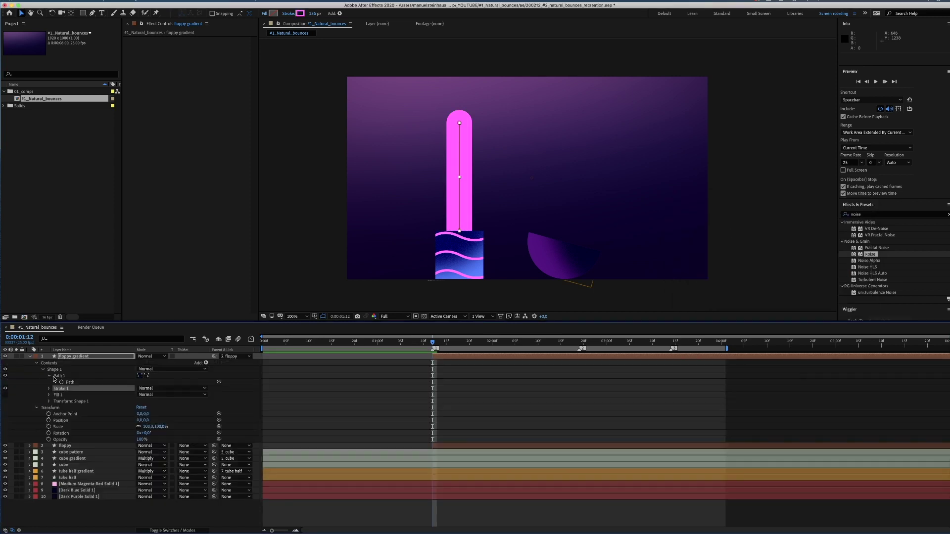
# Add a mask to the floppy gradient layer and spread its points into a rough polygon crossing the upper part of the shape
pyautogui.click(130, 2)
pyautogui.click(228, 52)
pyautogui.press('g')
pyautogui.click(459, 174)
pyautogui.moveTo(459, 174); pyautogui.dragTo(513, 138)
pyautogui.moveTo(459, 123); pyautogui.dragTo(390, 125)
pyautogui.moveTo(459, 230); pyautogui.dragTo(389, 201)
pyautogui.moveTo(459, 231); pyautogui.dragTo(417, 184)
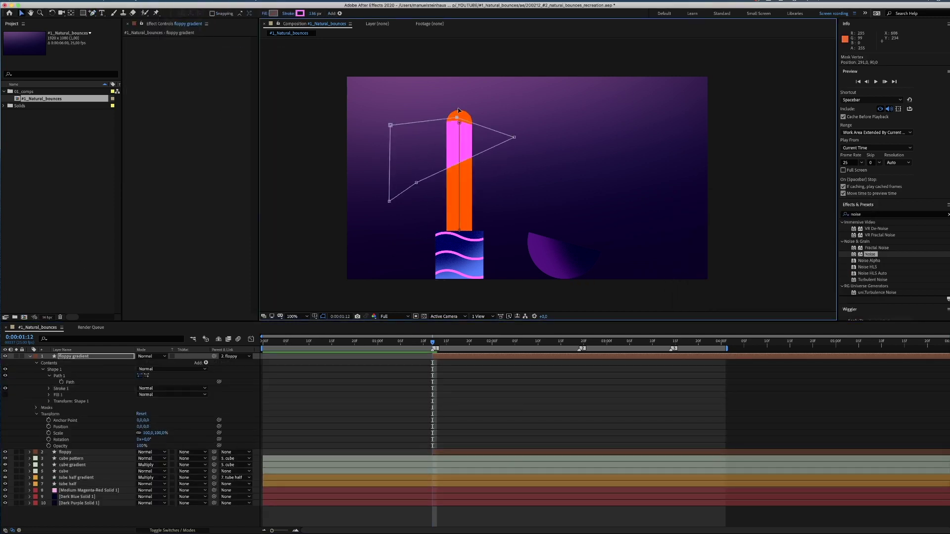
# Extend the floppy gradient mask beyond the rounded tip, curve its lower edge and increase its feather for a soft transition
pyautogui.moveTo(460, 123); pyautogui.dragTo(450, 71)
pyautogui.moveTo(513, 138); pyautogui.dragTo(484, 127)
pyautogui.moveTo(449, 190)
pyautogui.keyDown('alt'); pyautogui.mouseDown()
pyautogui.moveTo(480, 160)
pyautogui.moveTo(446, 184)
pyautogui.mouseUp(); pyautogui.keyUp('alt')
pyautogui.press('v')
pyautogui.moveTo(484, 127); pyautogui.dragTo(486, 103)
pyautogui.click(36, 408)
pyautogui.moveTo(145, 427); pyautogui.dragTo(181, 427)
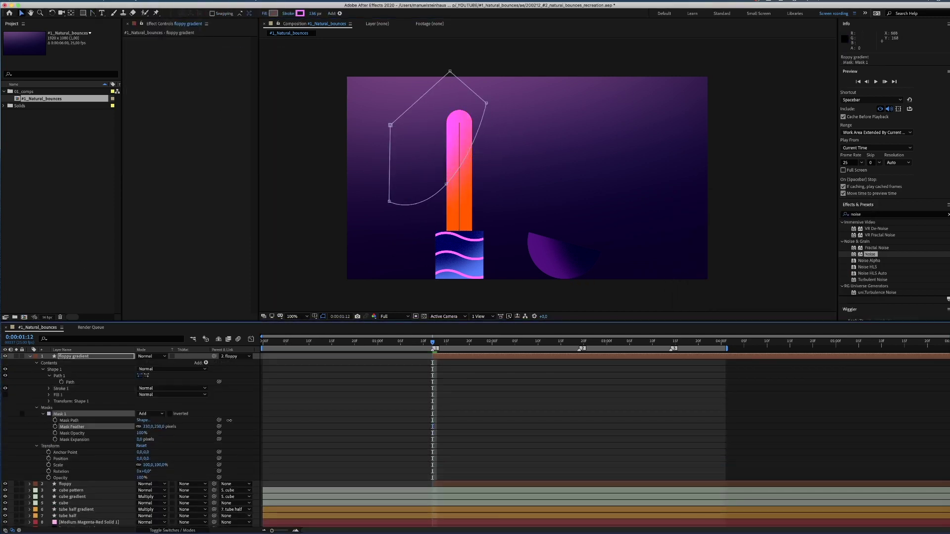
# Apply the Noise effect to the floppy gradient layer, try several blending modes and settle on Screen
pyautogui.moveTo(870, 253); pyautogui.dragTo(190, 46)
pyautogui.click(150, 356)
pyautogui.click(159, 264)
pyautogui.click(151, 356)
pyautogui.click(148, 304)
pyautogui.click(151, 356)
pyautogui.click(152, 319)
pyautogui.click(30, 356)
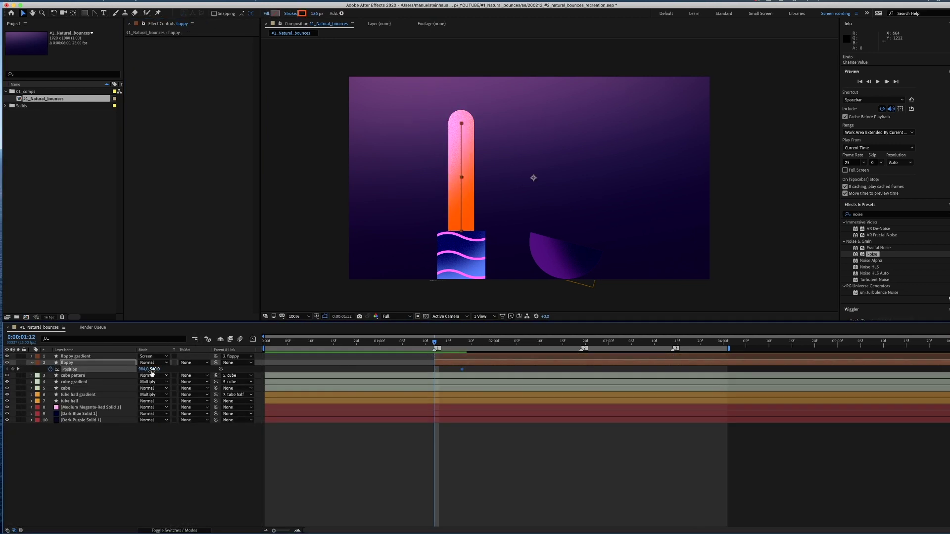
# Raise the floppy layer's Position at 0:00:01:12 above the frame and add a Path keyframe at that time
pyautogui.moveTo(152, 374); pyautogui.dragTo(15, 354)
pyautogui.moveTo(435, 343); pyautogui.dragTo(462, 342)
pyautogui.click(31, 363)
pyautogui.click(31, 363)
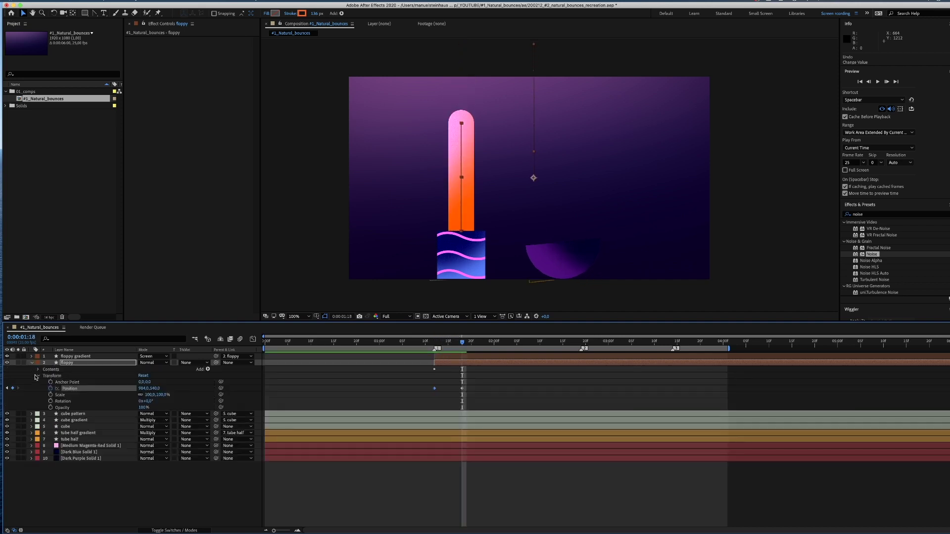
# Move the floppy Path keyframe to 0:00:01:18, and at 0:00:01:24 pull the path's top vertex down to squash the shape
pyautogui.press('u')
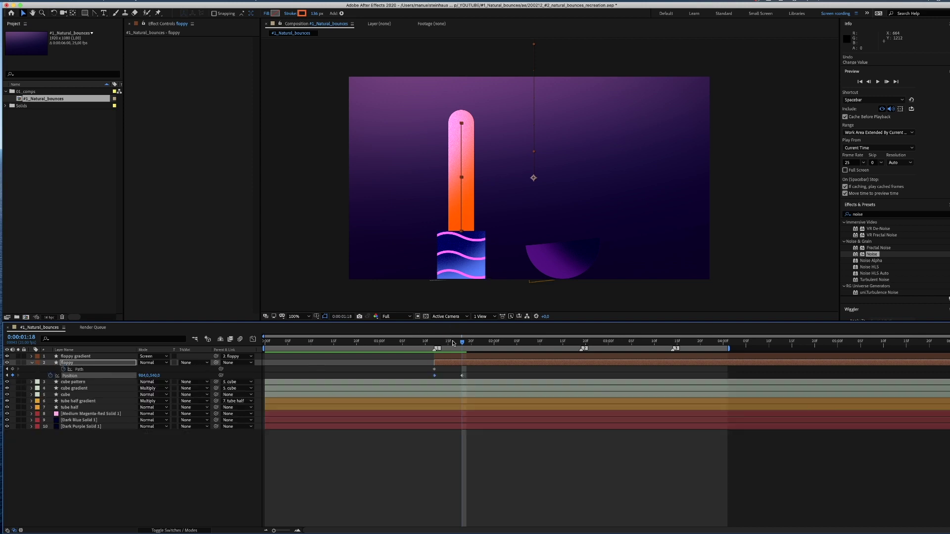
pyautogui.moveTo(434, 369); pyautogui.dragTo(490, 342)
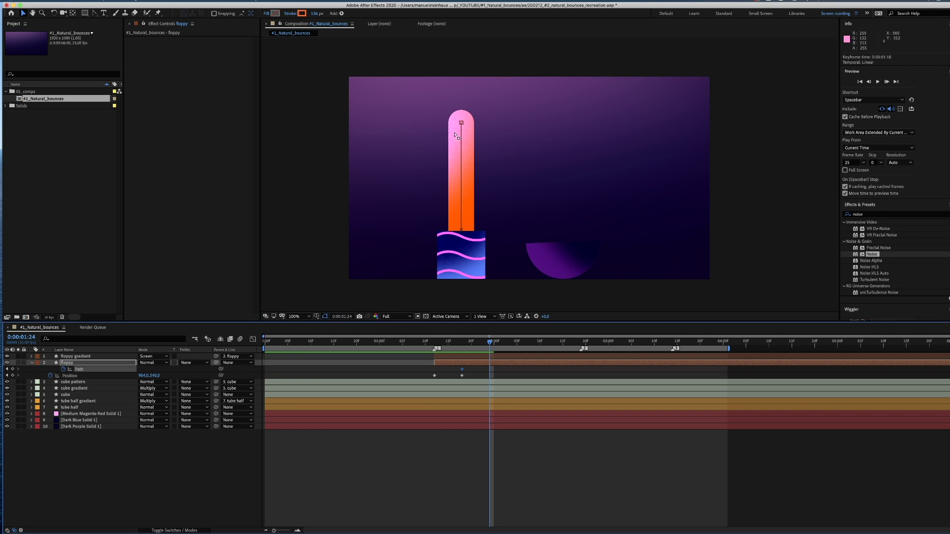
pyautogui.moveTo(461, 123); pyautogui.dragTo(462, 133)
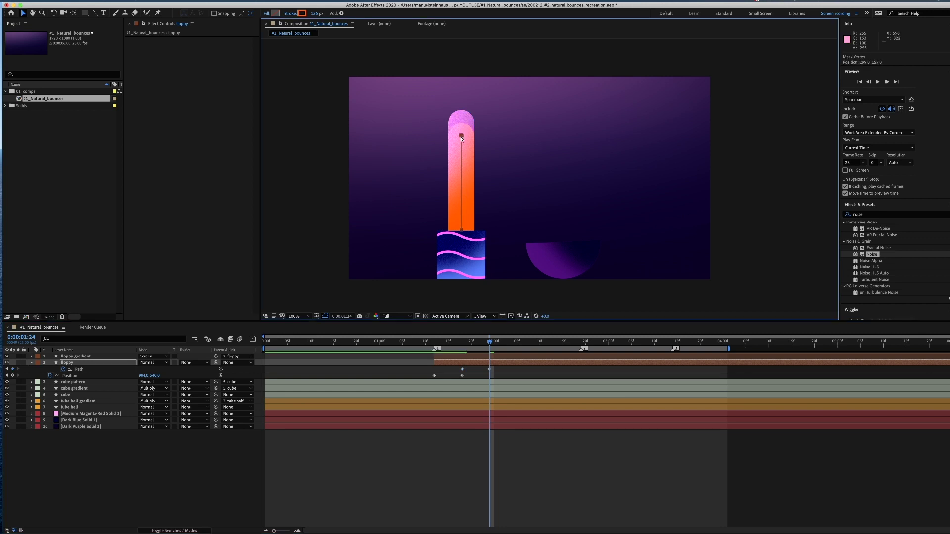
# Undo the last change to the floppy path, and link the floppy gradient's shape Path to the floppy layer's Path
pyautogui.press('super+z')
pyautogui.click(81, 357)
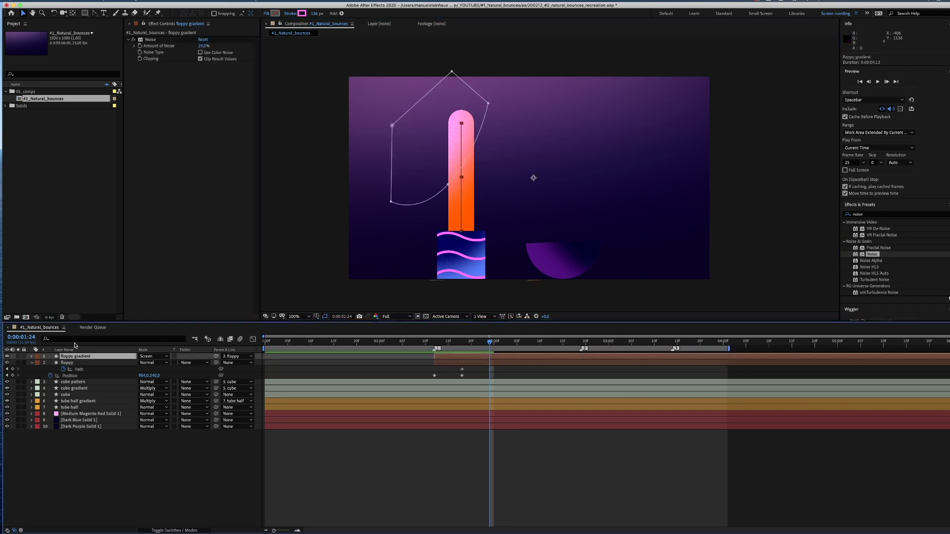
pyautogui.click(33, 356)
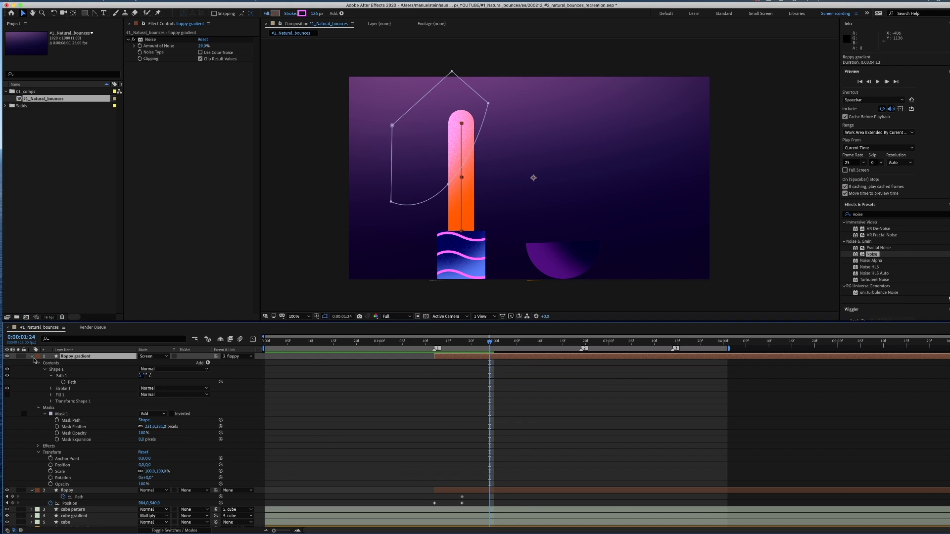
pyautogui.scroll(-3, 831, 466)
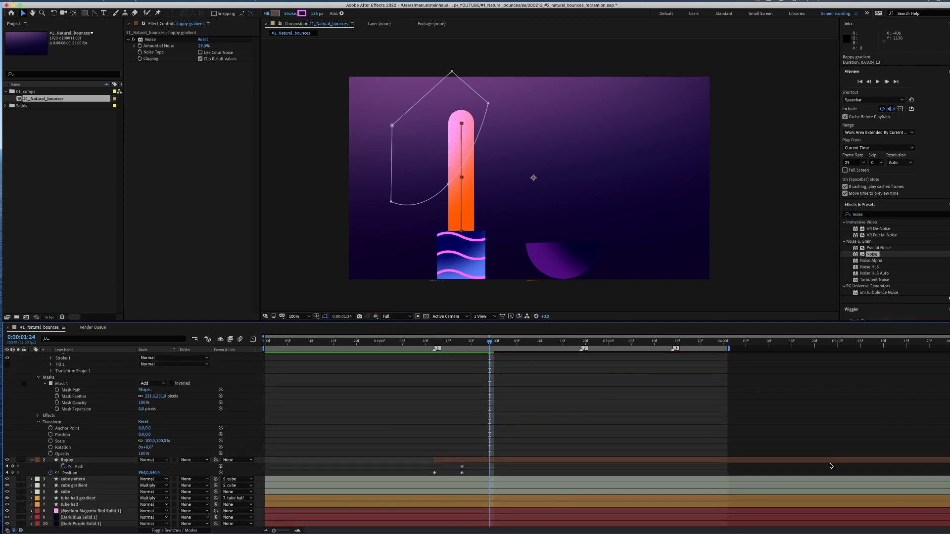
pyautogui.scroll(2, 933, 431)
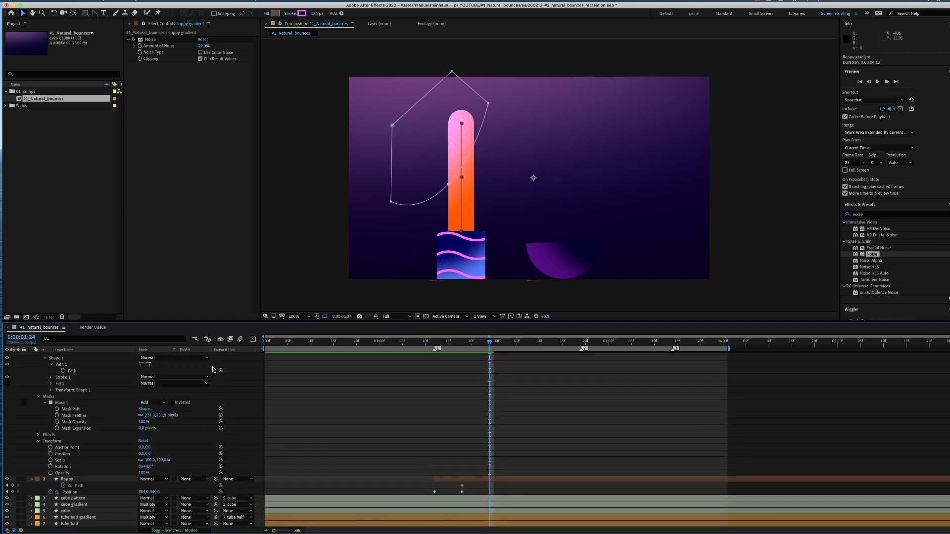
pyautogui.moveTo(221, 371); pyautogui.dragTo(86, 487)
pyautogui.click(44, 359)
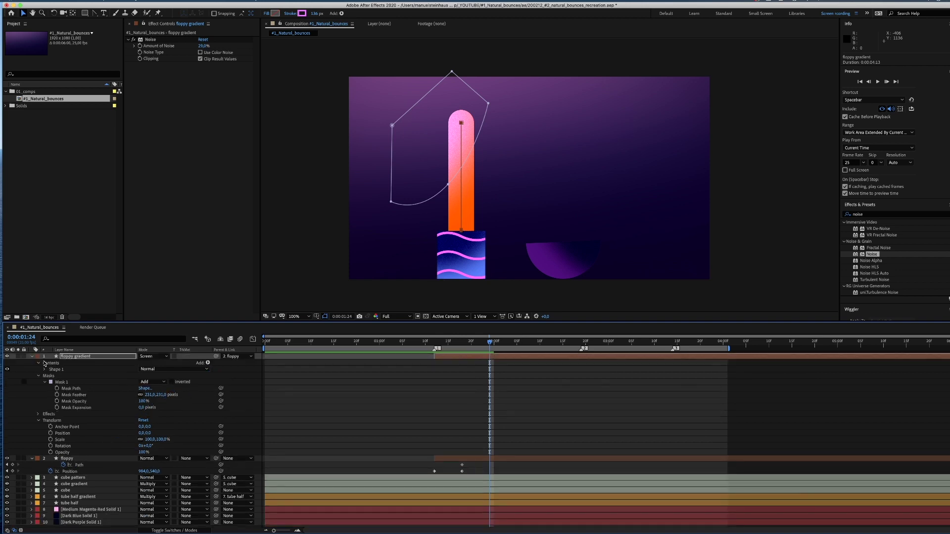
pyautogui.click(31, 357)
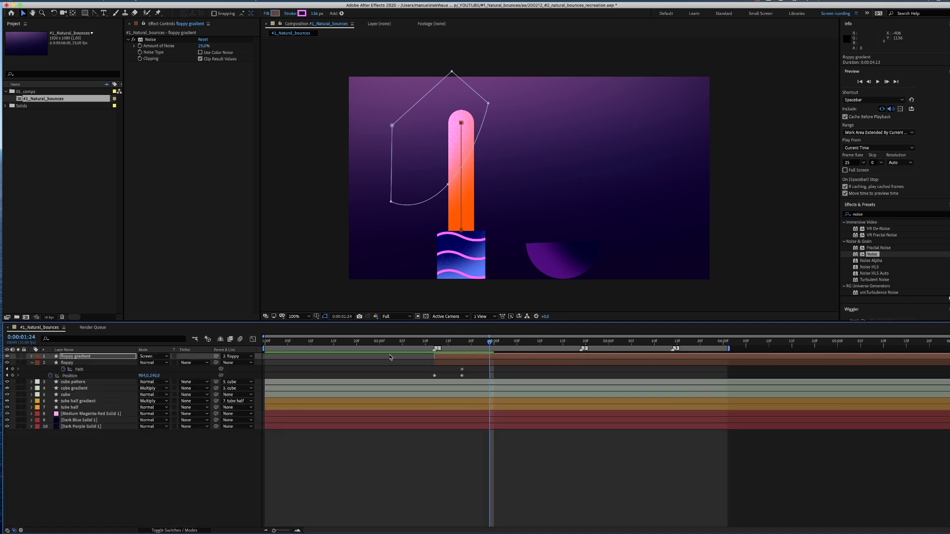
# Lower the floppy path's top vertex and bend it right at 0:00:01:24, and raise and bend it left at 0:00:02:10
pyautogui.click(446, 115)
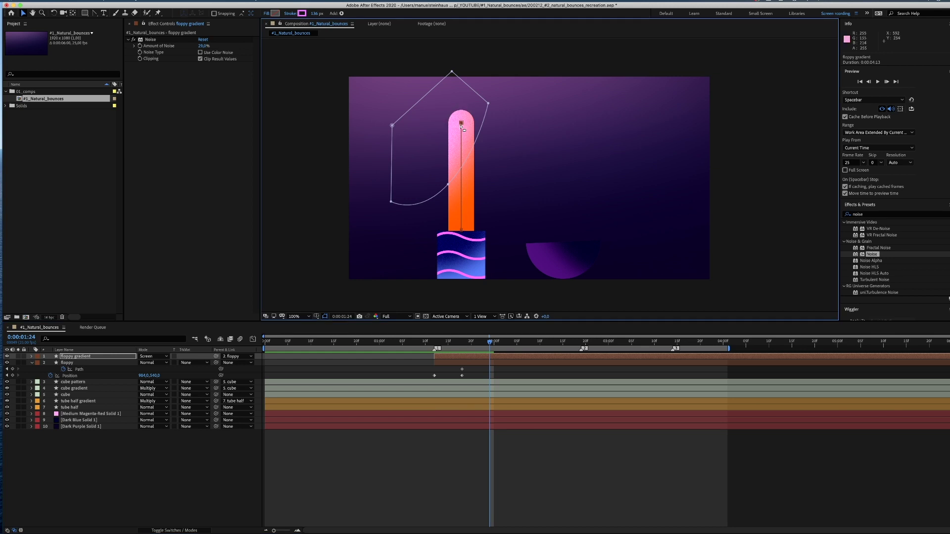
pyautogui.moveTo(461, 122)
pyautogui.mouseDown()
pyautogui.moveTo(477, 133)
pyautogui.moveTo(460, 142)
pyautogui.moveTo(461, 123)
pyautogui.moveTo(462, 138)
pyautogui.mouseUp()
pyautogui.click(117, 363)
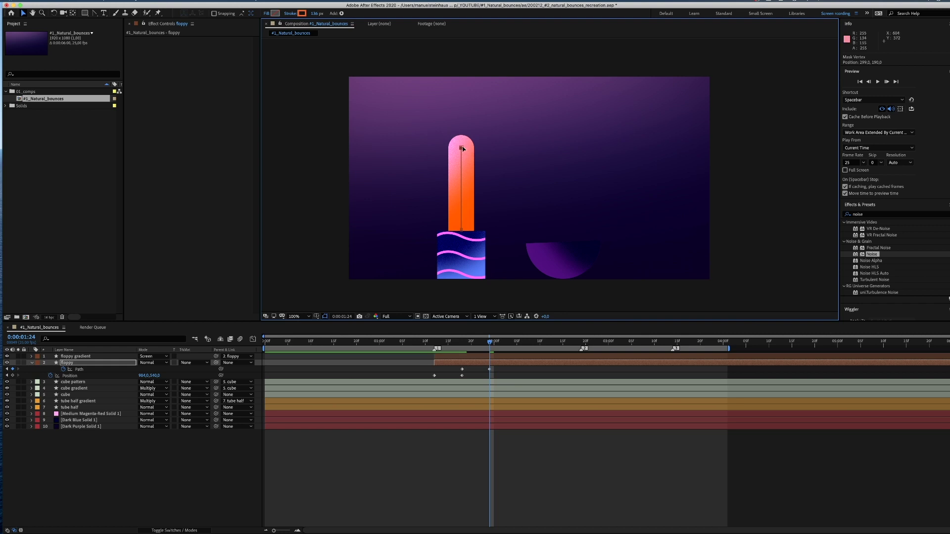
pyautogui.moveTo(462, 148); pyautogui.dragTo(461, 169)
pyautogui.press('g')
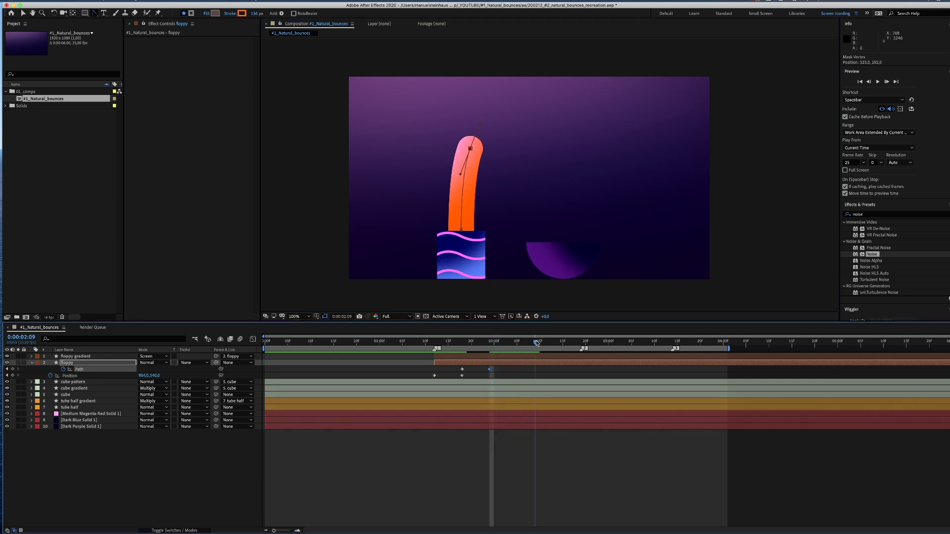
pyautogui.press('v')
pyautogui.moveTo(470, 148); pyautogui.dragTo(457, 133)
# Copy the floppy layer's first, upright Path keyframe to 0:00:02:20
pyautogui.moveTo(547, 341); pyautogui.dragTo(586, 342)
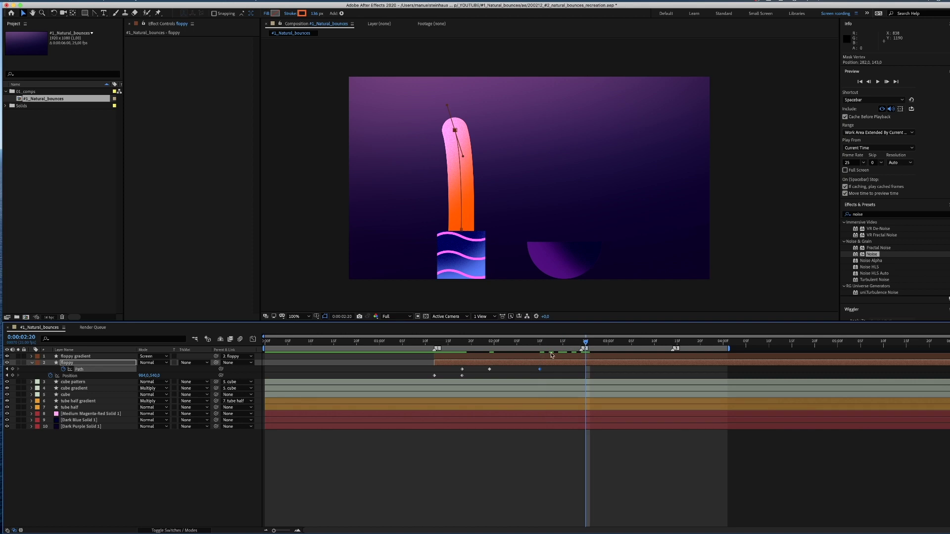
pyautogui.click(468, 370)
pyautogui.click(458, 372)
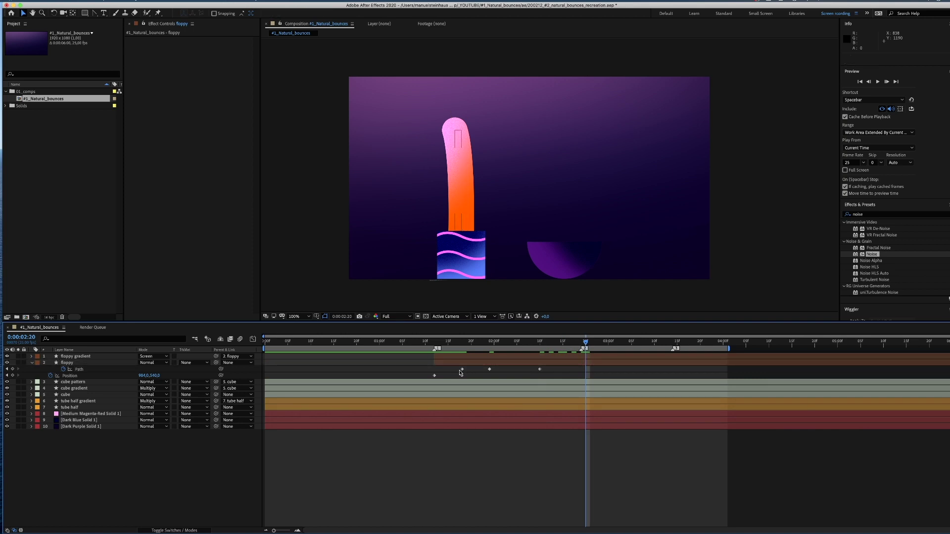
pyautogui.click(461, 370)
pyautogui.press('super+c')
pyautogui.press('super+v')
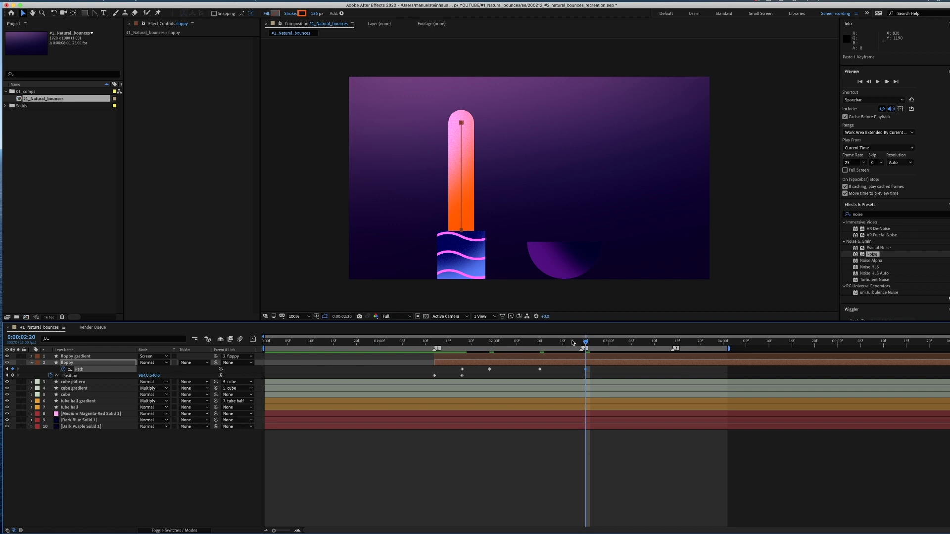
# Move the floppy and floppy gradient layers below the three cube layers and show the floppy layer's keyframes
pyautogui.click(32, 362)
pyautogui.keyDown('shift'); pyautogui.click(74, 356); pyautogui.keyUp('shift')
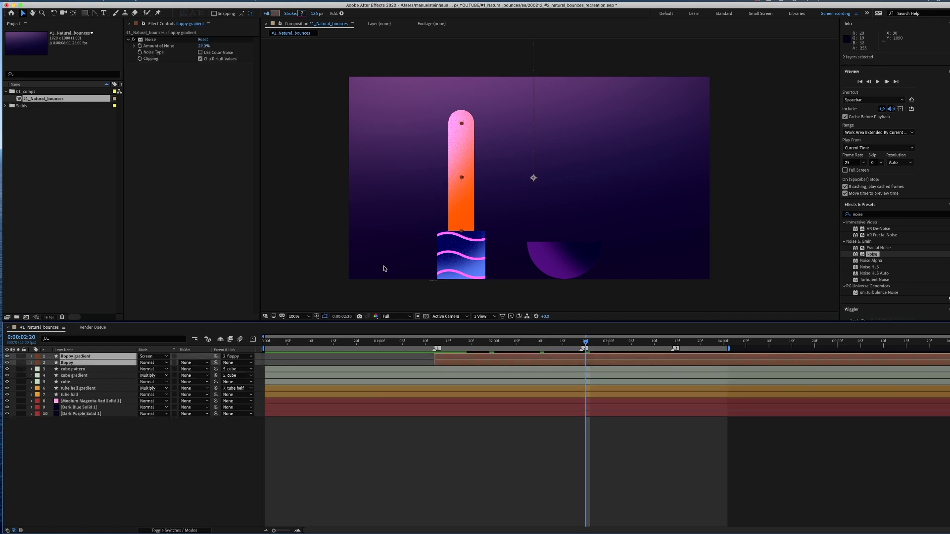
pyautogui.moveTo(69, 365); pyautogui.dragTo(77, 387)
pyautogui.click(147, 478)
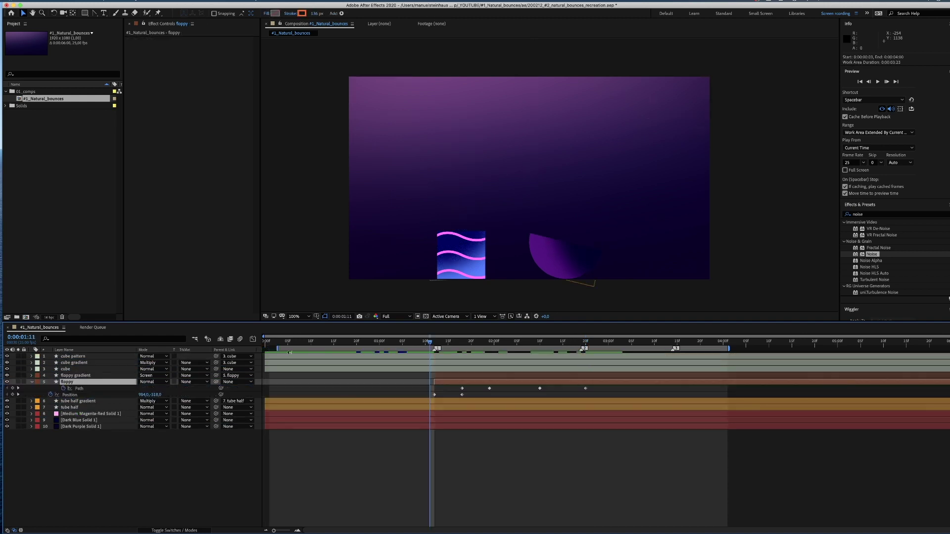
# Start the work area at about 0:00:01:04, preview the drop, and apply Easy Ease to the last three floppy Path keyframes
pyautogui.press('space')
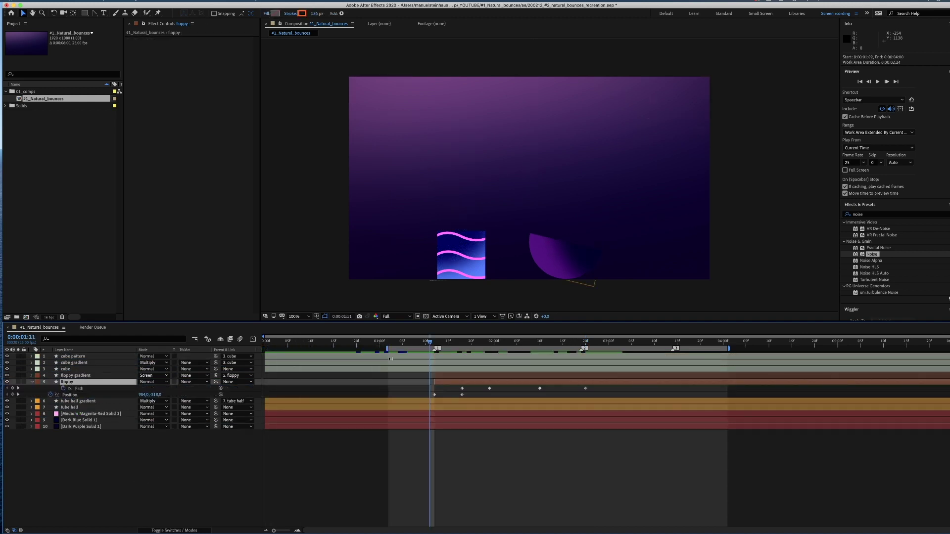
pyautogui.press('space')
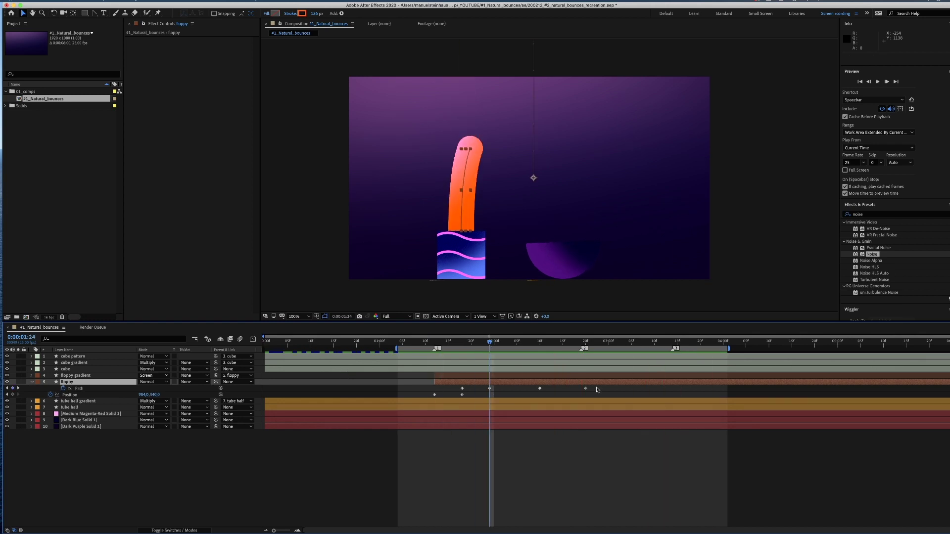
pyautogui.moveTo(598, 391); pyautogui.dragTo(487, 387)
pyautogui.press('F9')
pyautogui.press('space')
pyautogui.press('space')
# Move the last floppy Path keyframe to 0:00:03:03 and bend the tip to the right at 0:00:02:17
pyautogui.moveTo(586, 388); pyautogui.dragTo(623, 388)
pyautogui.click(572, 341)
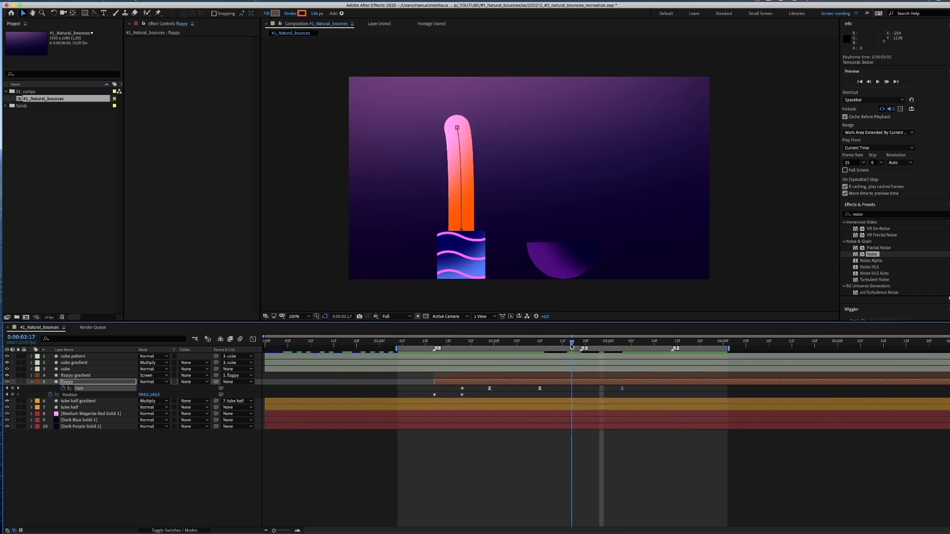
pyautogui.moveTo(455, 129); pyautogui.dragTo(466, 126)
# Move the left-bend Path keyframe to 0:00:02:08, preview the motion, and soften the right bend at 0:00:02:17
pyautogui.moveTo(572, 341); pyautogui.dragTo(531, 341)
pyautogui.moveTo(539, 389); pyautogui.dragTo(531, 388)
pyautogui.click(455, 130)
pyautogui.moveTo(531, 341); pyautogui.dragTo(617, 346)
pyautogui.press('space')
pyautogui.moveTo(558, 344); pyautogui.dragTo(572, 346)
pyautogui.moveTo(466, 128); pyautogui.dragTo(462, 128)
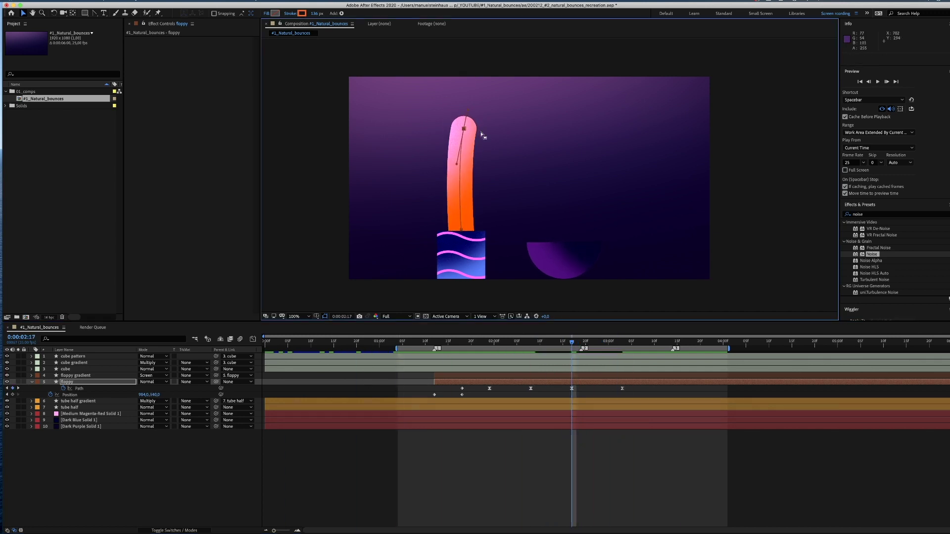
# Retime the last two Path keyframes to 0:00:02:18 and 0:00:03:12, and lean the floppy tip further left at 0:00:02:08
pyautogui.moveTo(572, 342); pyautogui.dragTo(531, 342)
pyautogui.press('space')
pyautogui.click(468, 344)
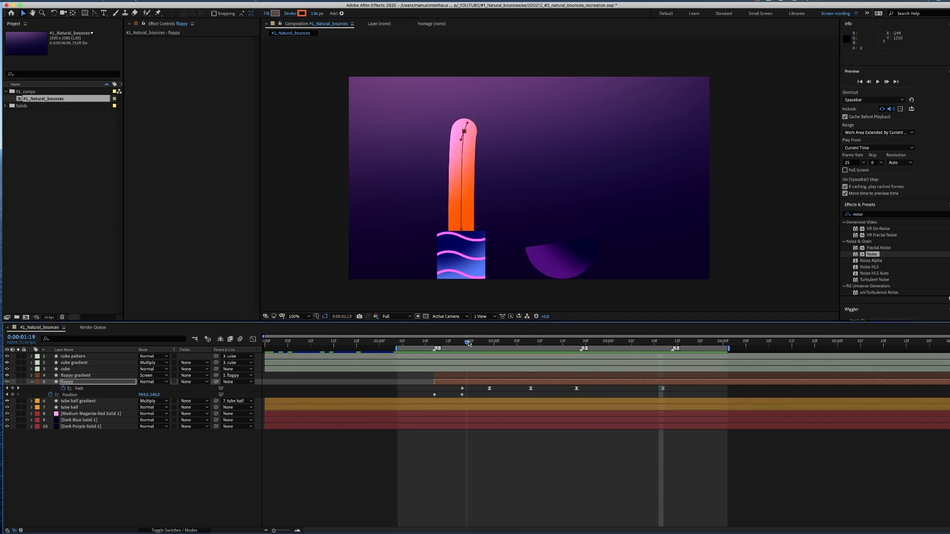
pyautogui.moveTo(469, 343); pyautogui.dragTo(573, 345)
pyautogui.press('space')
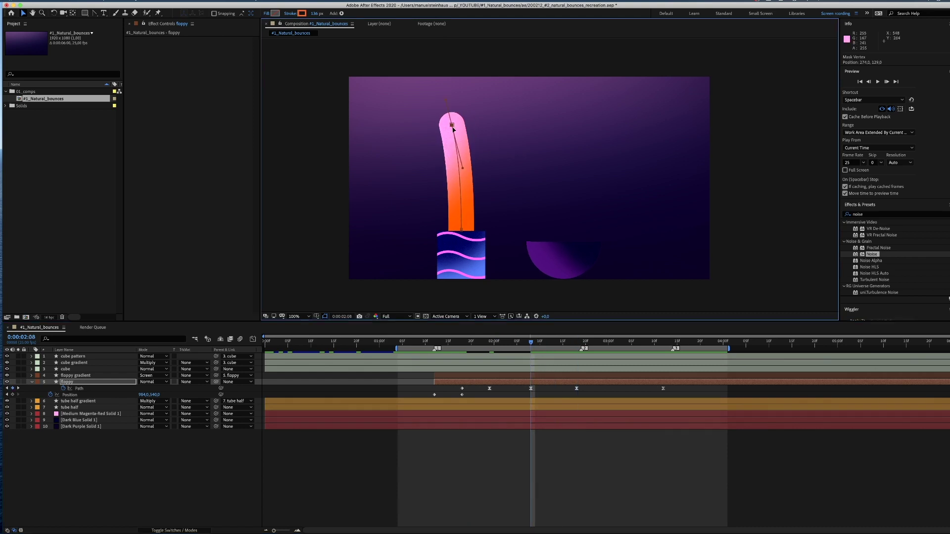
pyautogui.press('space')
# Retime the last three floppy Path keyframes to 0:00:02:10, 0:00:02:20 and 0:00:03:03, and preview the sway
pyautogui.moveTo(663, 388); pyautogui.dragTo(613, 389)
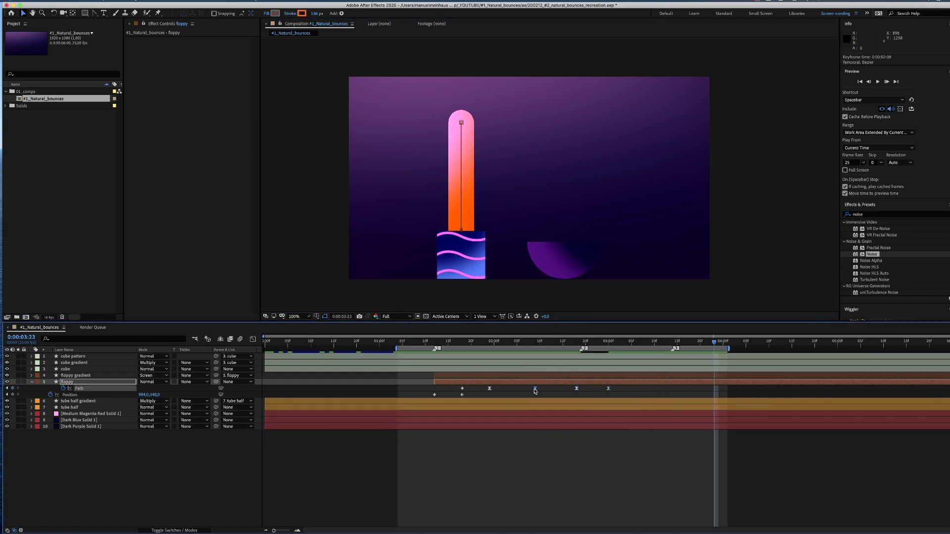
pyautogui.moveTo(530, 389); pyautogui.dragTo(540, 389)
pyautogui.moveTo(576, 389); pyautogui.dragTo(586, 389)
pyautogui.moveTo(613, 389); pyautogui.dragTo(622, 389)
pyautogui.click(398, 342)
pyautogui.press('space')
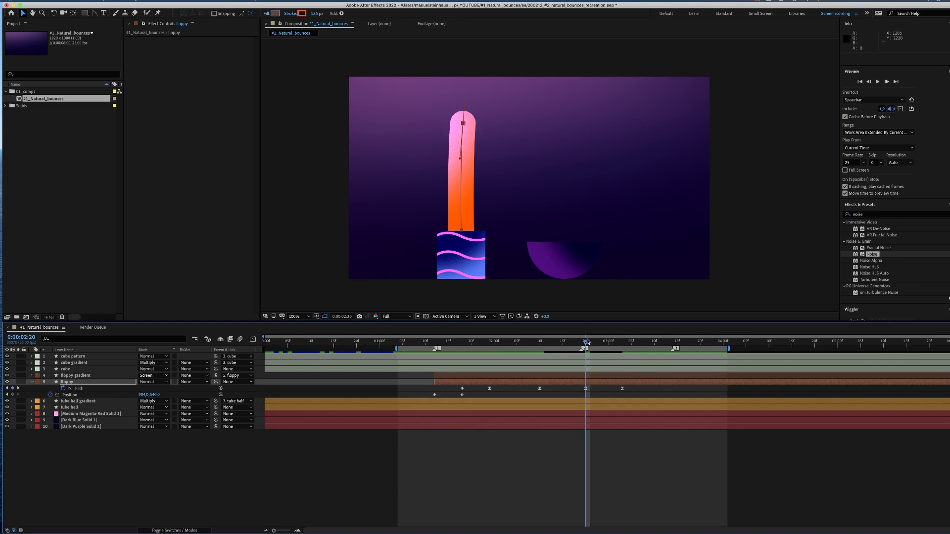
pyautogui.press('space')
# Adjust the floppy Path easing in the speed graph and shift its last three keyframes one frame later
pyautogui.hotkey('shift', 'F3')
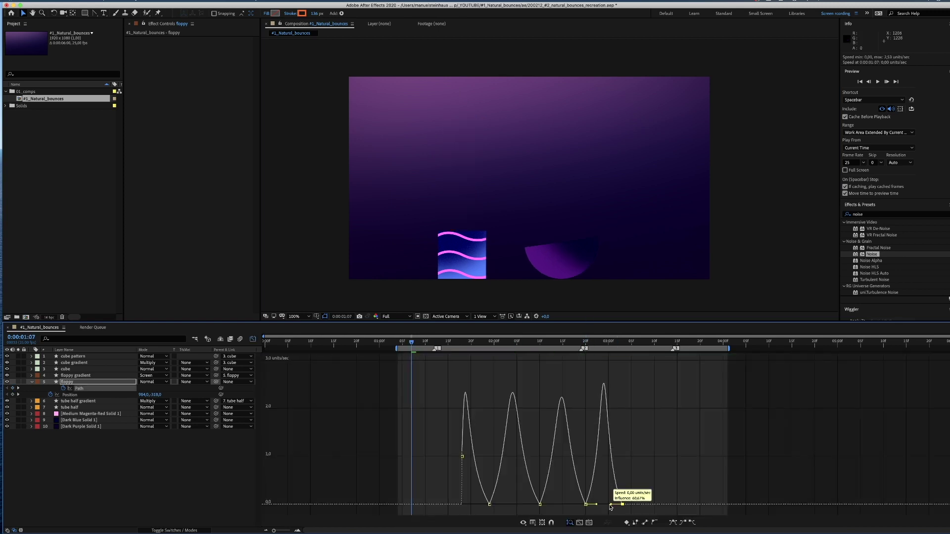
pyautogui.press('space')
pyautogui.moveTo(540, 342); pyautogui.dragTo(550, 342)
pyautogui.moveTo(552, 504); pyautogui.dragTo(555, 504)
pyautogui.moveTo(633, 493); pyautogui.dragTo(534, 510)
pyautogui.moveTo(539, 504); pyautogui.dragTo(545, 505)
pyautogui.click(399, 342)
pyautogui.press('space')
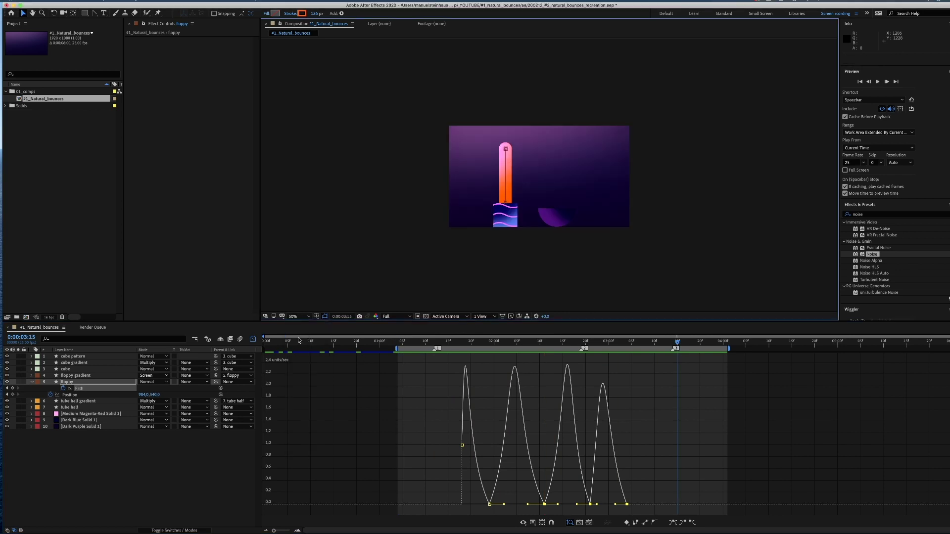
# Return from the speed graph to the keyframe view and play back the floppy bounce
pyautogui.hotkey('shift', 'F3')
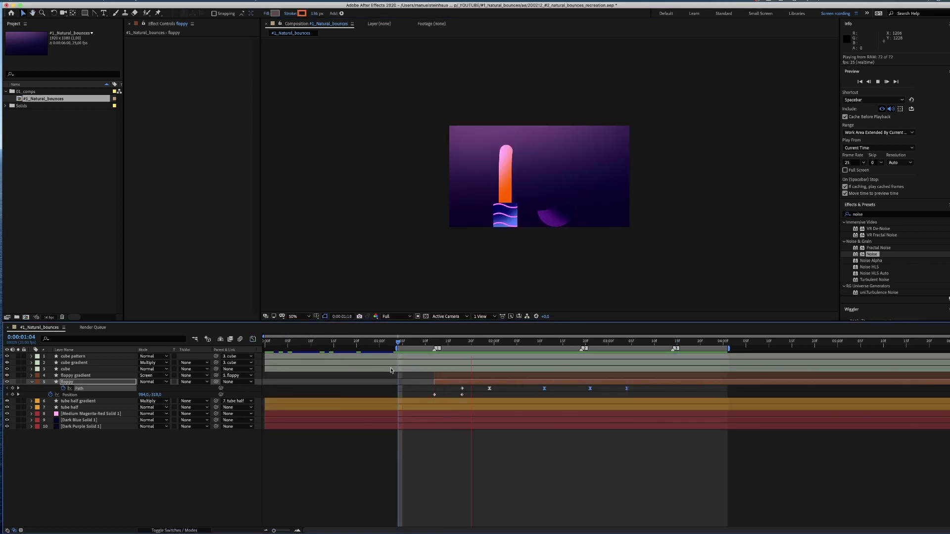
pyautogui.click(533, 432)
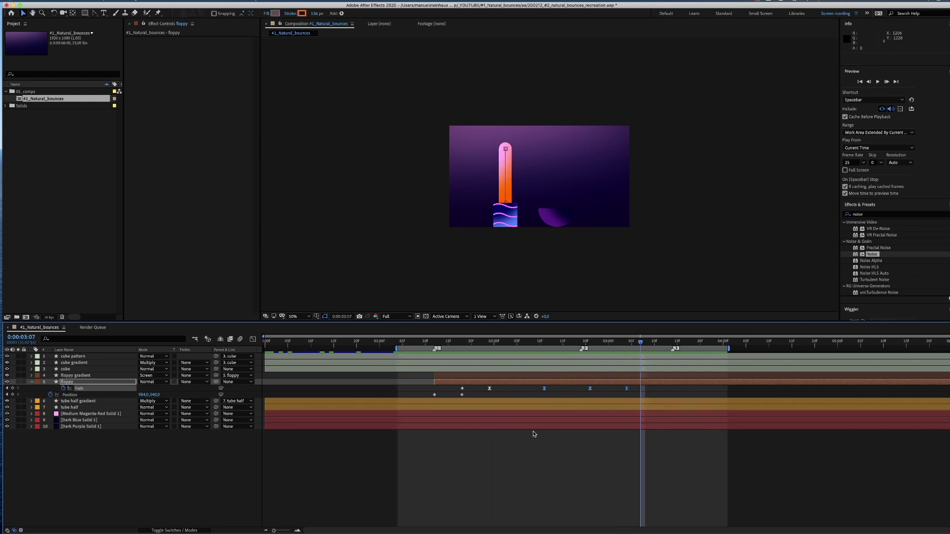
pyautogui.press('space')
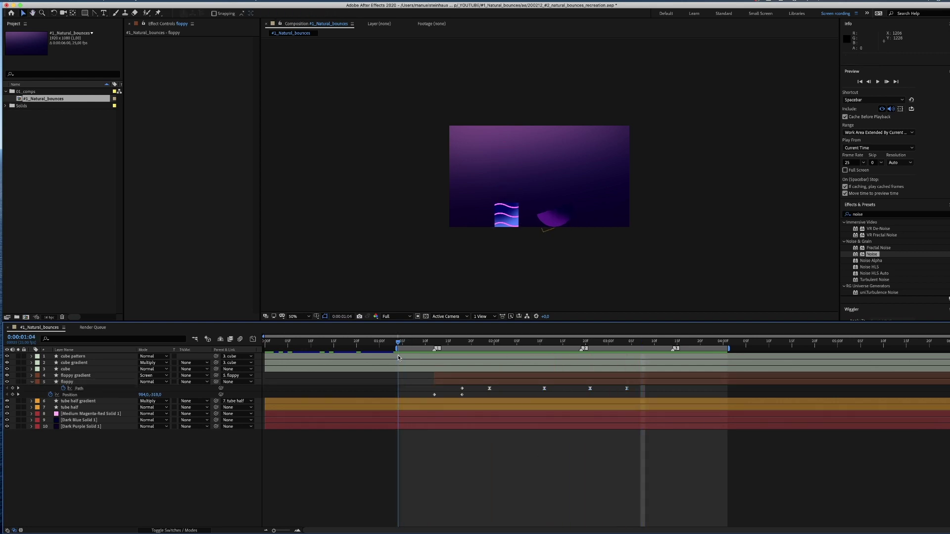
pyautogui.press('space')
# Create a circle shape about 380 px in diameter between the floppy bar and the half tube, with stroke width 0
pyautogui.press('q')
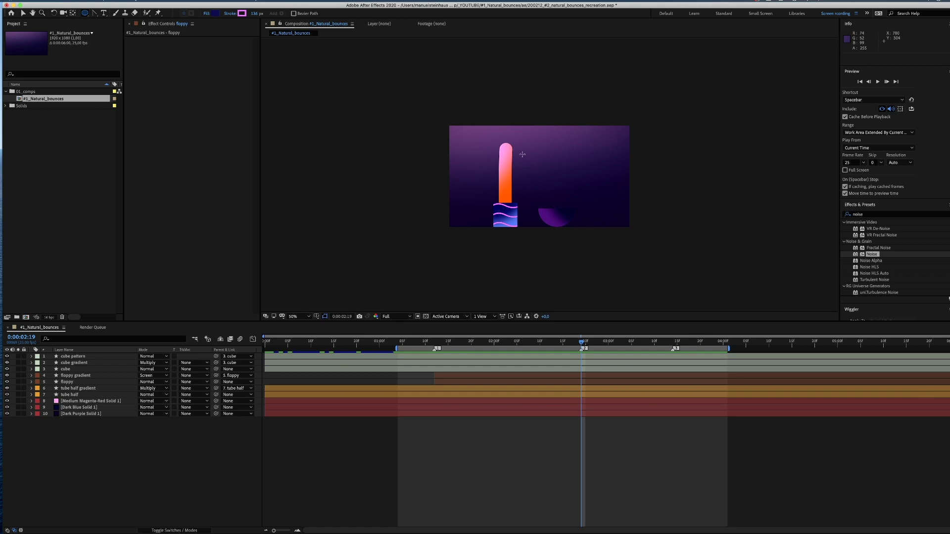
pyautogui.moveTo(522, 154); pyautogui.dragTo(559, 190)
pyautogui.moveTo(258, 13); pyautogui.dragTo(133, 41)
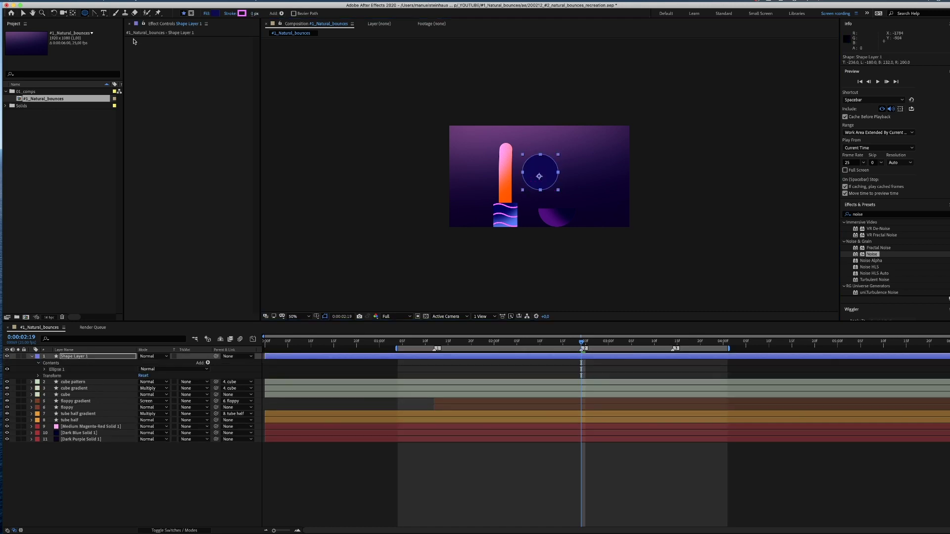
# Centre the circle in the composition with the help of the Title/Action Safe guides, and hide the guides again
pyautogui.click(316, 316)
pyautogui.click(337, 323)
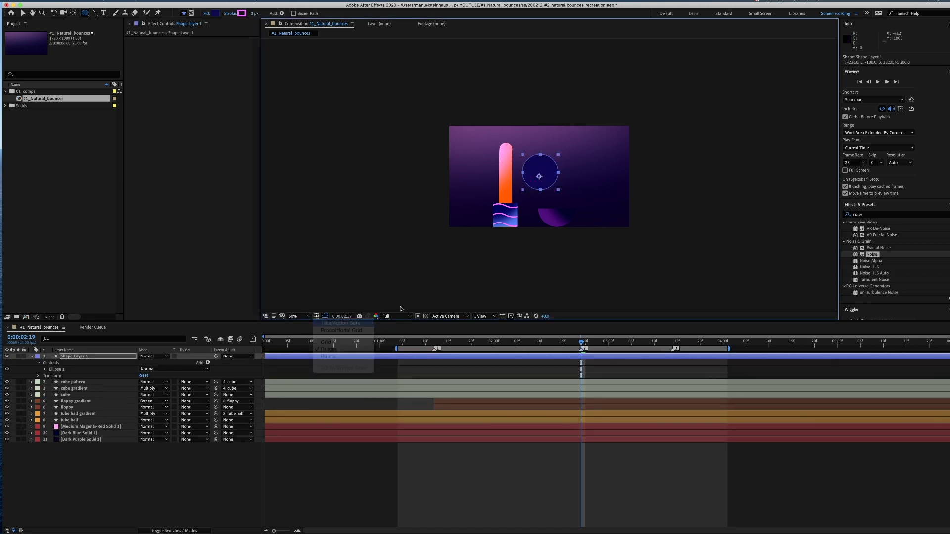
pyautogui.press('v')
pyautogui.doubleClick(552, 177)
pyautogui.moveTo(552, 177); pyautogui.dragTo(548, 181)
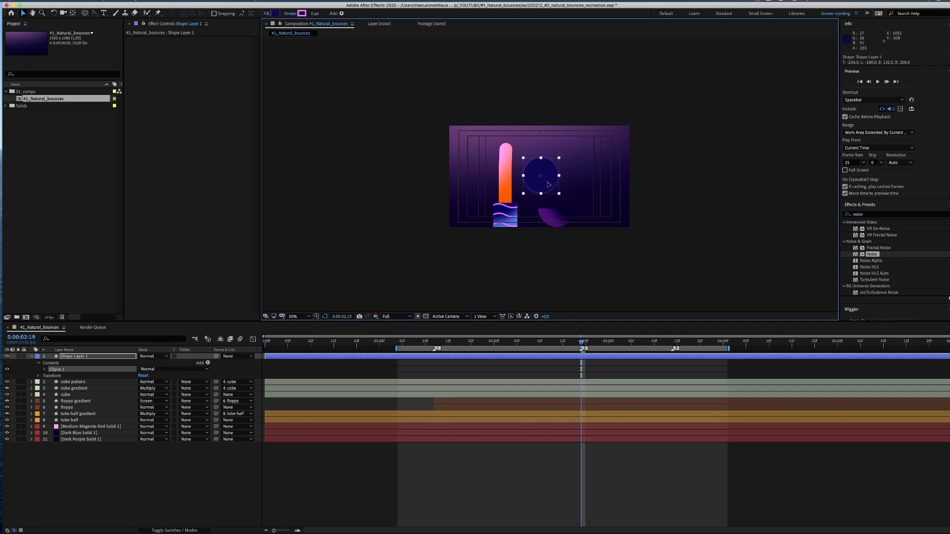
pyautogui.click(317, 317)
pyautogui.click(326, 323)
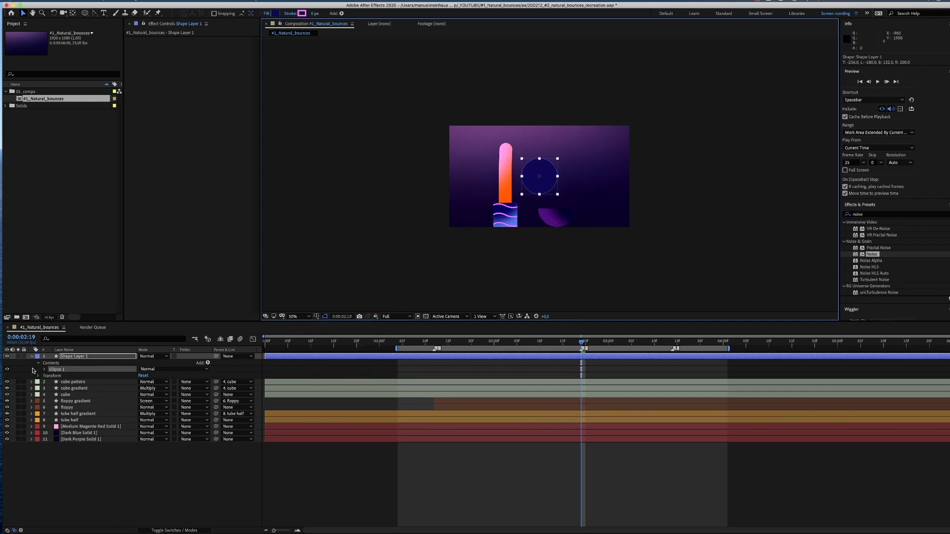
# Set the circle's Ellipse Path size to 250 by 250
pyautogui.click(44, 369)
pyautogui.click(51, 376)
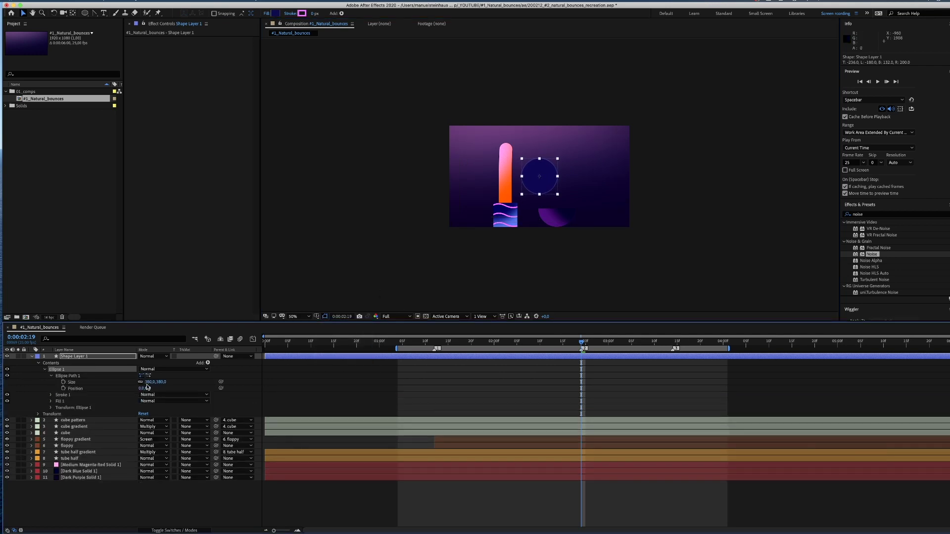
pyautogui.write('250')
pyautogui.press('Return')
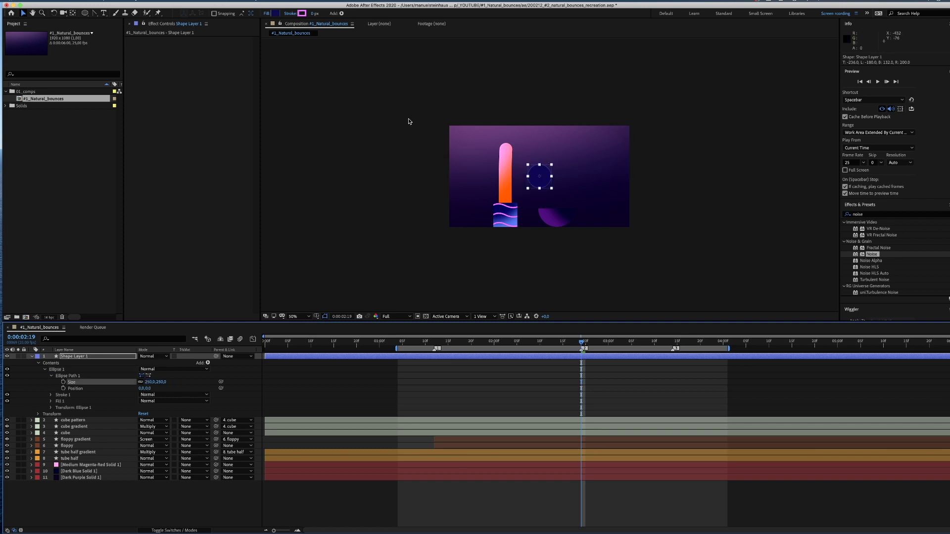
# Change the circle's fill colour to light pink
pyautogui.moveTo(792, 254); pyautogui.dragTo(790, 210)
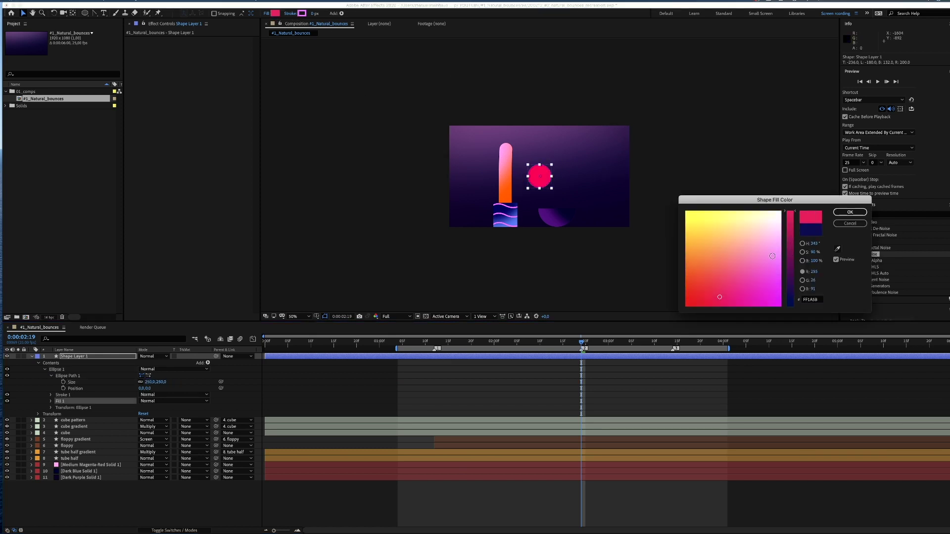
pyautogui.moveTo(764, 246); pyautogui.dragTo(786, 246)
pyautogui.click(842, 213)
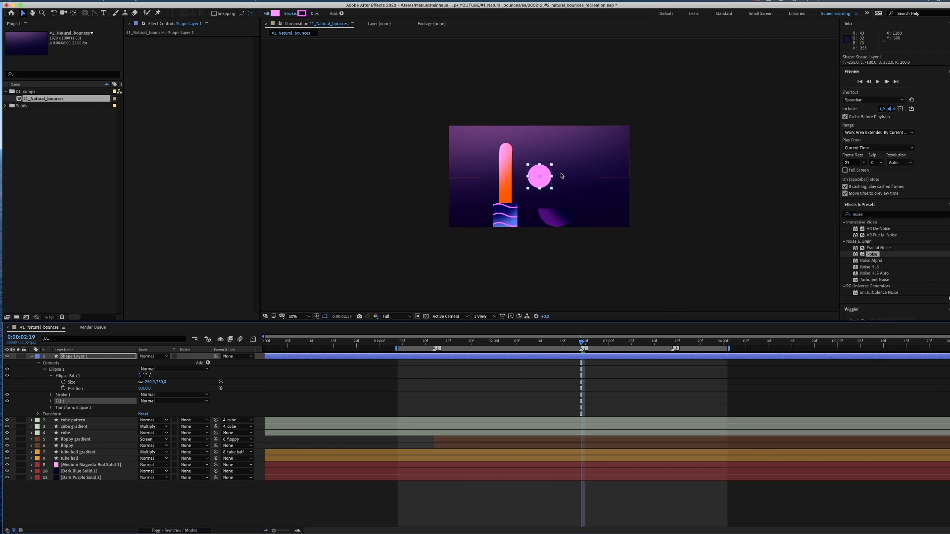
# Rename the circle's layer as bowl and give it the Pink label colour
pyautogui.click(84, 357)
pyautogui.press('Return')
pyautogui.write('bo')
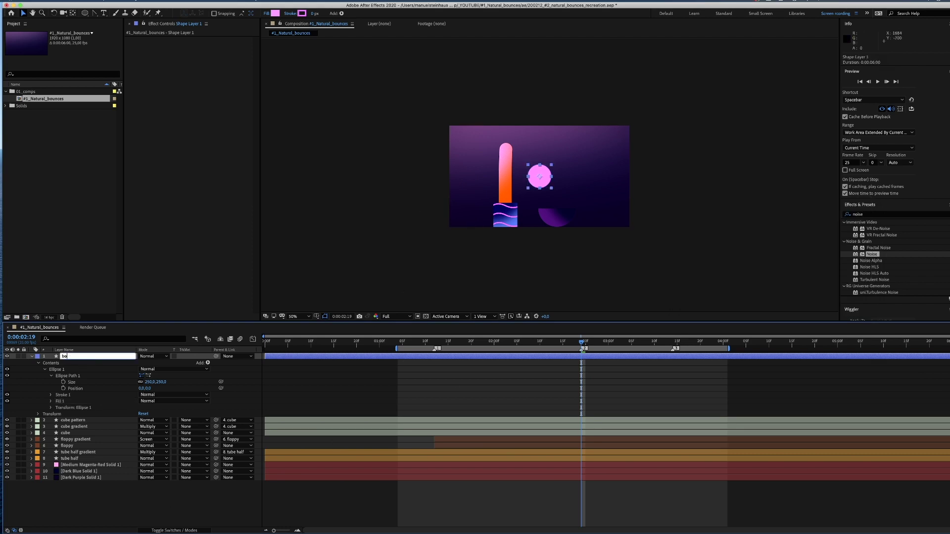
pyautogui.write('wl')
pyautogui.press('Return')
pyautogui.click(36, 358)
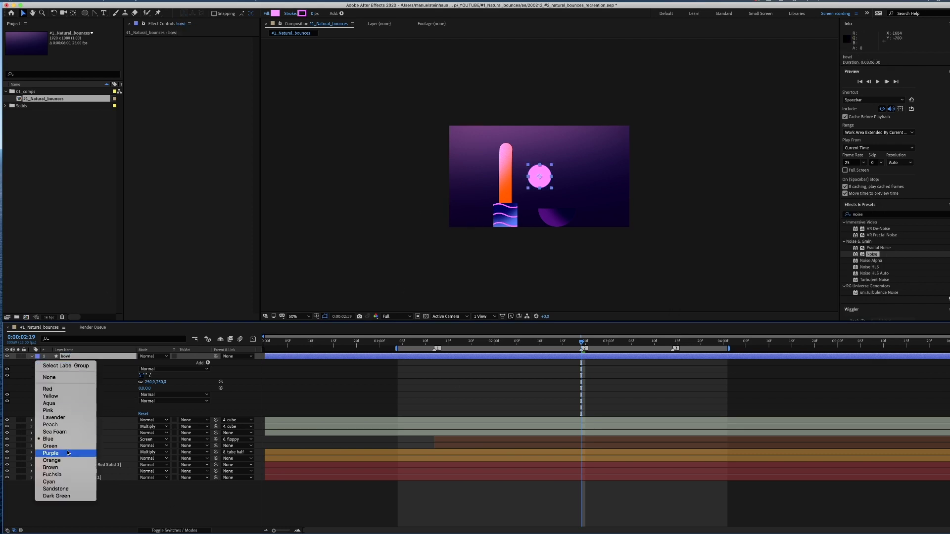
pyautogui.click(65, 416)
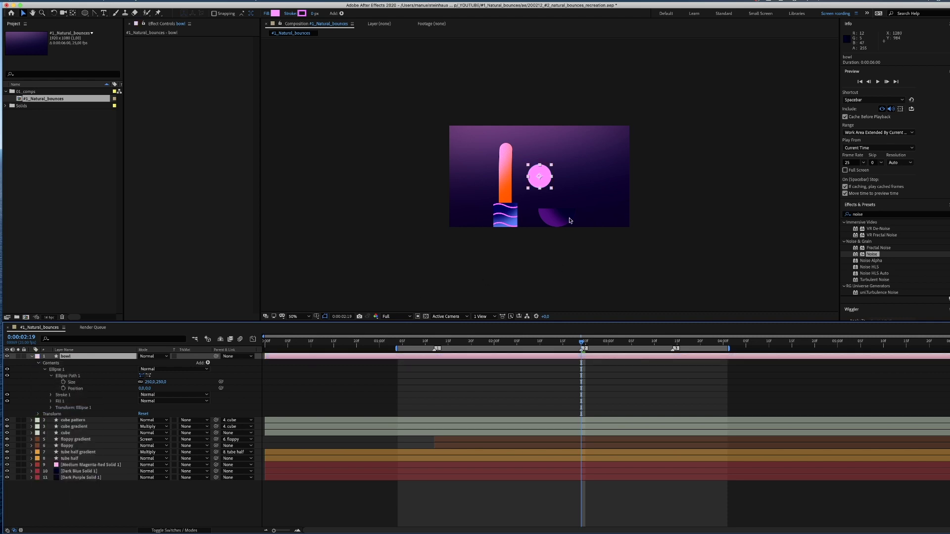
# Trim the bowl layer to start at 0:00:02:19 and place the ball on the half tube's right end
pyautogui.hotkey('alt', '[')
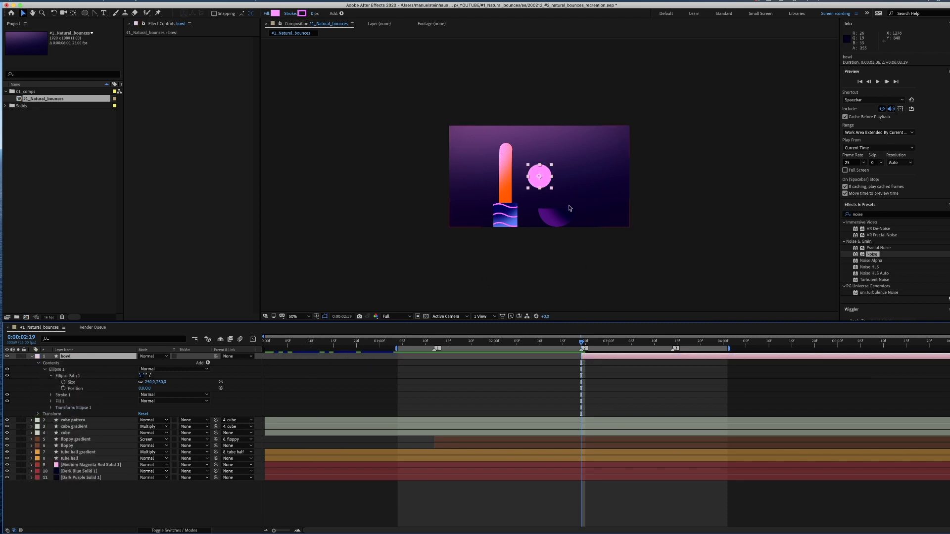
pyautogui.moveTo(544, 180); pyautogui.dragTo(581, 202)
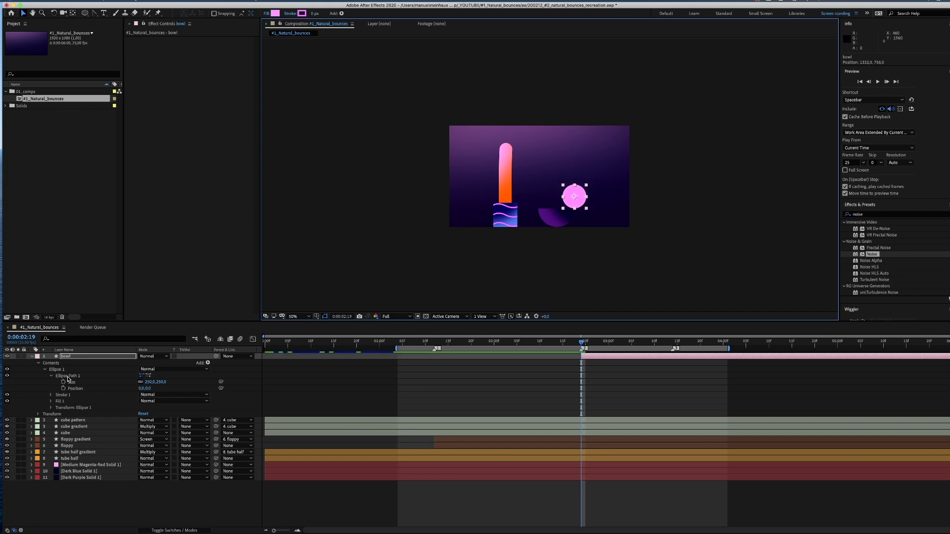
# Animate the ball's fall by shifting its landing position keyframe to 0:00:02:23 and placing the ball above the frame at 0:00:02:19
pyautogui.press('p')
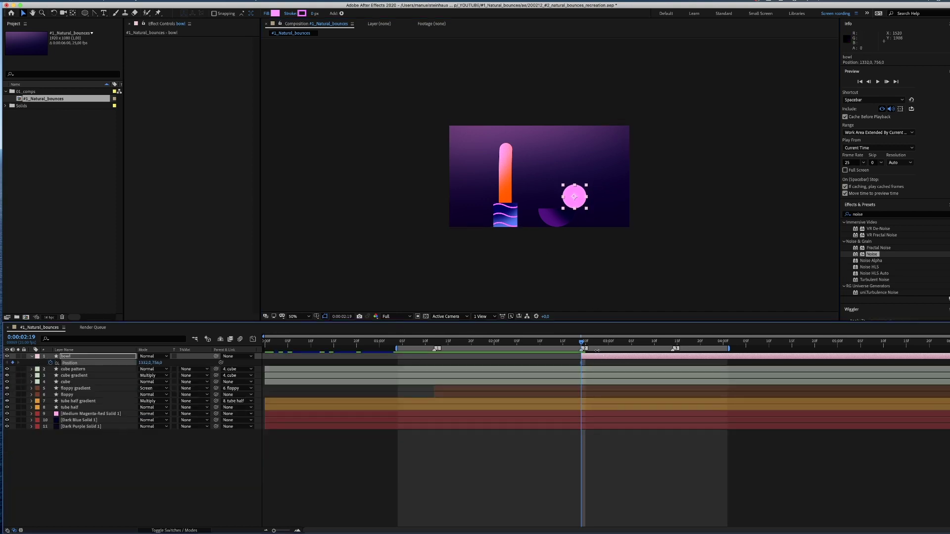
pyautogui.moveTo(587, 345)
pyautogui.mouseDown()
pyautogui.moveTo(600, 346)
pyautogui.moveTo(585, 364)
pyautogui.moveTo(600, 363)
pyautogui.moveTo(581, 343)
pyautogui.mouseUp()
pyautogui.press(',')
pyautogui.press('.')
pyautogui.press('.')
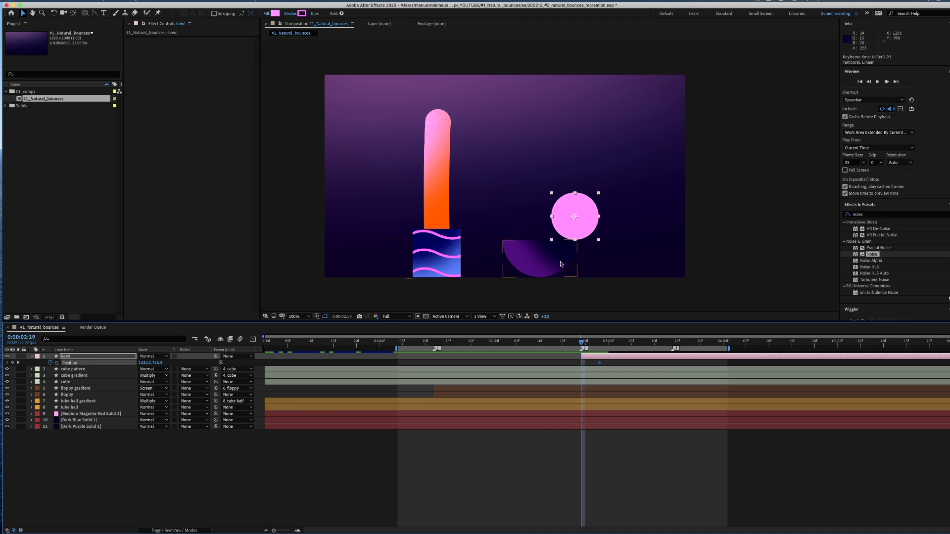
pyautogui.moveTo(580, 213); pyautogui.dragTo(568, 53)
# Keyframe the ball on the ground right of the half tube at 0:00:03:02, with an arched motion path leading there
pyautogui.click(616, 341)
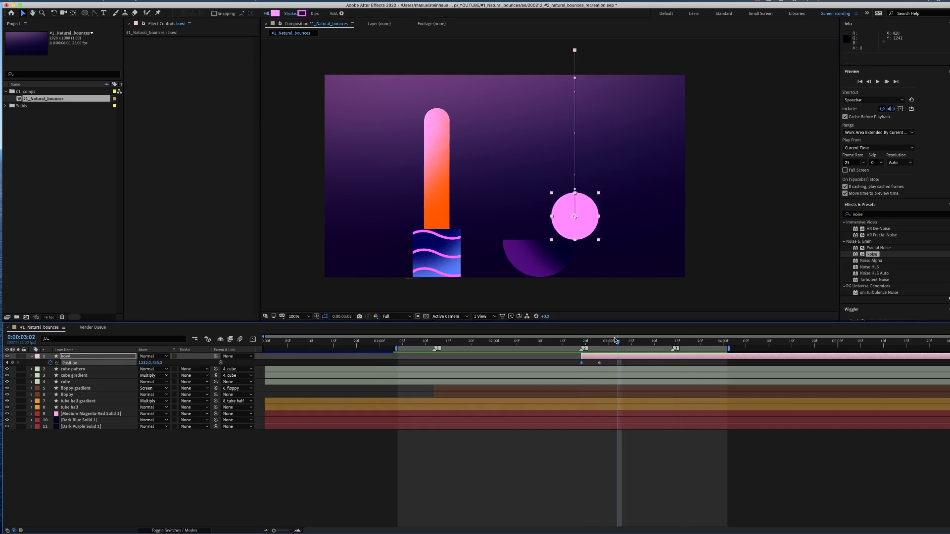
pyautogui.moveTo(574, 217); pyautogui.dragTo(628, 172)
pyautogui.press('g')
pyautogui.keyDown('alt'); pyautogui.click(574, 217); pyautogui.keyUp('alt')
pyautogui.press('v')
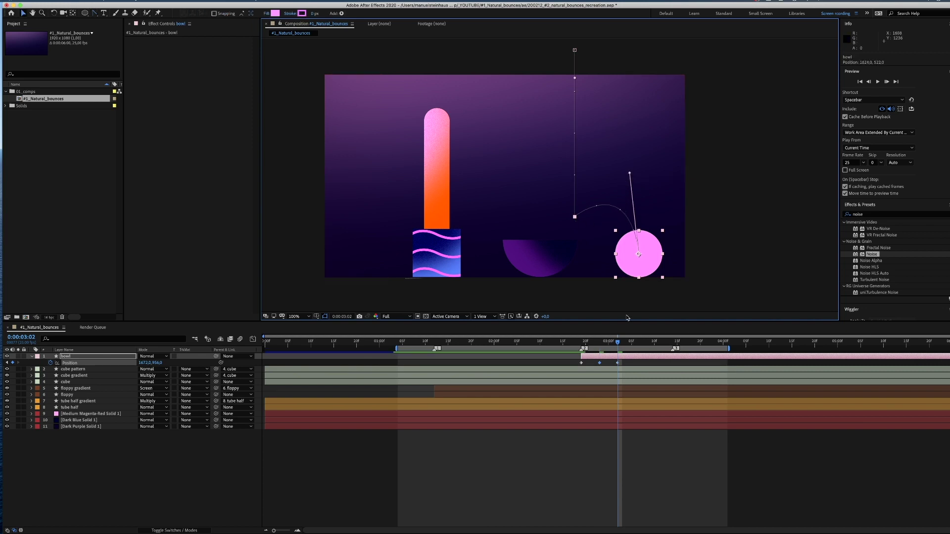
# Keyframe the ball's next bounce at the frame's right edge at 0:00:03:07, position 1792, 764, and reshape the motion path at the ground contact
pyautogui.moveTo(615, 342); pyautogui.dragTo(640, 342)
pyautogui.moveTo(640, 254); pyautogui.dragTo(665, 207)
pyautogui.moveTo(651, 247); pyautogui.dragTo(651, 232)
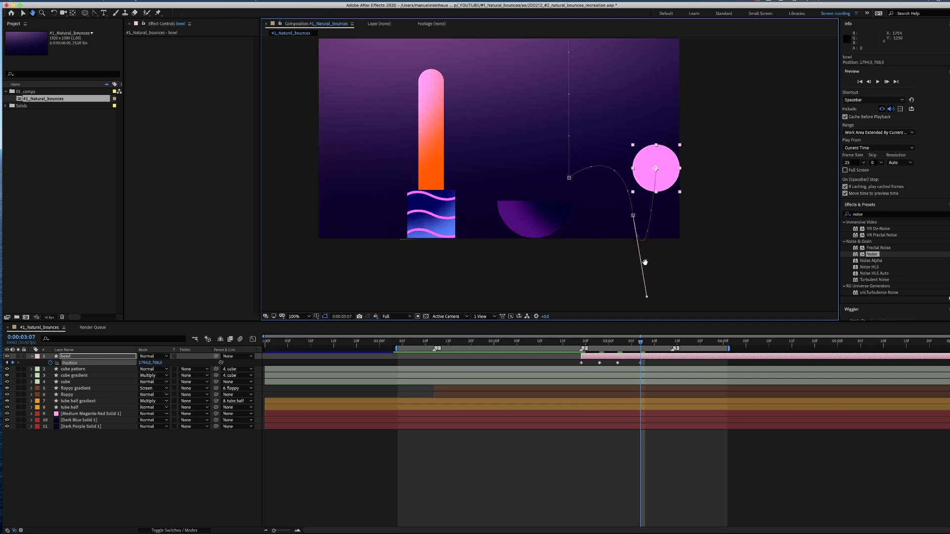
pyautogui.moveTo(644, 262); pyautogui.dragTo(642, 160)
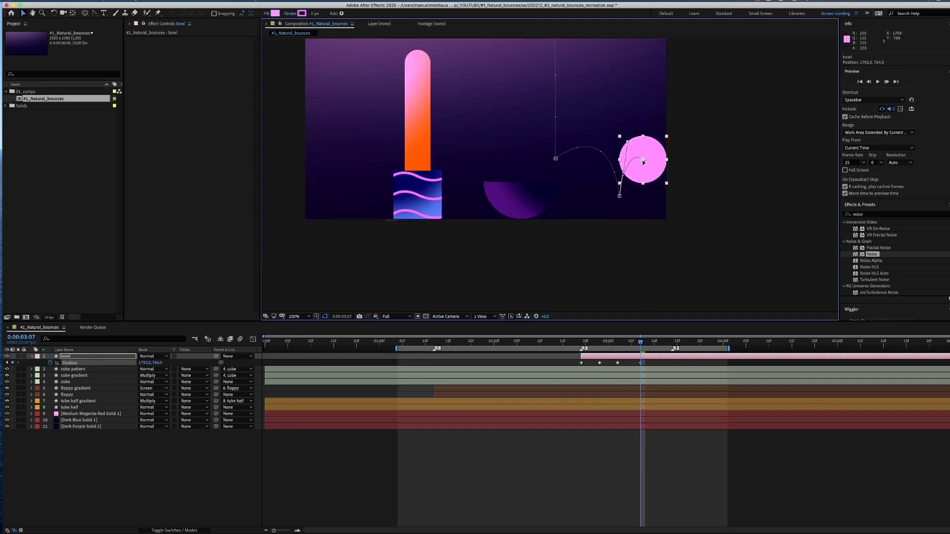
pyautogui.click(619, 196)
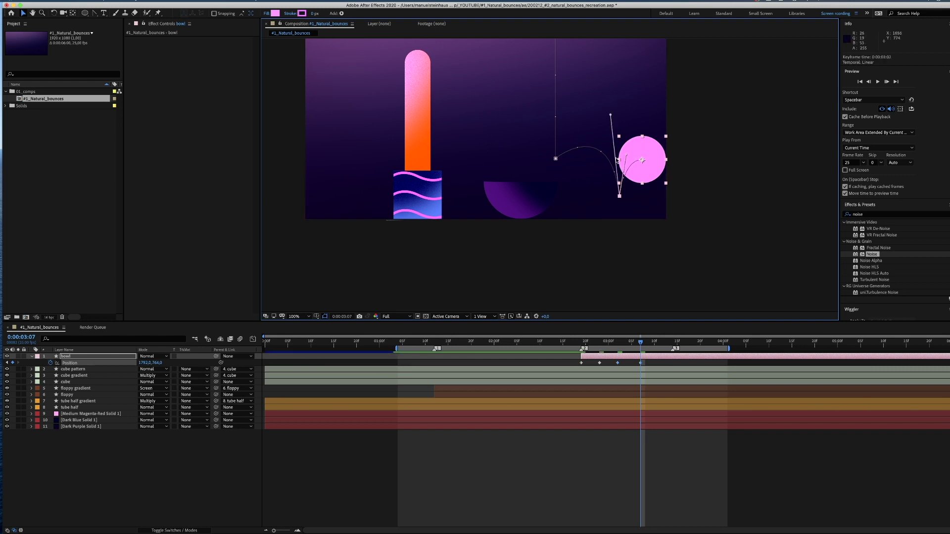
pyautogui.moveTo(610, 116); pyautogui.dragTo(604, 107)
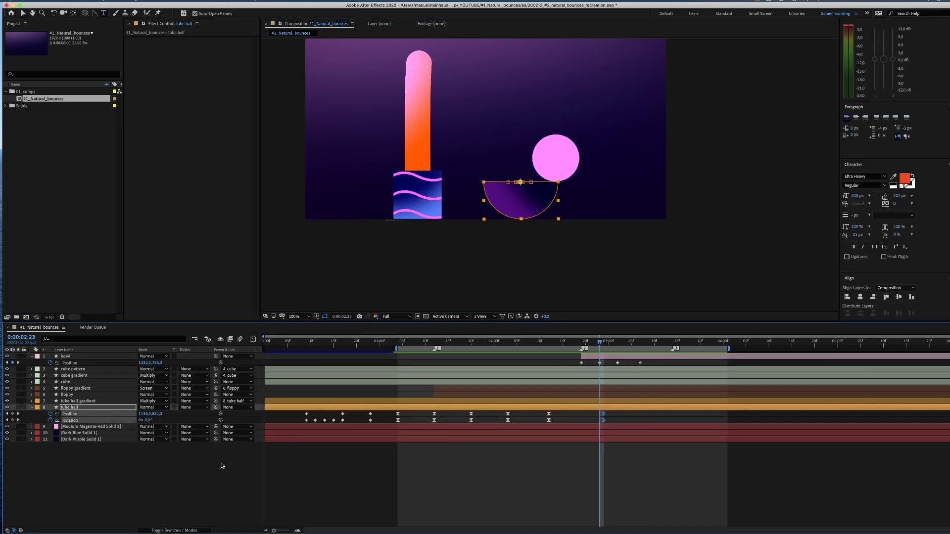
# Delete the tube half's surplus position and rotation keyframes just after 0:00:02:23
pyautogui.press('v')
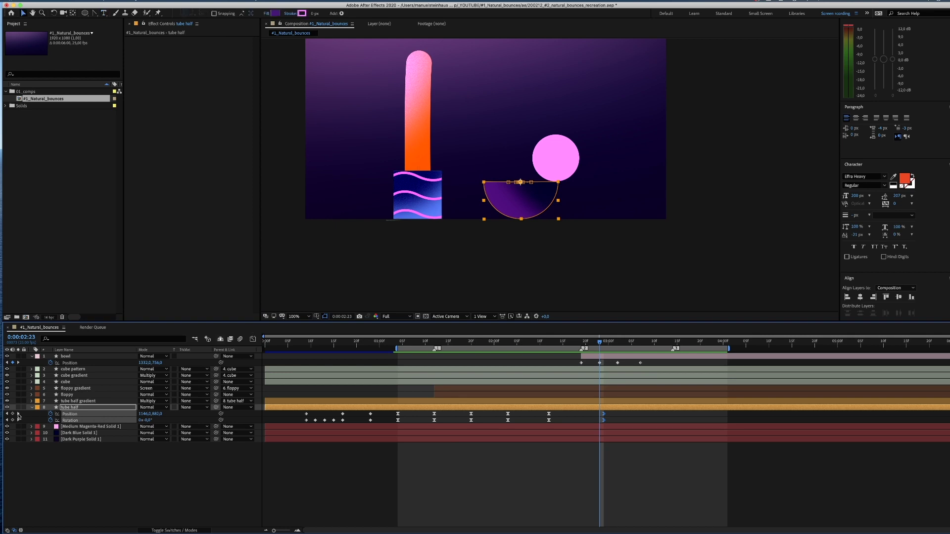
pyautogui.moveTo(609, 411); pyautogui.dragTo(602, 423)
pyautogui.press('Delete')
# Roll the tube half against the cube at 0:00:03:02 with position 923, 882 and rotation 63°, and play back the animation
pyautogui.moveTo(598, 346); pyautogui.dragTo(616, 343)
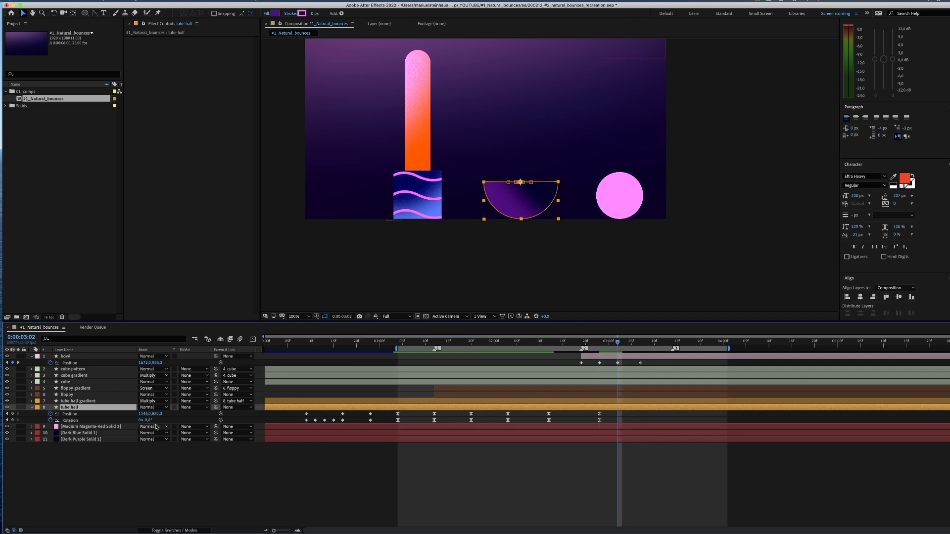
pyautogui.moveTo(148, 421); pyautogui.dragTo(71, 426)
pyautogui.moveTo(578, 341); pyautogui.dragTo(619, 345)
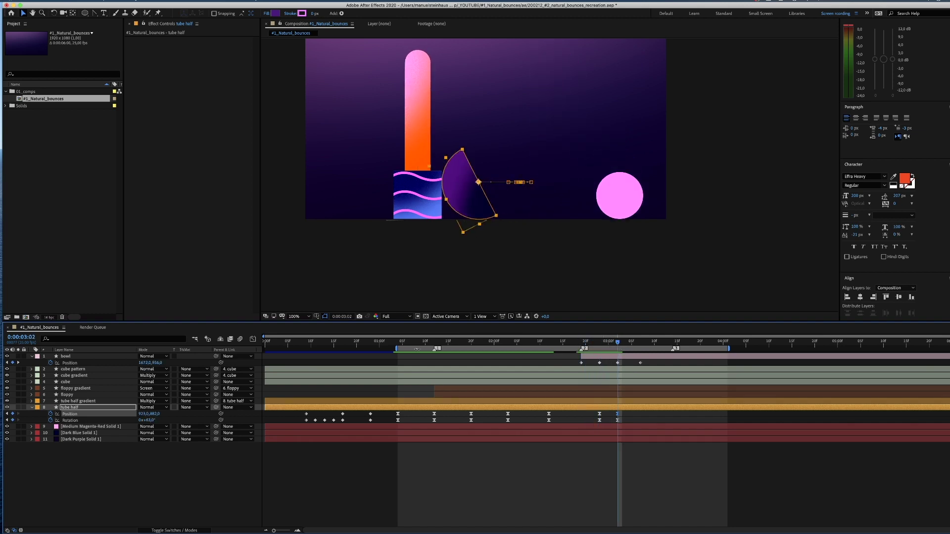
pyautogui.click(398, 343)
pyautogui.press('space')
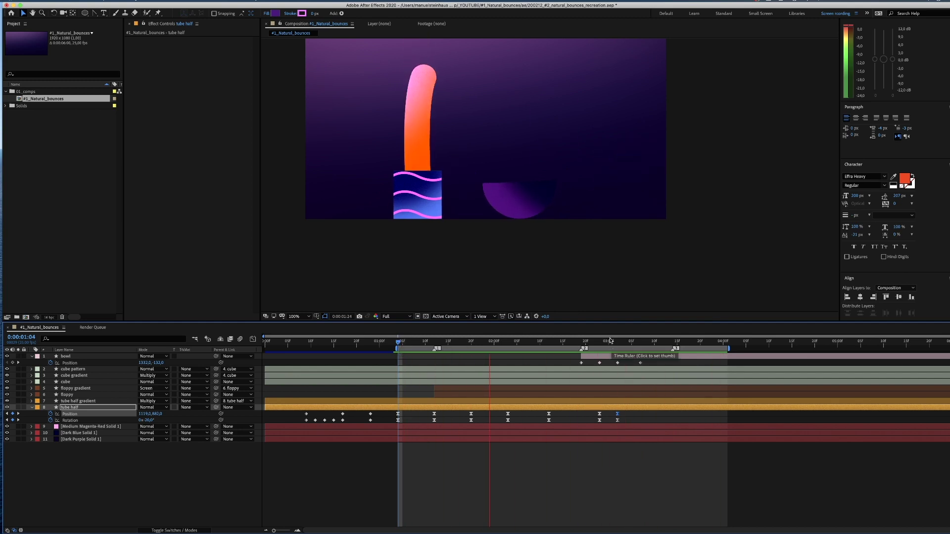
# Add position and rotation keyframes to the cube layer at 0:00:03:07
pyautogui.moveTo(611, 342); pyautogui.dragTo(642, 343)
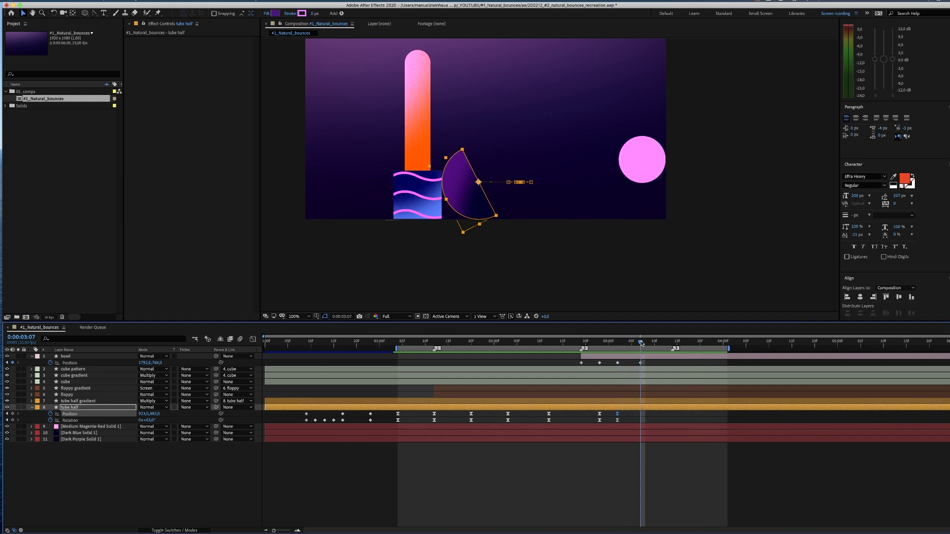
pyautogui.click(71, 402)
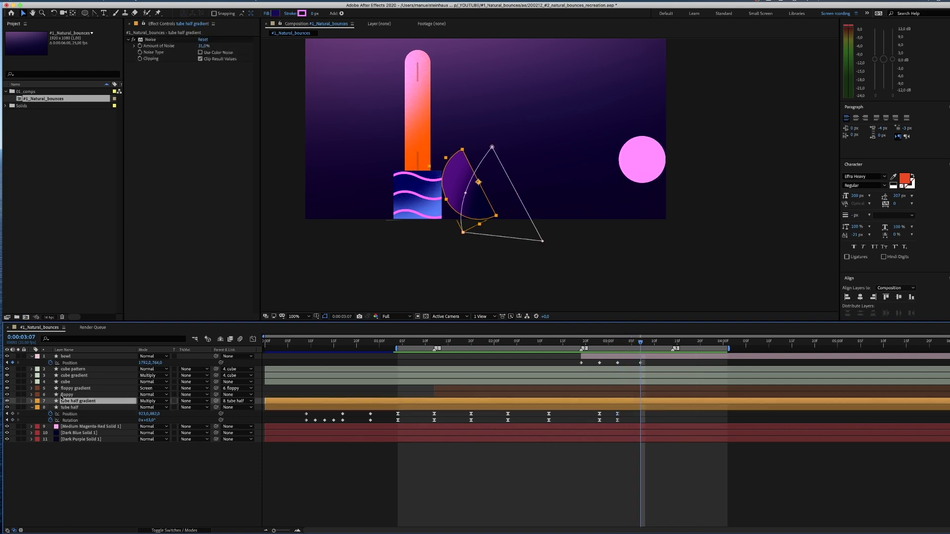
pyautogui.click(75, 382)
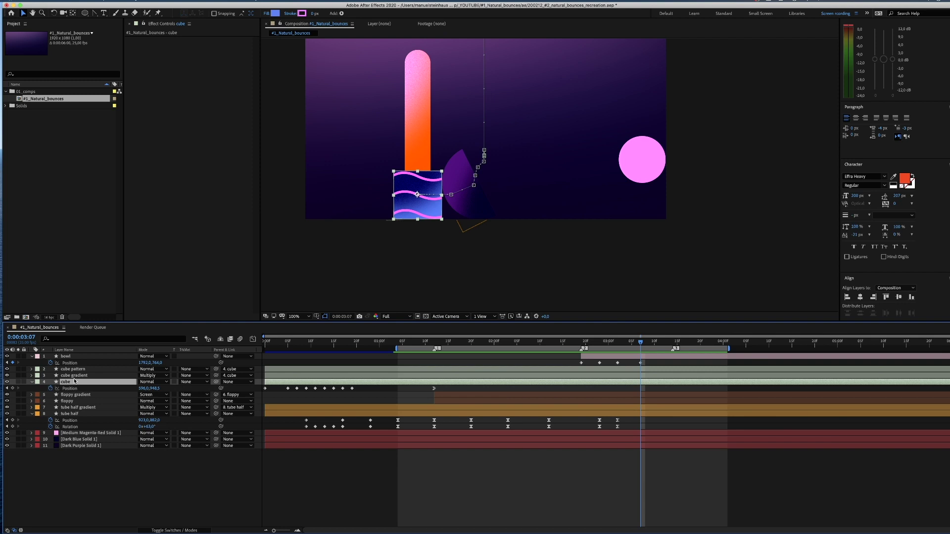
pyautogui.press('u')
pyautogui.click(13, 388)
pyautogui.click(13, 395)
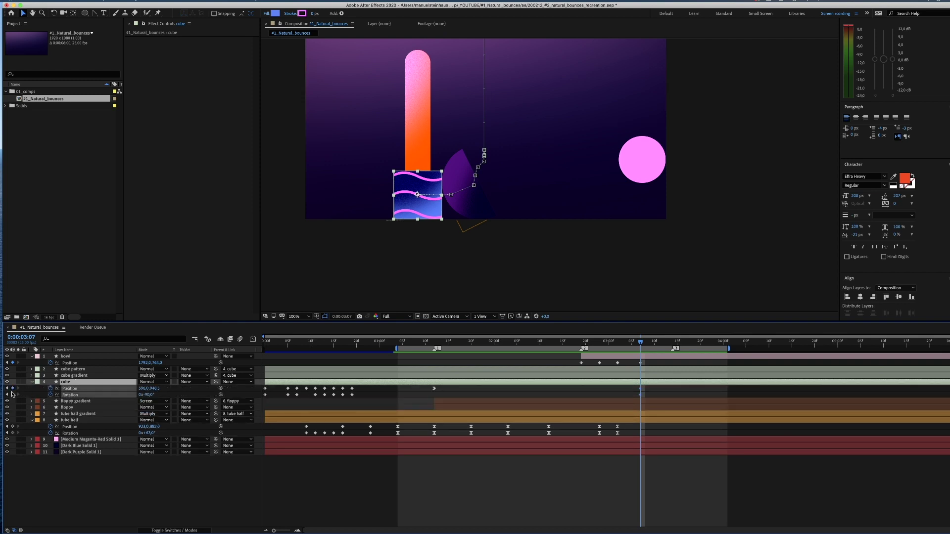
# Slide the cube straight left to position 524, 948.5 at 0:00:03:15
pyautogui.moveTo(642, 343); pyautogui.dragTo(675, 340)
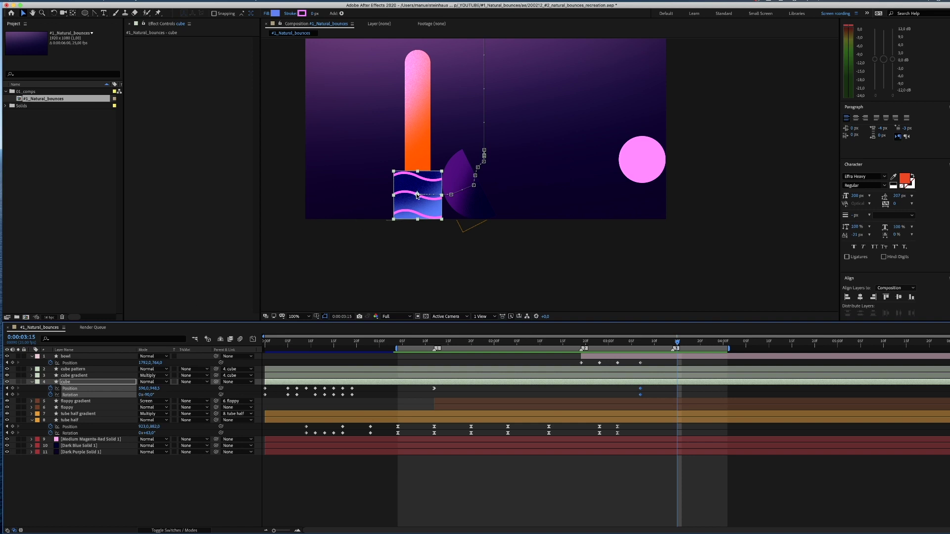
pyautogui.moveTo(417, 195); pyautogui.dragTo(404, 199)
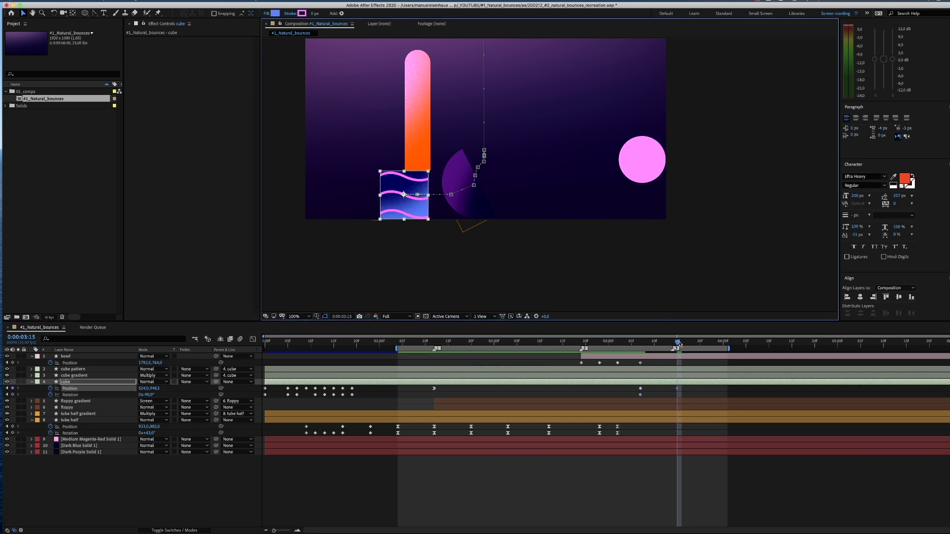
# Parent the floppy layer to the cube at 0:00:03:07 and scrub ahead to check that they move together
pyautogui.moveTo(679, 343); pyautogui.dragTo(640, 341)
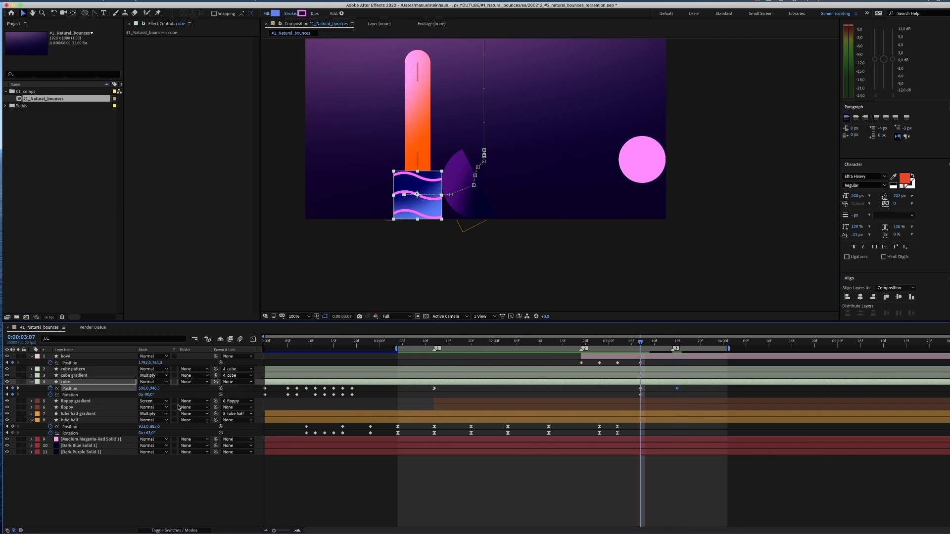
pyautogui.click(65, 408)
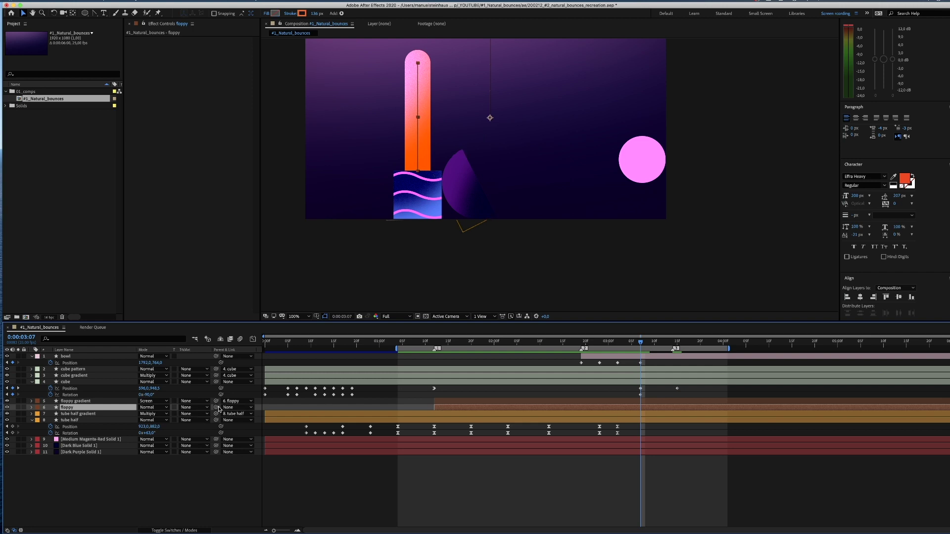
pyautogui.moveTo(216, 407); pyautogui.dragTo(65, 382)
pyautogui.moveTo(648, 345)
pyautogui.mouseDown()
pyautogui.moveTo(675, 342)
pyautogui.moveTo(641, 355)
pyautogui.moveTo(674, 355)
pyautogui.moveTo(650, 355)
pyautogui.mouseUp()
# Apply Easy Ease In to the cube's last position keyframe, reshape the speed curve to peak at the slide's start, and preview it
pyautogui.click(677, 389)
pyautogui.rightClick(677, 389)
pyautogui.moveTo(712, 476)
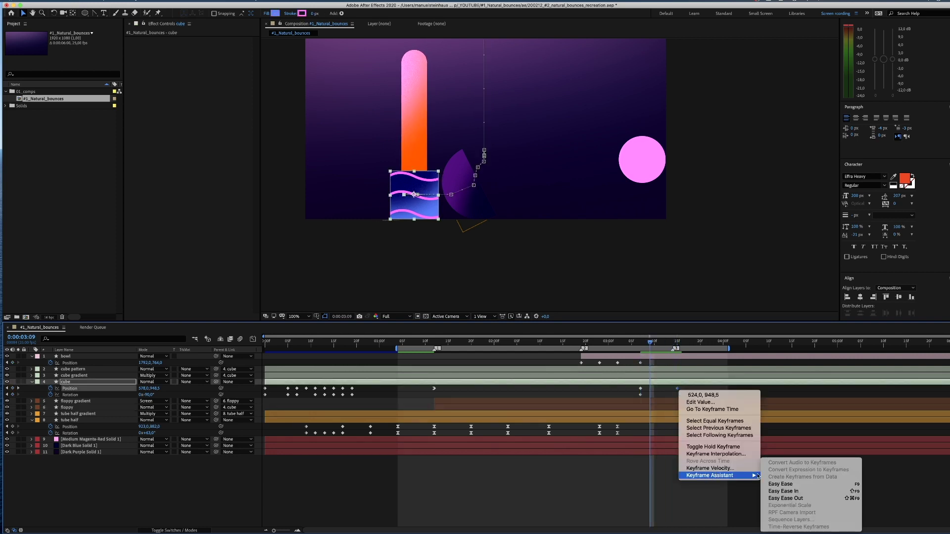
pyautogui.click(797, 491)
pyautogui.click(253, 340)
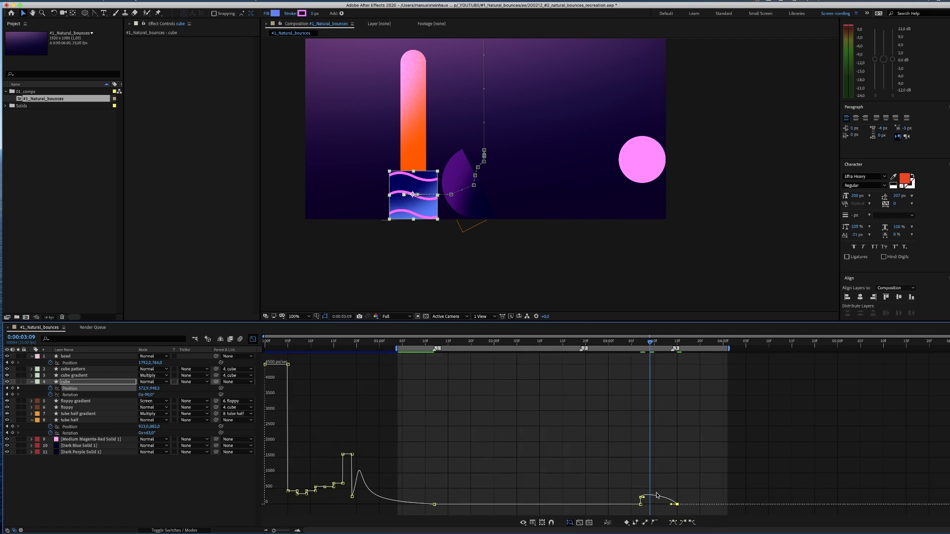
pyautogui.moveTo(671, 505); pyautogui.dragTo(642, 498)
pyautogui.click(599, 342)
pyautogui.press('space')
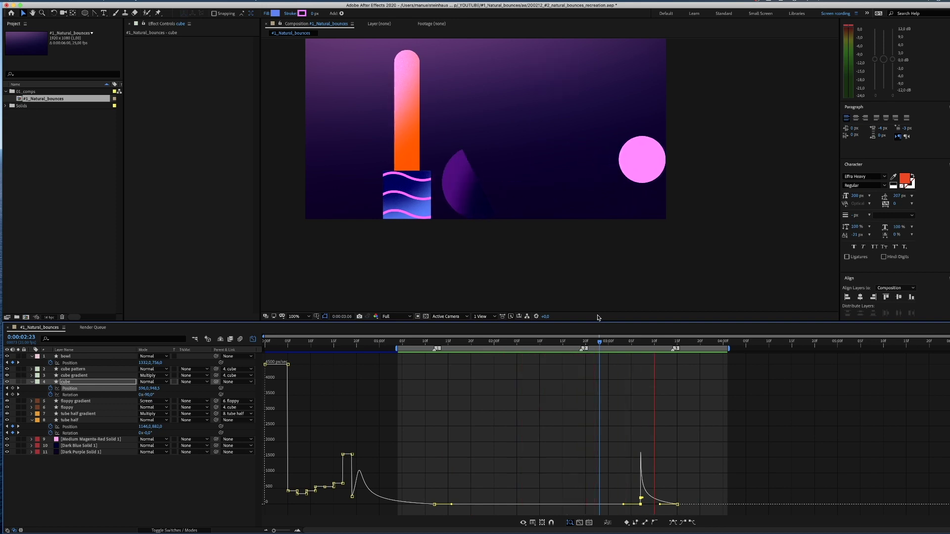
# Return to the keyframe view and shift the cube's slide keyframes earlier so the slide starts at 0:00:03:02
pyautogui.click(252, 339)
pyautogui.moveTo(610, 342); pyautogui.dragTo(618, 342)
pyautogui.moveTo(690, 386); pyautogui.dragTo(618, 394)
# Keyframe the tube half touching the shifted cube at 0:00:03:10, with position 852, 882 and rotation 48°
pyautogui.moveTo(620, 342); pyautogui.dragTo(650, 345)
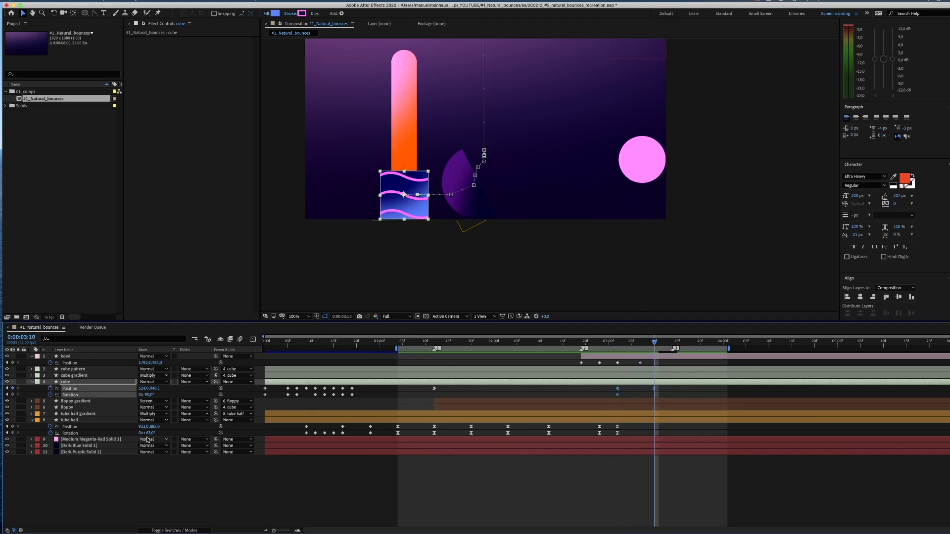
pyautogui.moveTo(145, 434); pyautogui.dragTo(121, 432)
pyautogui.press('F2')
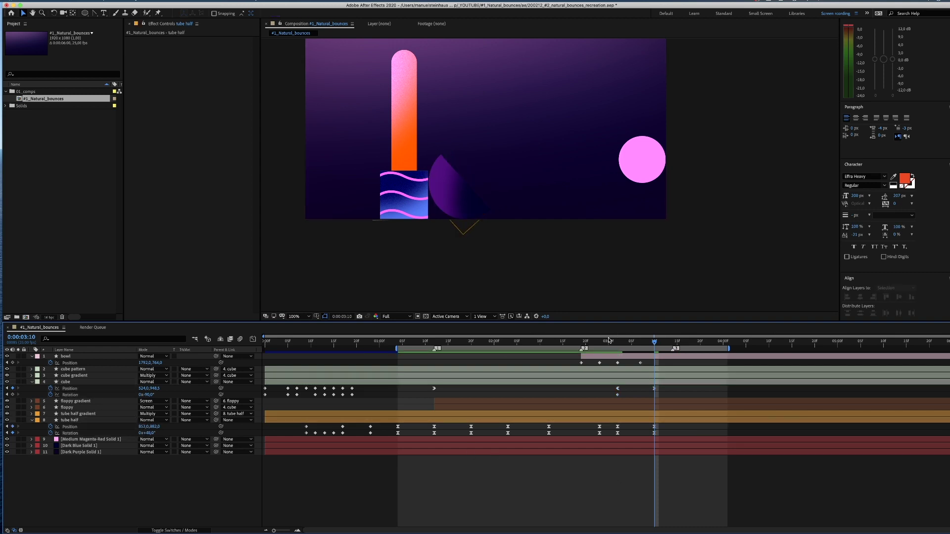
# Nudge the tube half about 12 px left at 0:00:03:05 to close its gap to the cube, and advance to 0:00:03:07
pyautogui.click(619, 343)
pyautogui.moveTo(618, 343); pyautogui.dragTo(626, 341)
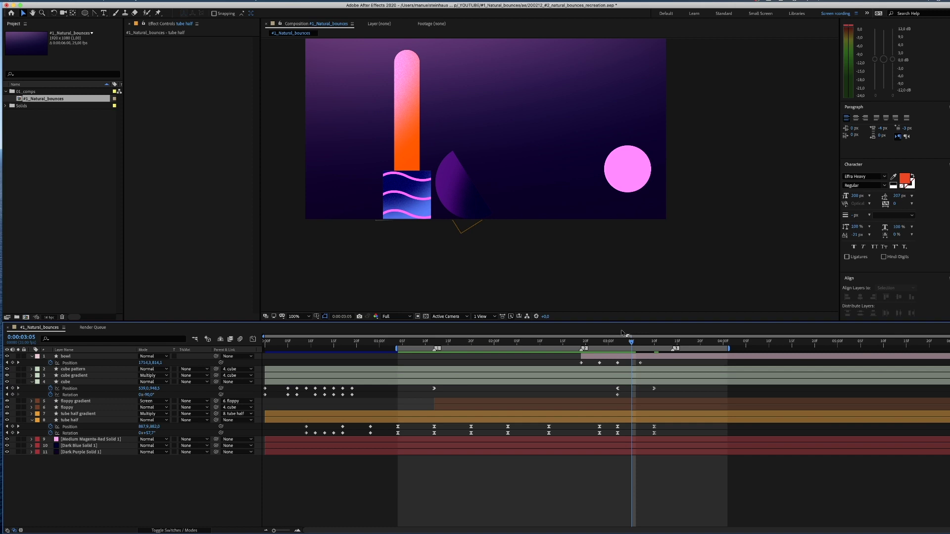
pyautogui.click(74, 421)
pyautogui.hotkey('shift', 'Left')
pyautogui.press('Left')
pyautogui.press('Left')
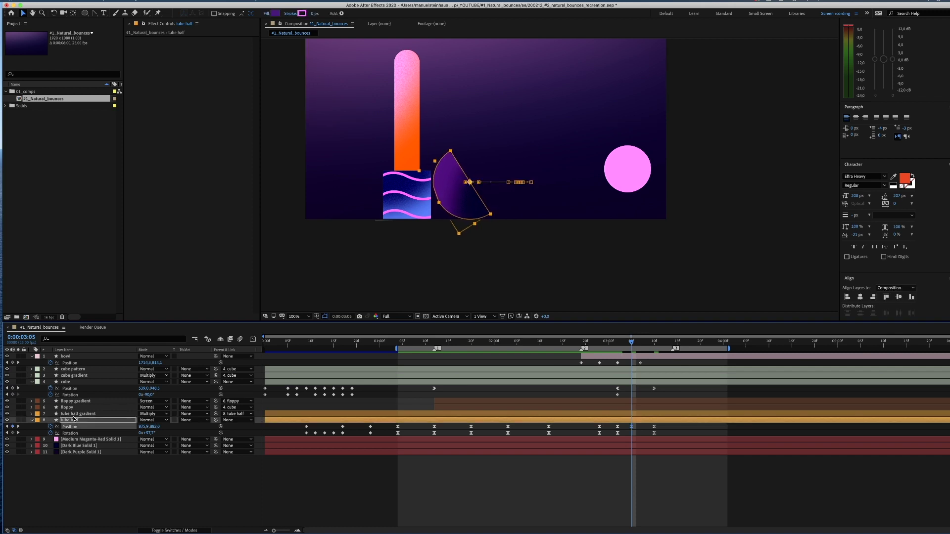
pyautogui.press('pagedown')
pyautogui.press('pagedown')
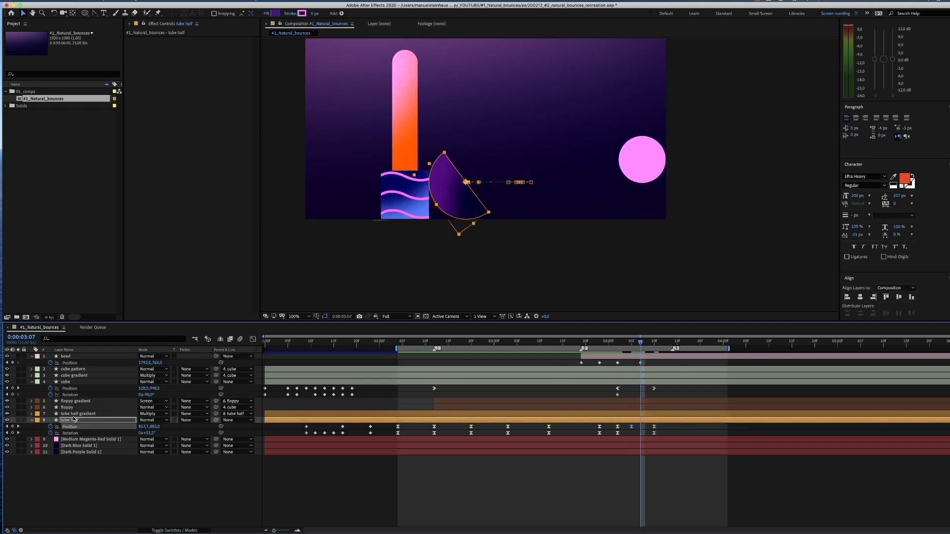
# Check the tube half against the sliding cube up to 0:00:03:10 and preview the animation from 0:00:01:19
pyautogui.press('pagedown')
pyautogui.press('pagedown')
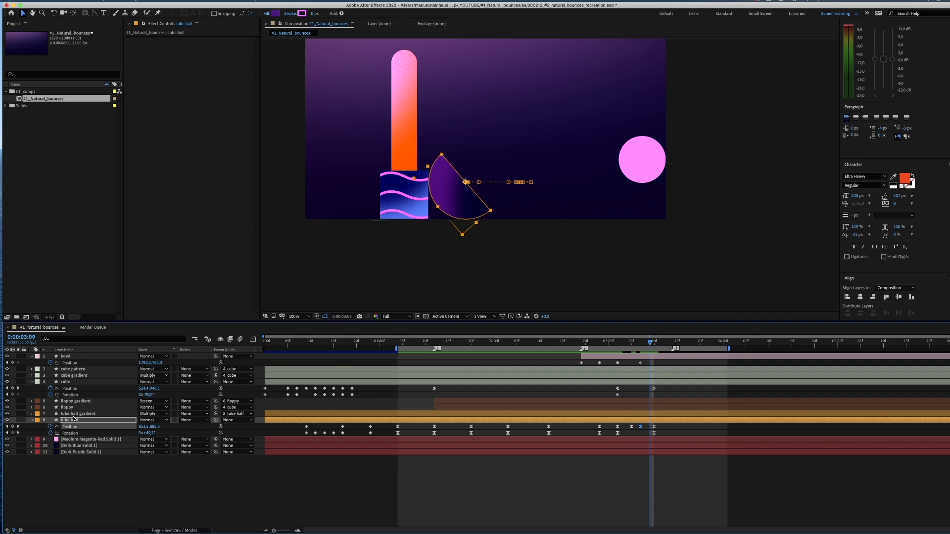
pyautogui.press('pagedown')
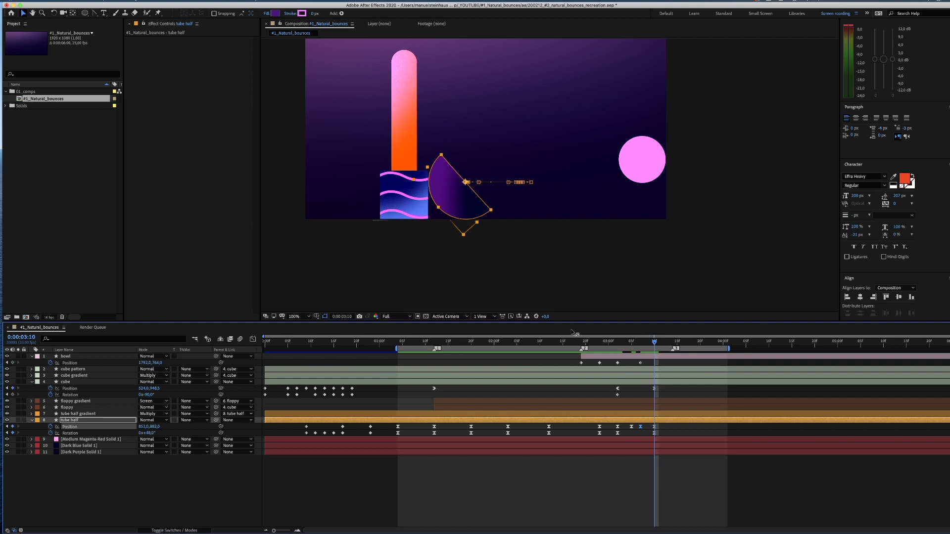
pyautogui.moveTo(562, 345); pyautogui.dragTo(466, 344)
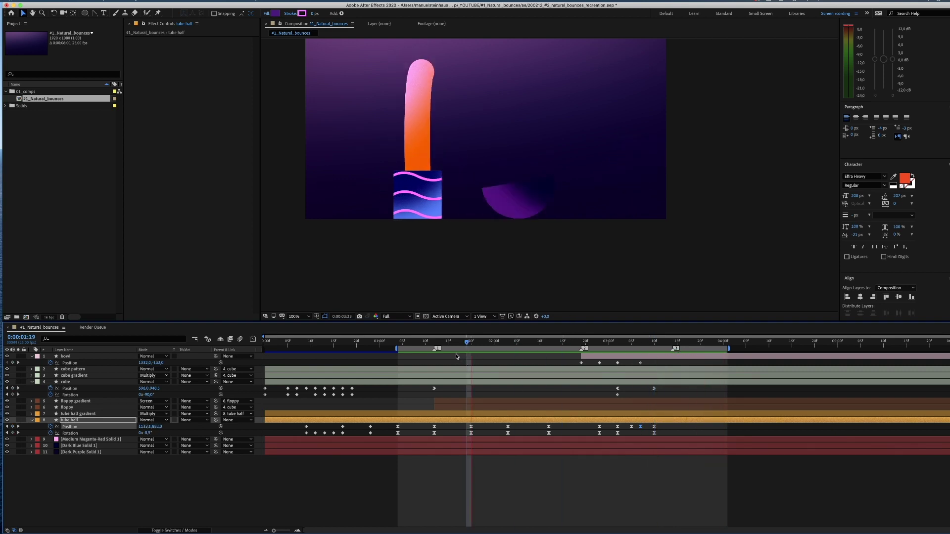
pyautogui.press('space')
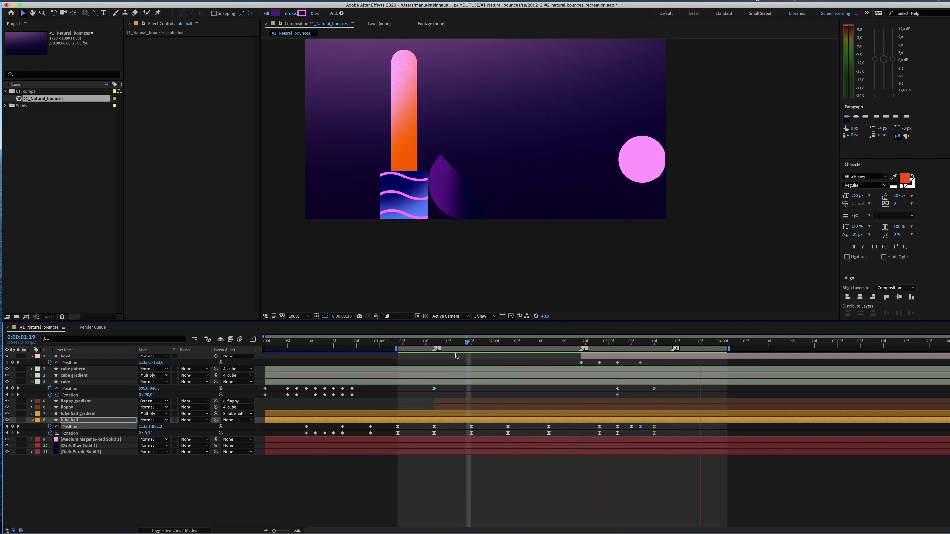
# Reveal the floppy bar's keyframes, add a Path keyframe at 0:00:03:02 and delete the Path keyframe just after it
pyautogui.click(67, 408)
pyautogui.press('u')
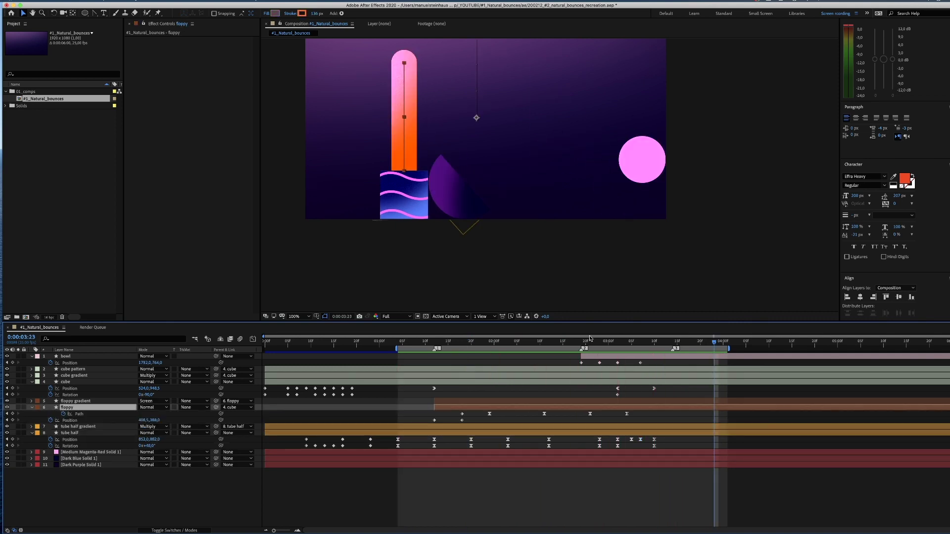
pyautogui.click(618, 344)
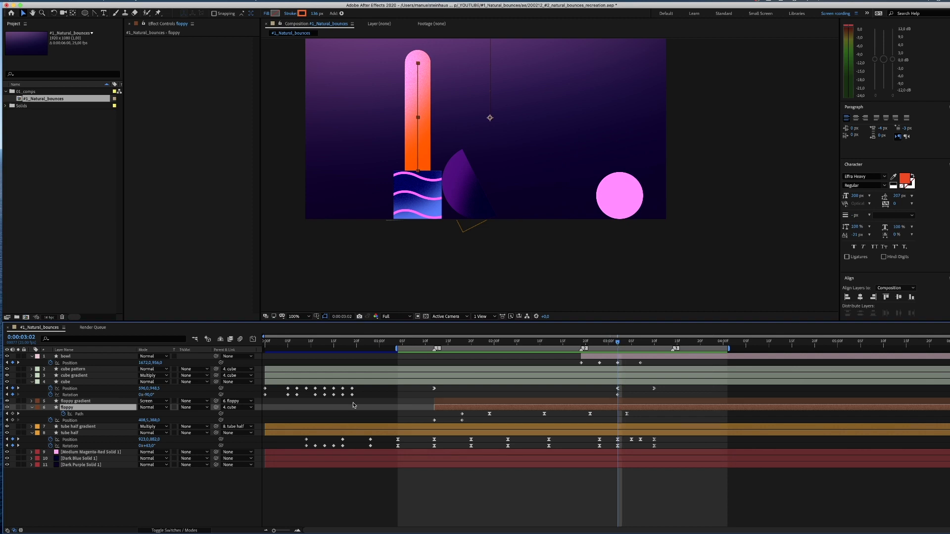
pyautogui.click(12, 415)
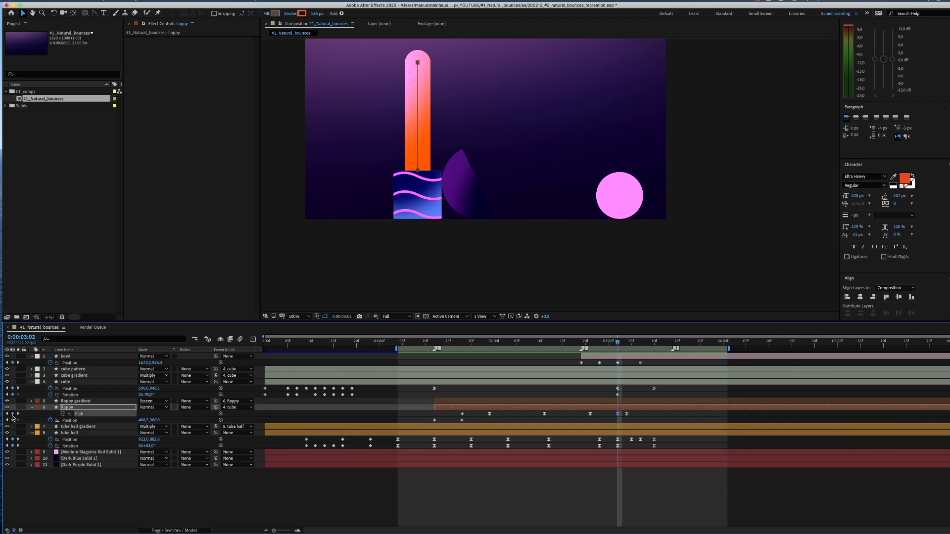
pyautogui.moveTo(633, 415); pyautogui.dragTo(625, 412)
pyautogui.press('Delete')
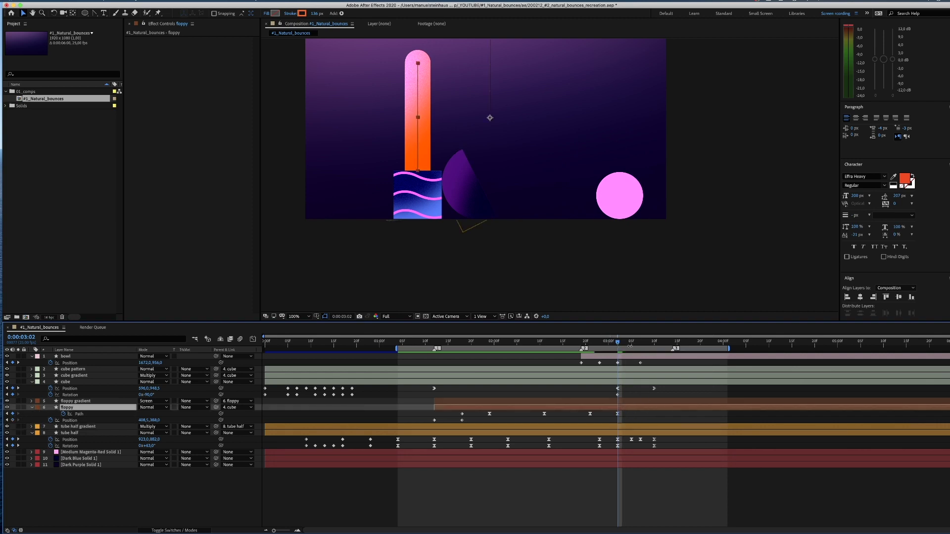
# Keyframe the floppy bar's path at 0:00:03:07 so its tip bends clearly to the right
pyautogui.moveTo(617, 345); pyautogui.dragTo(639, 344)
pyautogui.click(77, 414)
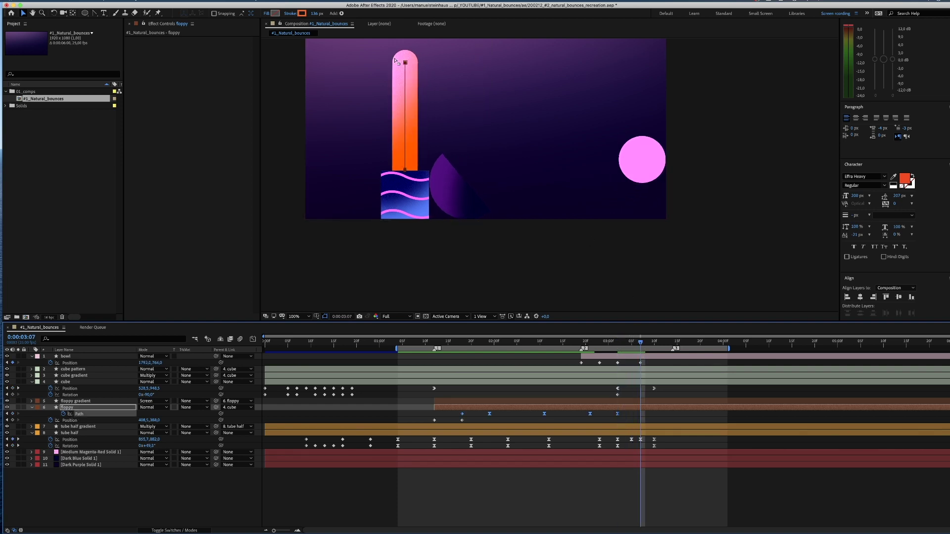
pyautogui.moveTo(388, 54); pyautogui.dragTo(401, 110)
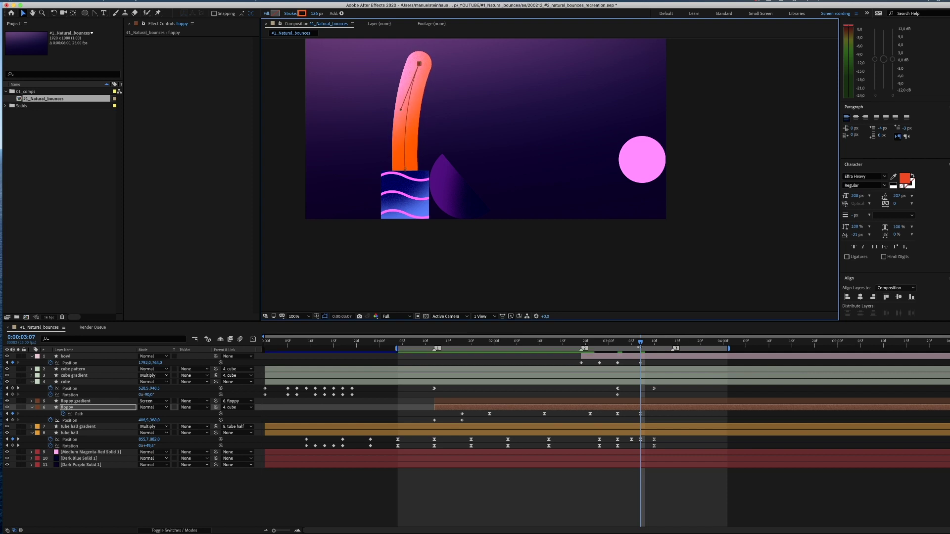
# Keyframe the floppy bar's path at 0:00:03:14 with the tip swung to the left and the curve handle bowed right
pyautogui.moveTo(582, 344); pyautogui.dragTo(673, 342)
pyautogui.moveTo(418, 63); pyautogui.dragTo(403, 65)
pyautogui.moveTo(384, 109); pyautogui.dragTo(408, 112)
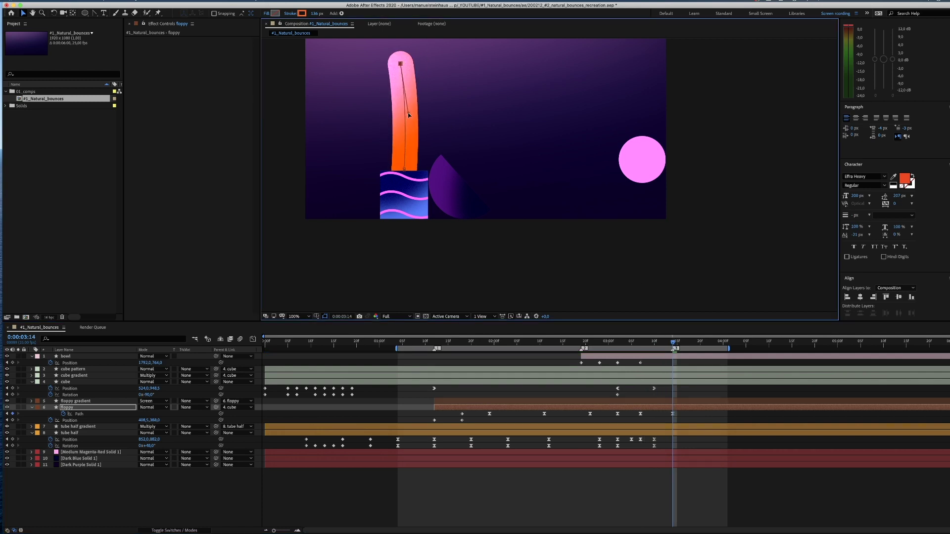
pyautogui.moveTo(400, 64); pyautogui.dragTo(398, 63)
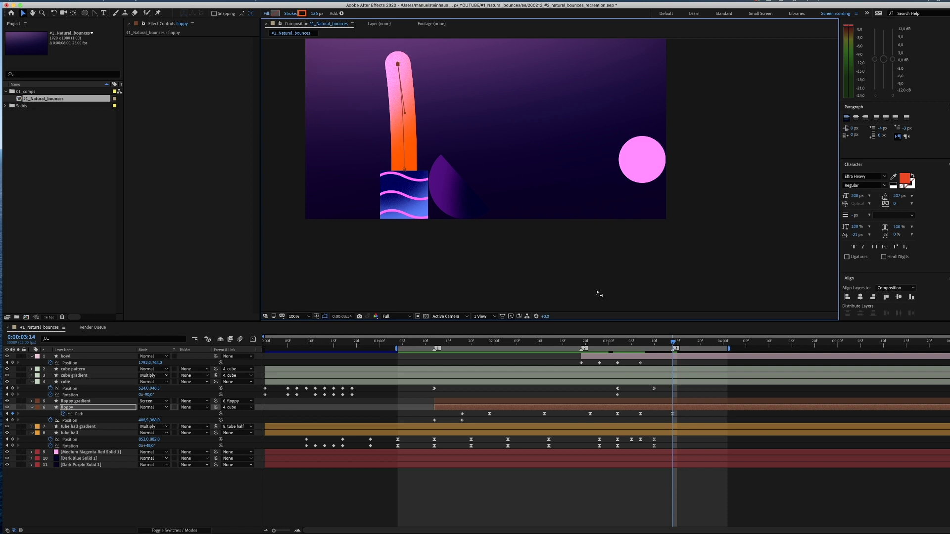
# Keyframe the floppy bar's path at 0:00:03:24 with its tip bent slightly to the right
pyautogui.click(676, 342)
pyautogui.moveTo(695, 342); pyautogui.dragTo(718, 342)
pyautogui.moveTo(398, 64); pyautogui.dragTo(408, 63)
pyautogui.moveTo(406, 113); pyautogui.dragTo(400, 112)
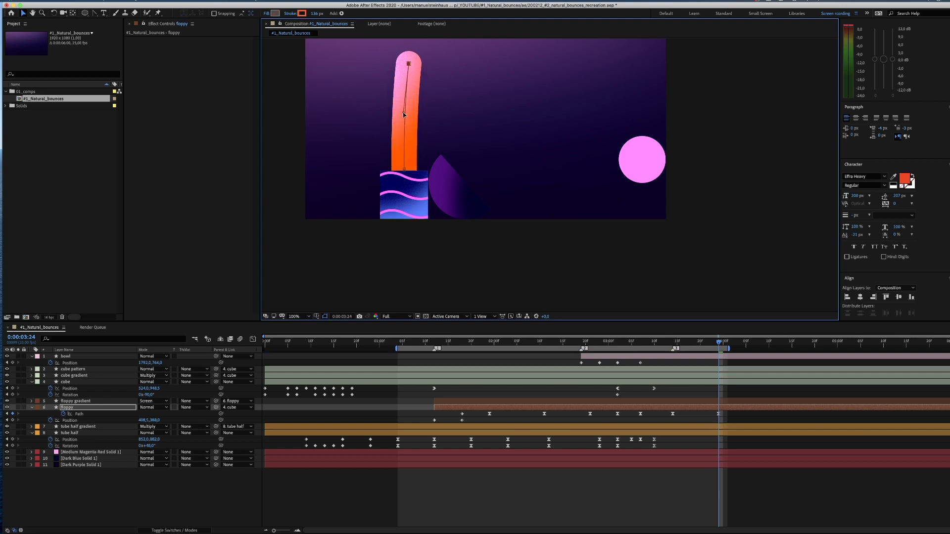
# Set the work area to run from the start to 0:00:05:00 and preview the full animation
pyautogui.moveTo(730, 347); pyautogui.dragTo(838, 348)
pyautogui.press('Home')
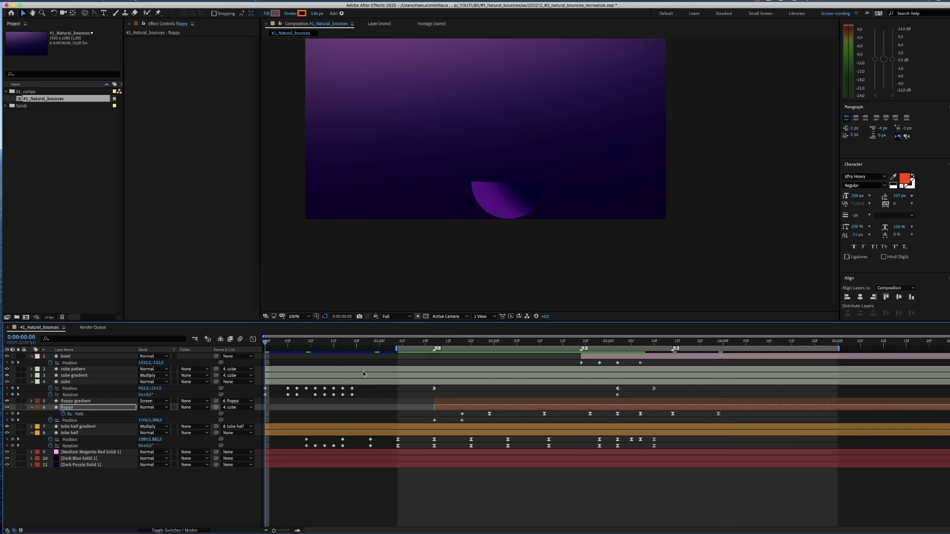
pyautogui.moveTo(395, 349); pyautogui.dragTo(265, 348)
pyautogui.moveTo(442, 148); pyautogui.dragTo(457, 205)
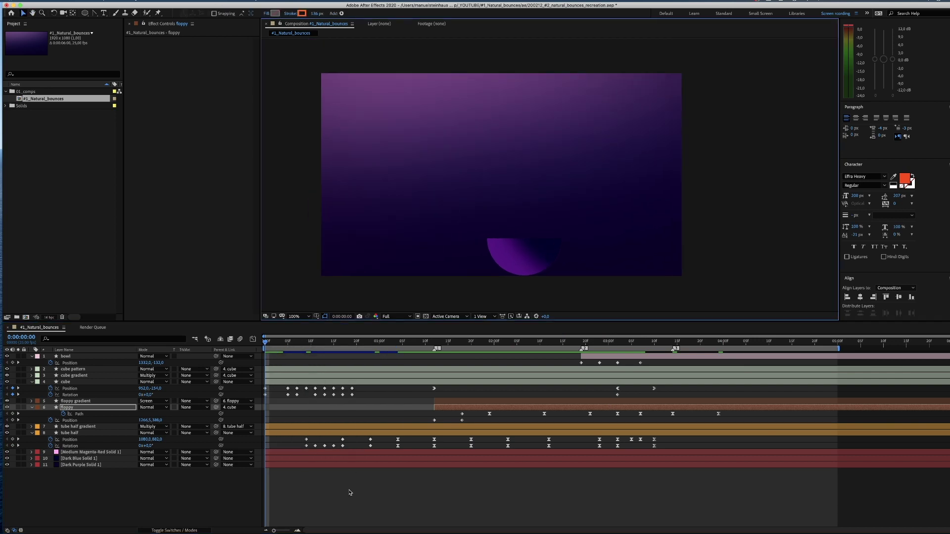
pyautogui.press('space')
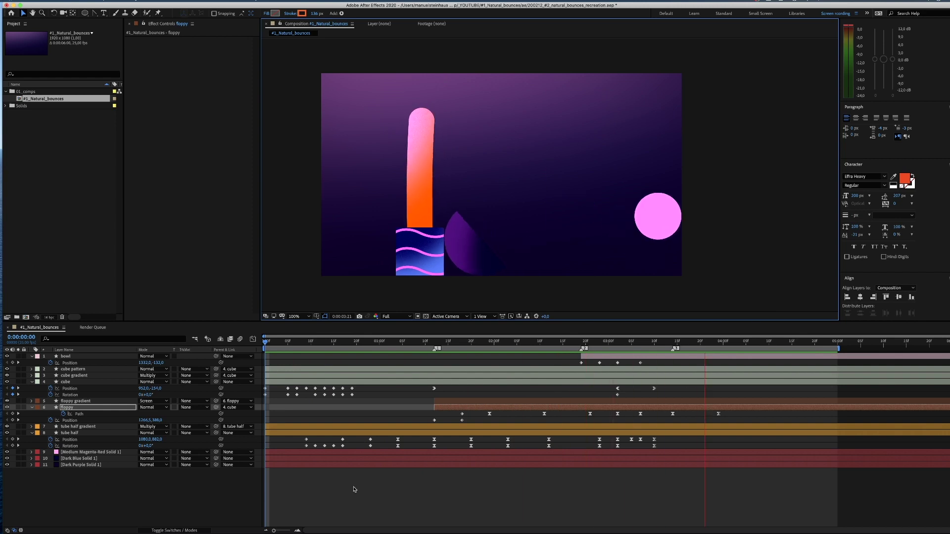
# Keyframe the floppy bar's path at 0:00:04:06 with its tip leaning slightly to the left
pyautogui.moveTo(703, 343); pyautogui.dragTo(751, 343)
pyautogui.moveTo(418, 174); pyautogui.dragTo(422, 168)
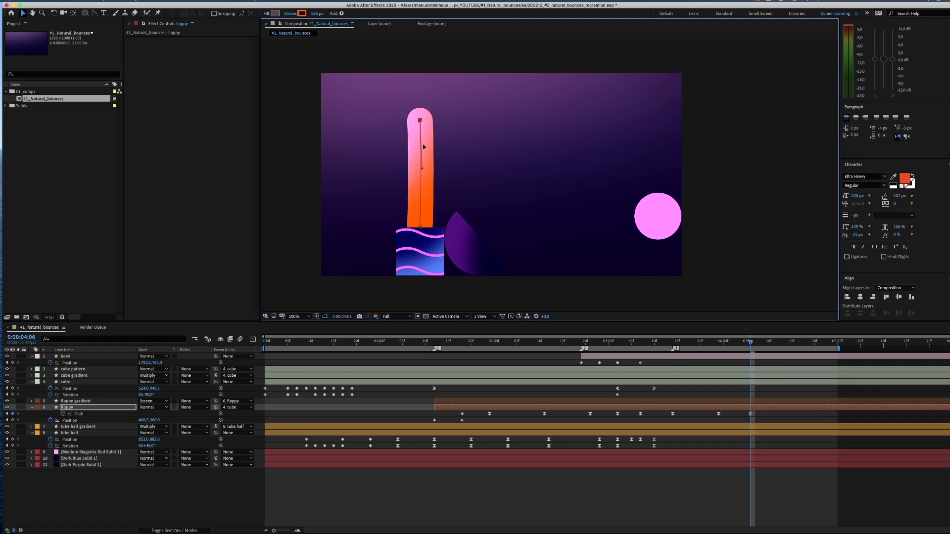
pyautogui.press('Left')
pyautogui.press('Left')
pyautogui.press('Left')
pyautogui.press('Left')
pyautogui.press('Left')
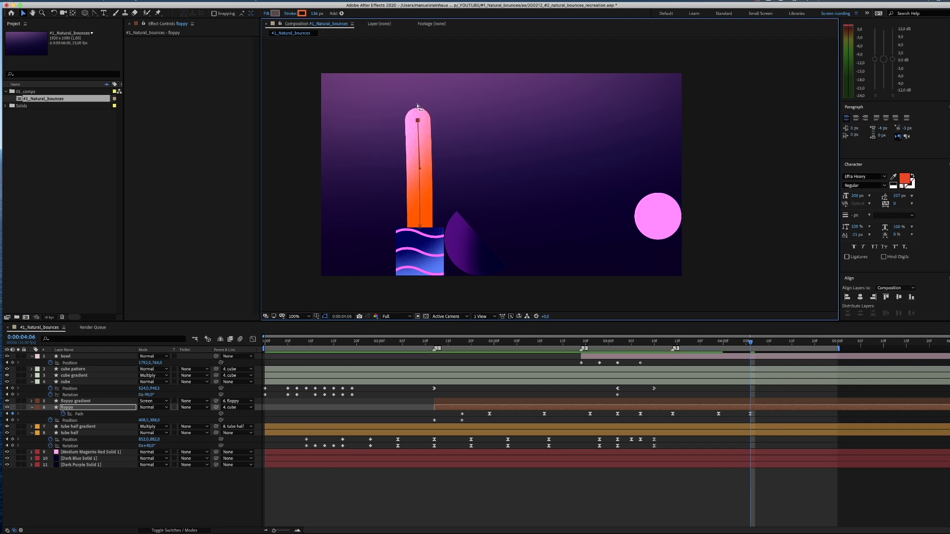
# Copy the floppy bar's straight Path keyframe from 0:00:03:02 to 0:00:04:10
pyautogui.moveTo(750, 341); pyautogui.dragTo(759, 342)
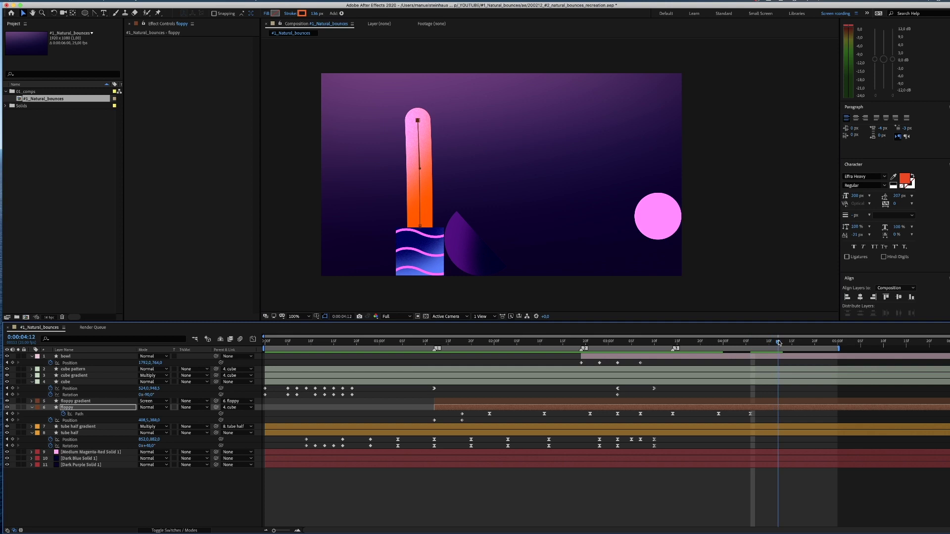
pyautogui.click(617, 413)
pyautogui.press('super+c')
pyautogui.press('super+v')
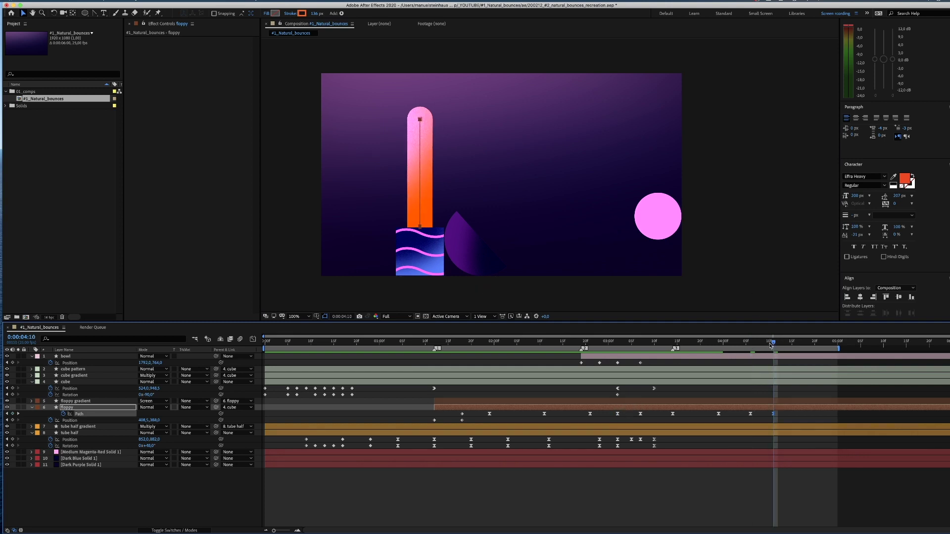
# Raise the floppy bar's tip slightly at 0:00:01:24 and preview the full animation from the start
pyautogui.moveTo(771, 344); pyautogui.dragTo(755, 343)
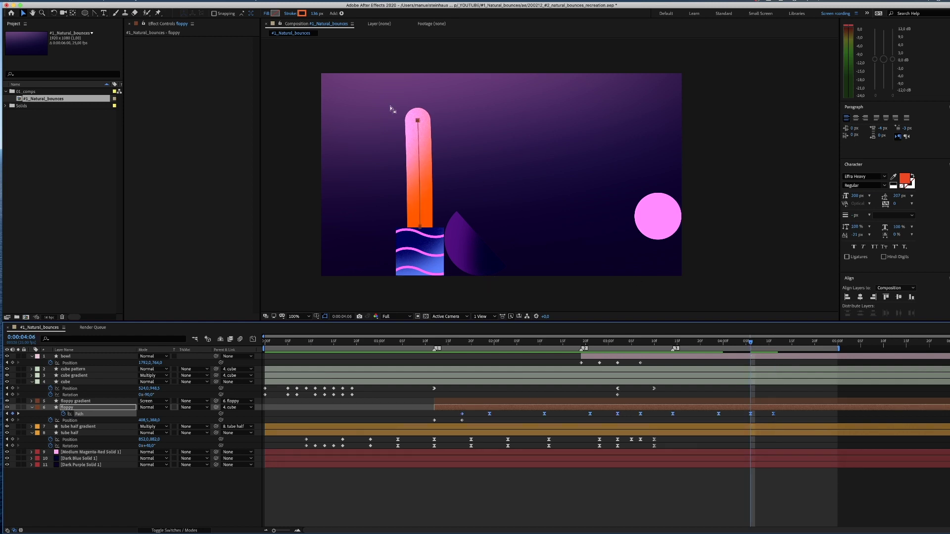
pyautogui.moveTo(601, 344); pyautogui.dragTo(480, 344)
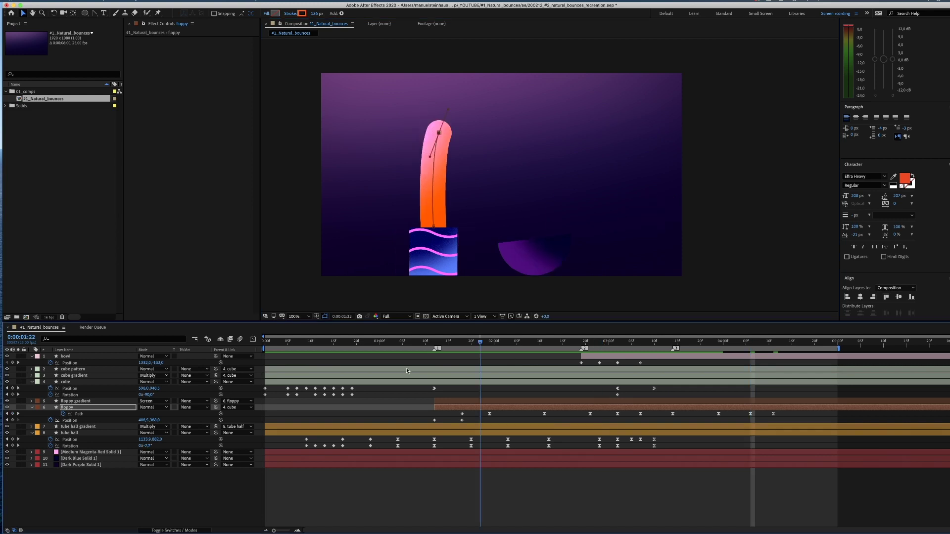
pyautogui.press('space')
pyautogui.click(600, 344)
pyautogui.moveTo(601, 345); pyautogui.dragTo(489, 345)
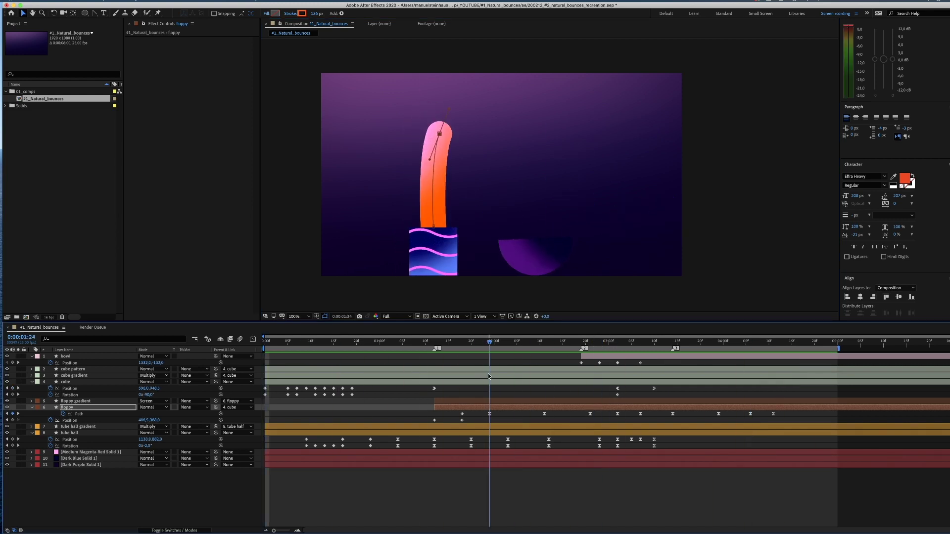
pyautogui.moveTo(440, 133); pyautogui.dragTo(441, 128)
pyautogui.press('space')
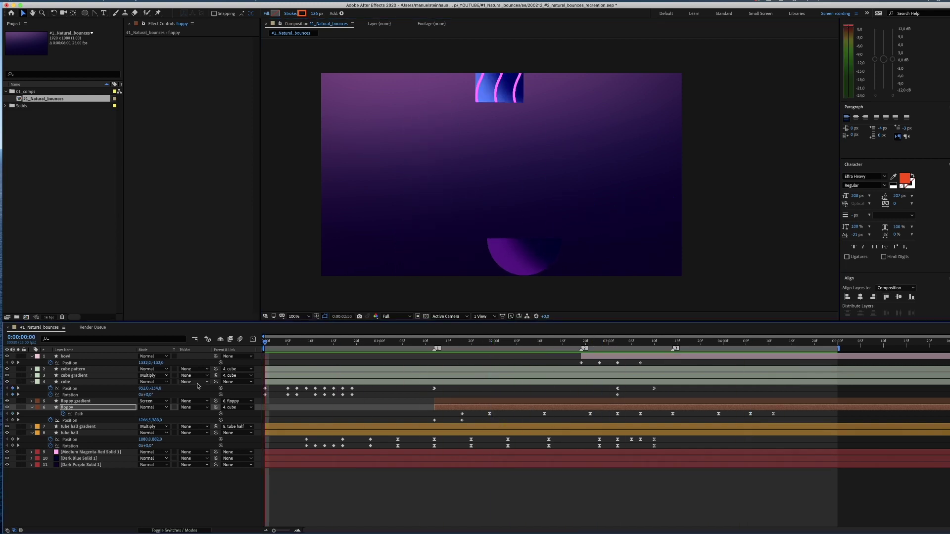
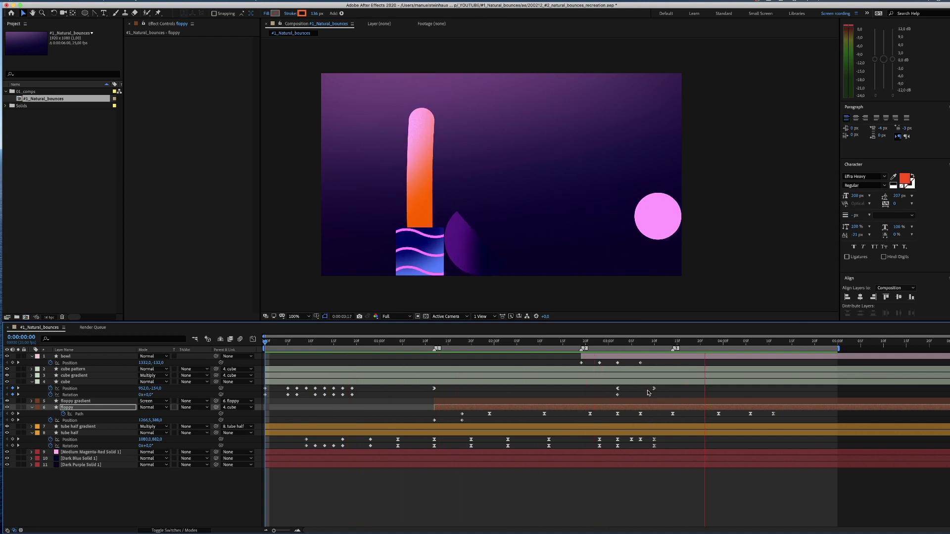
pyautogui.press('space')
# Keyframe the ball dropping to the ground at position 1630, 960 at 0:00:03:11, and moved left to about x 1488 at 0:00:03:17
pyautogui.moveTo(773, 342); pyautogui.dragTo(640, 367)
pyautogui.click(67, 356)
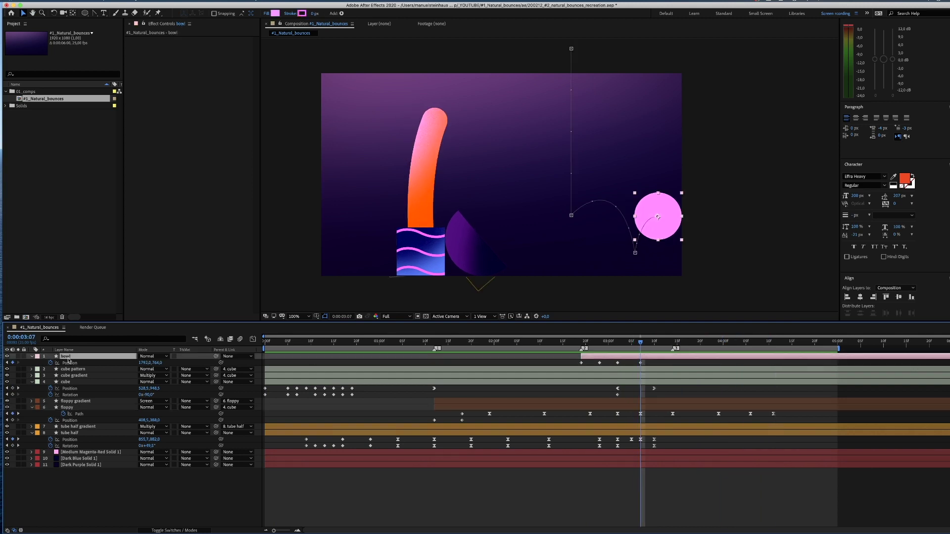
pyautogui.moveTo(644, 343); pyautogui.dragTo(660, 335)
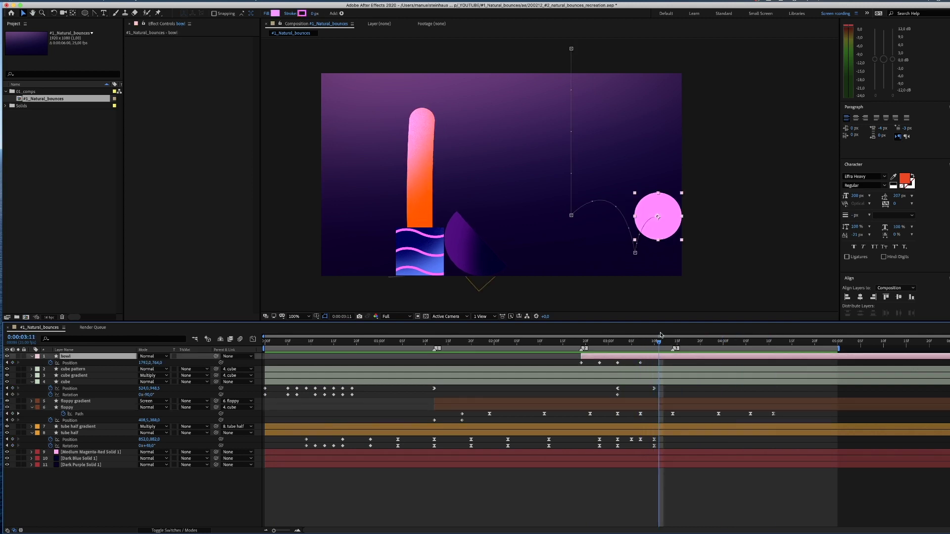
pyautogui.moveTo(657, 216); pyautogui.dragTo(629, 254)
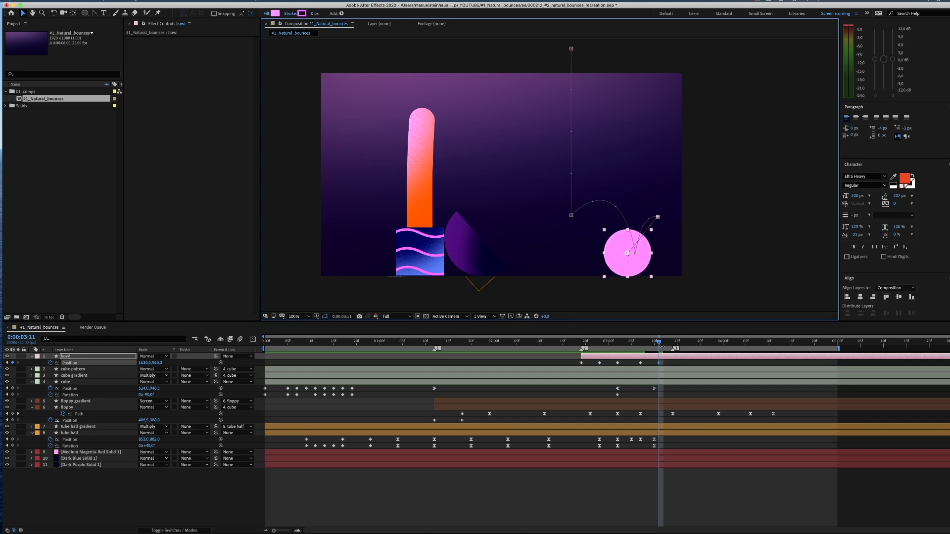
pyautogui.moveTo(660, 343); pyautogui.dragTo(676, 325)
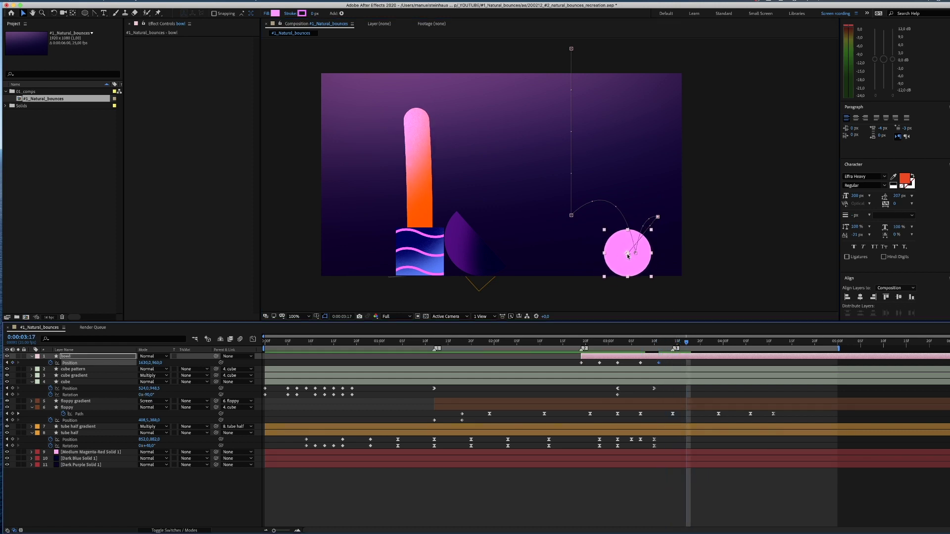
pyautogui.moveTo(628, 255); pyautogui.dragTo(601, 255)
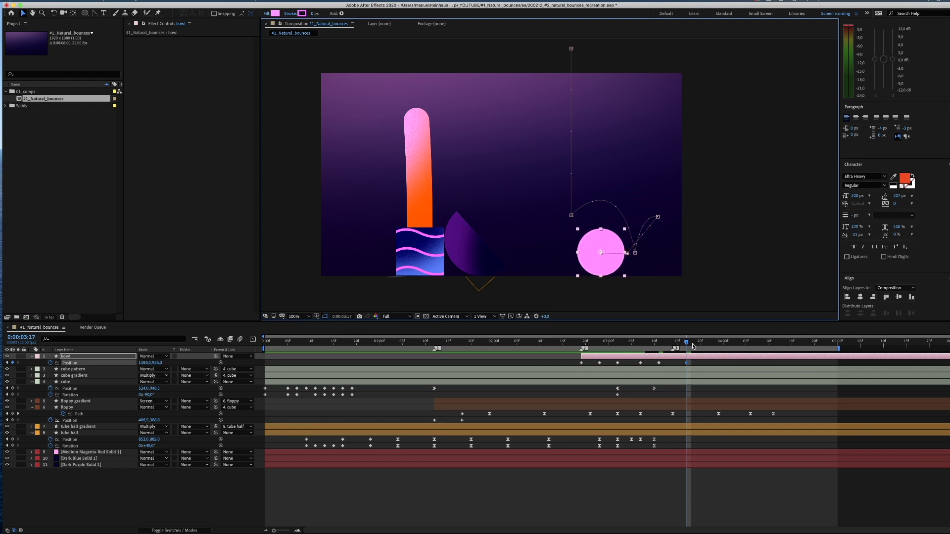
# Keyframe the ball moving farther left along the ground in shortening hops, ending at about 1088, 958 at 0:00:04:20
pyautogui.press('space')
pyautogui.moveTo(598, 254); pyautogui.dragTo(517, 258)
pyautogui.click(723, 342)
pyautogui.press('pagedown')
pyautogui.press('pagedown')
pyautogui.press('pagedown')
pyautogui.press('pagedown')
pyautogui.press('pagedown')
pyautogui.press('space')
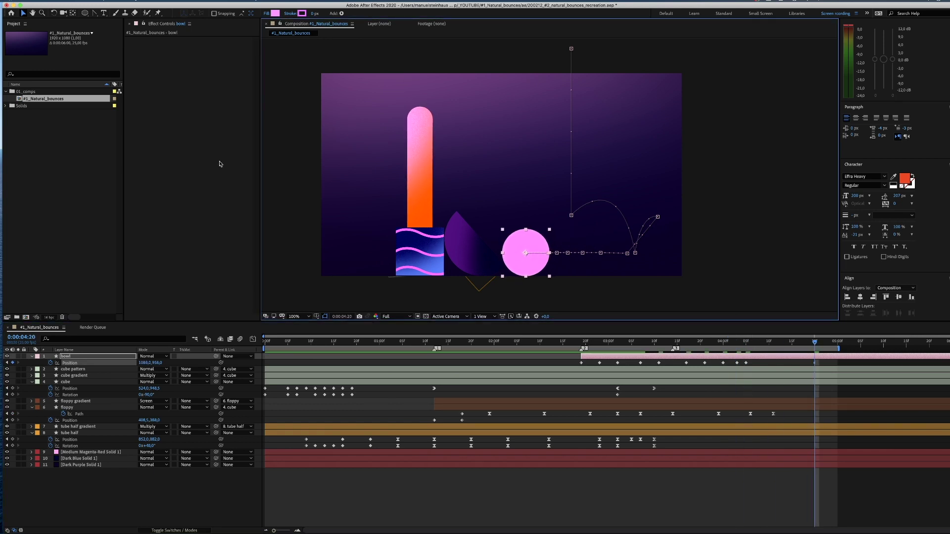
# Curve the ball's ground-level motion path into small arcs between its contact points with the Convert Vertex tool
pyautogui.press('.')
pyautogui.moveTo(625, 236); pyautogui.dragTo(642, 139)
pyautogui.press('g')
pyautogui.moveTo(669, 234); pyautogui.dragTo(654, 212)
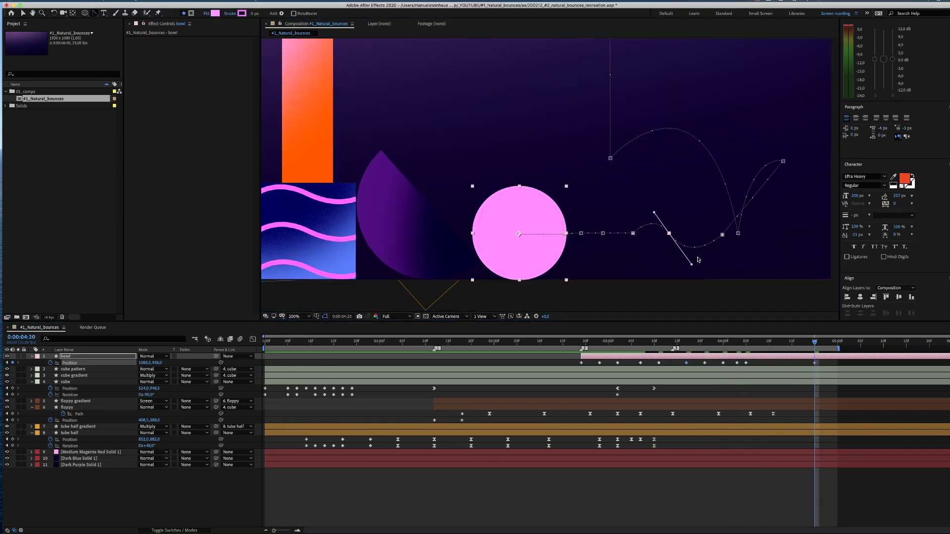
pyautogui.moveTo(691, 264); pyautogui.dragTo(699, 194)
pyautogui.moveTo(603, 233); pyautogui.dragTo(555, 234)
# Apply Easy Ease In to the ball's last position keyframe at 0:00:04:20 and preview its motion
pyautogui.press('v')
pyautogui.rightClick(815, 363)
pyautogui.moveTo(846, 447)
pyautogui.click(782, 476)
pyautogui.click(723, 362)
pyautogui.press('space')
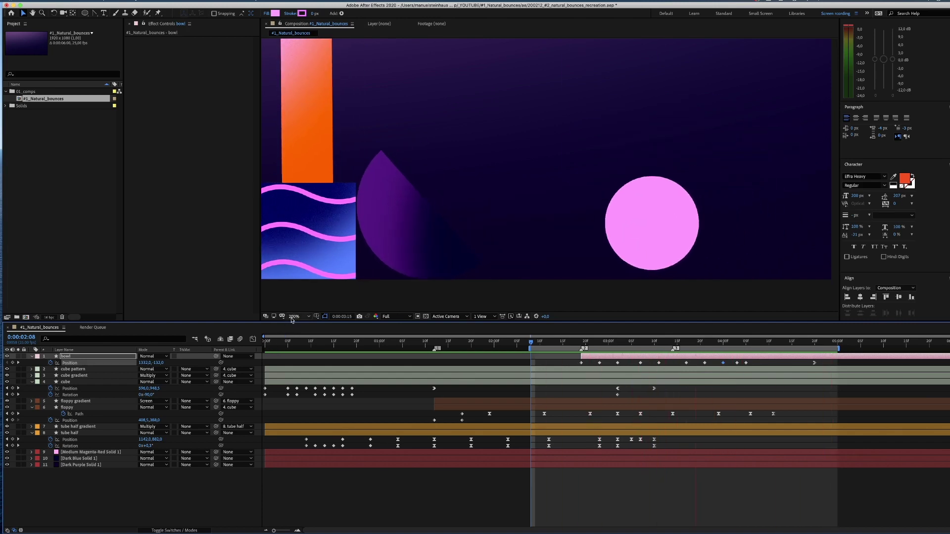
# Duplicate the ball's layer at 0:00:02:19 and show the duplicate's Position property
pyautogui.click(580, 342)
pyautogui.press('/')
pyautogui.press('super+d')
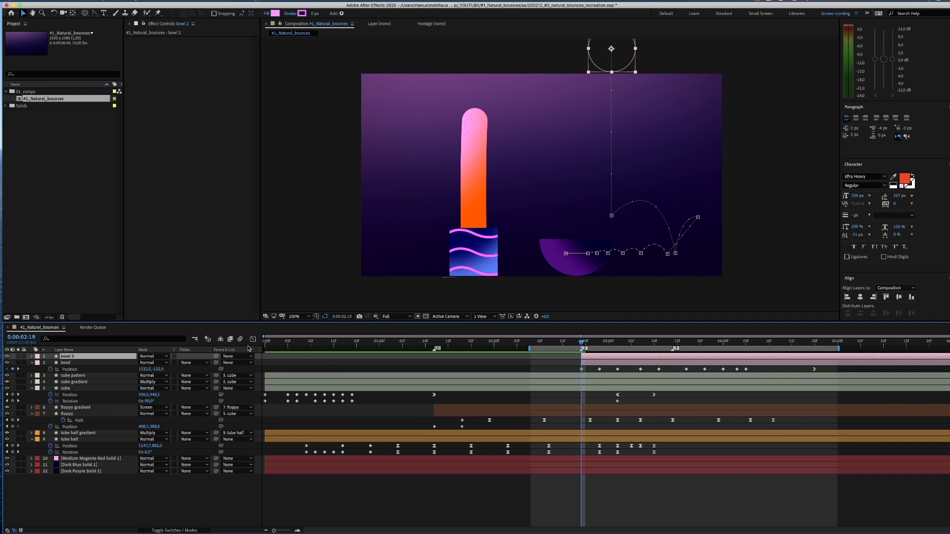
pyautogui.press('p')
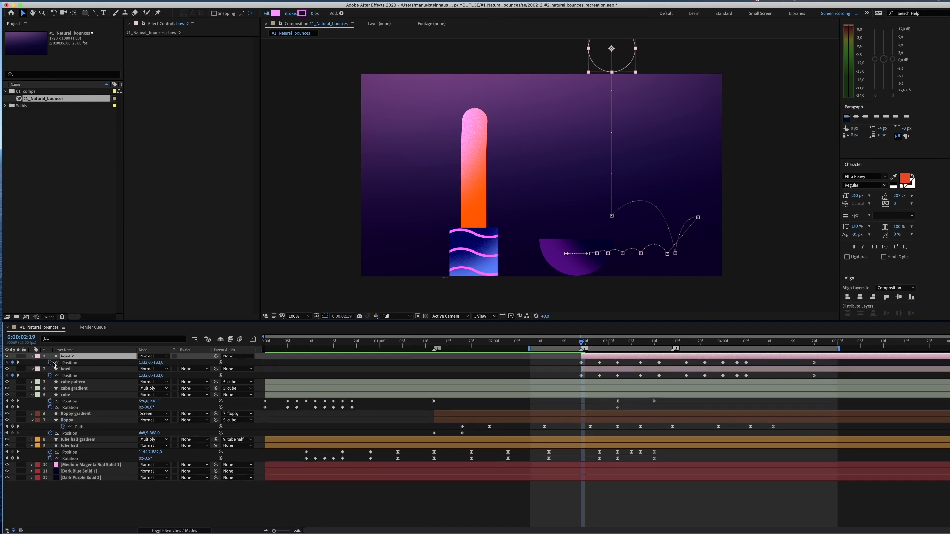
# Remove the duplicate ball's Position keyframes and parent it to the original bowl layer
pyautogui.click(51, 363)
pyautogui.moveTo(217, 357); pyautogui.dragTo(74, 371)
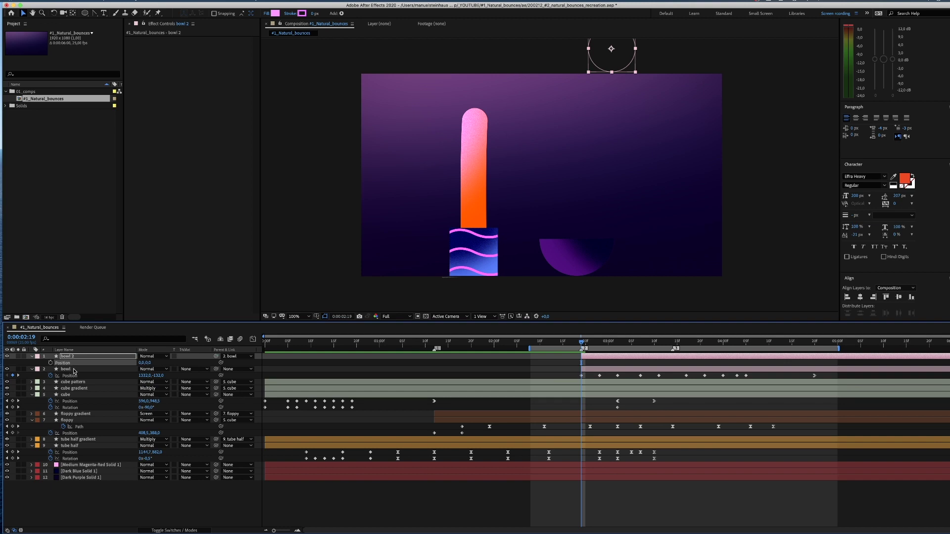
# Reduce the duplicate's Ellipse Path size to 100 by 100
pyautogui.click(32, 357)
pyautogui.click(33, 357)
pyautogui.click(38, 363)
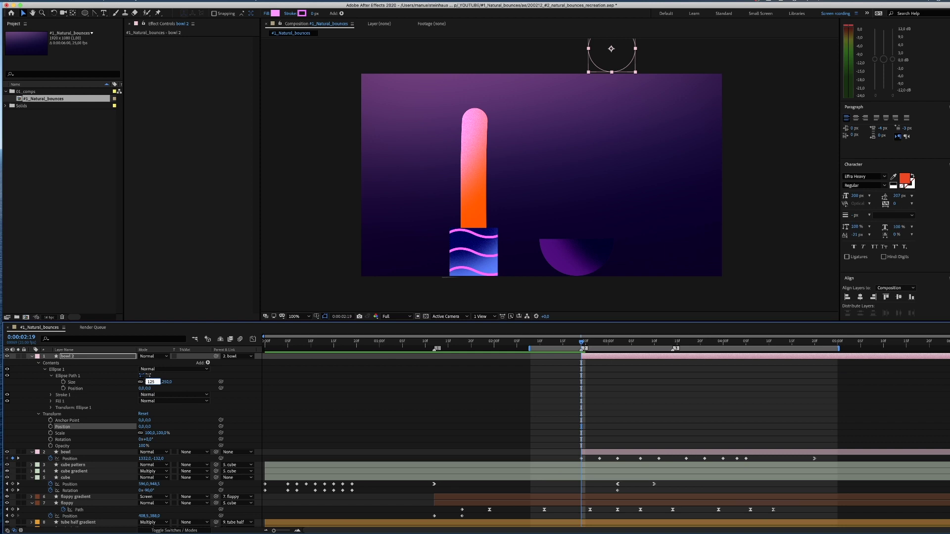
pyautogui.write('00')
pyautogui.press('Return')
# Keyframe the small circle inside the ball from its top at 0, -74 at 0:00:02:19 to its bottom at about 0, 74 at 0:00:02:23
pyautogui.moveTo(610, 117); pyautogui.dragTo(579, 210)
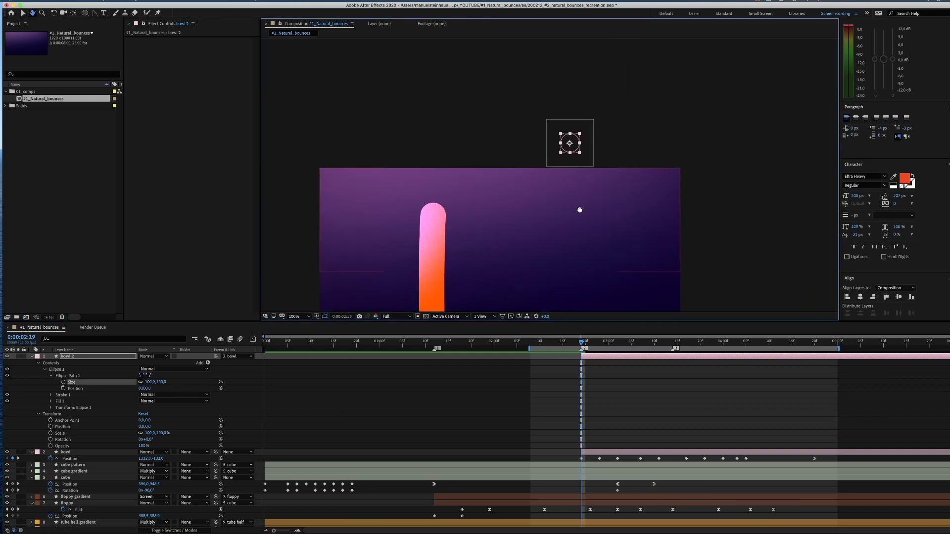
pyautogui.press('p')
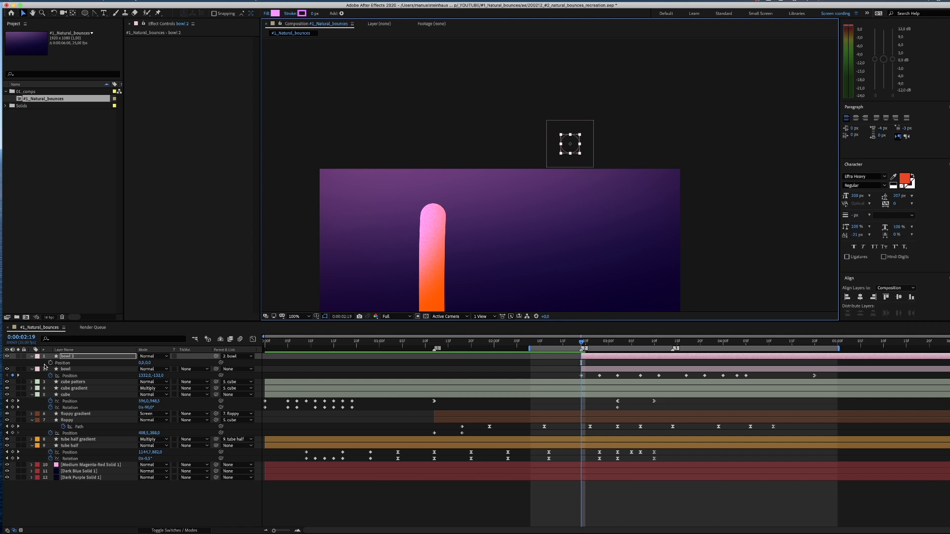
pyautogui.click(51, 363)
pyautogui.moveTo(570, 145); pyautogui.dragTo(571, 132)
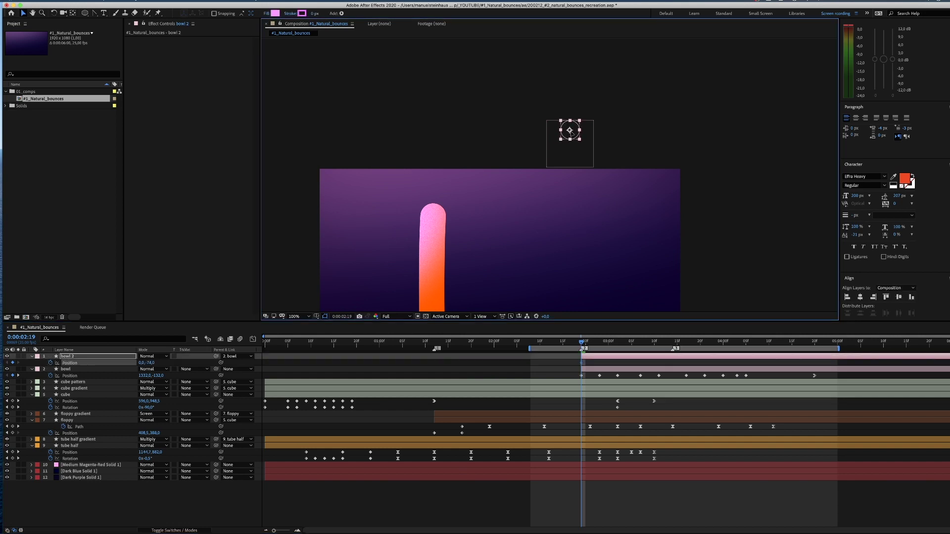
pyautogui.moveTo(584, 344); pyautogui.dragTo(599, 343)
pyautogui.moveTo(631, 255); pyautogui.dragTo(647, 158)
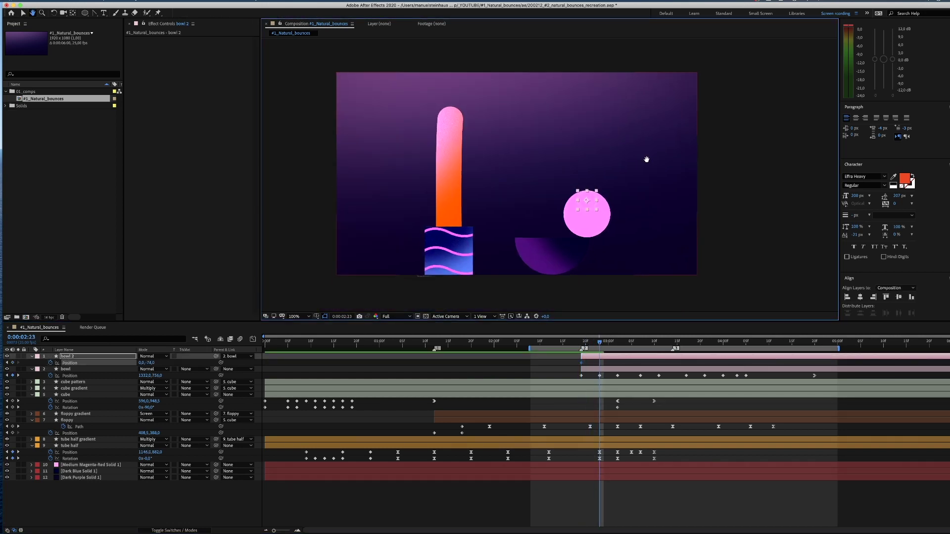
pyautogui.moveTo(587, 208); pyautogui.dragTo(589, 221)
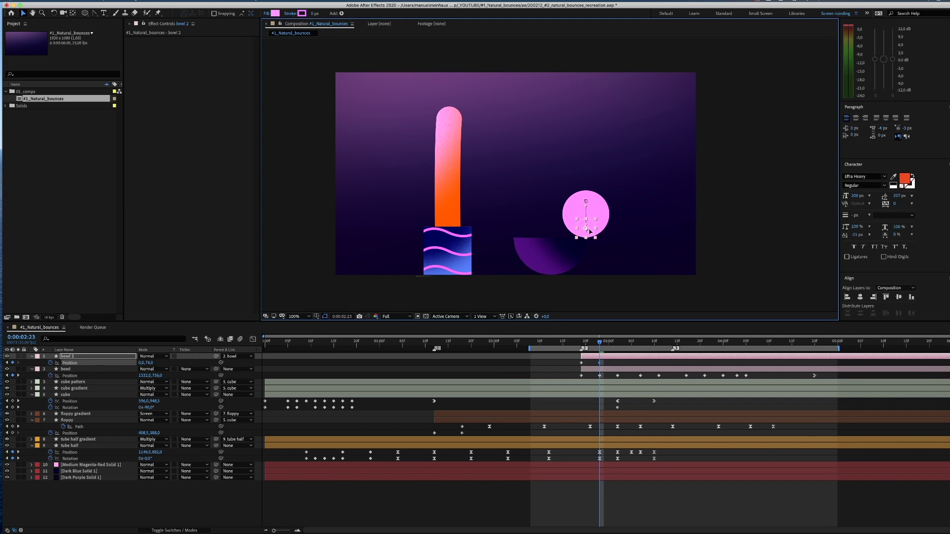
# Change the small circle's fill color to dark blue
pyautogui.click(276, 13)
pyautogui.moveTo(770, 254); pyautogui.dragTo(746, 289)
pyautogui.moveTo(785, 213); pyautogui.dragTo(790, 300)
pyautogui.click(716, 276)
pyautogui.moveTo(711, 284); pyautogui.dragTo(723, 282)
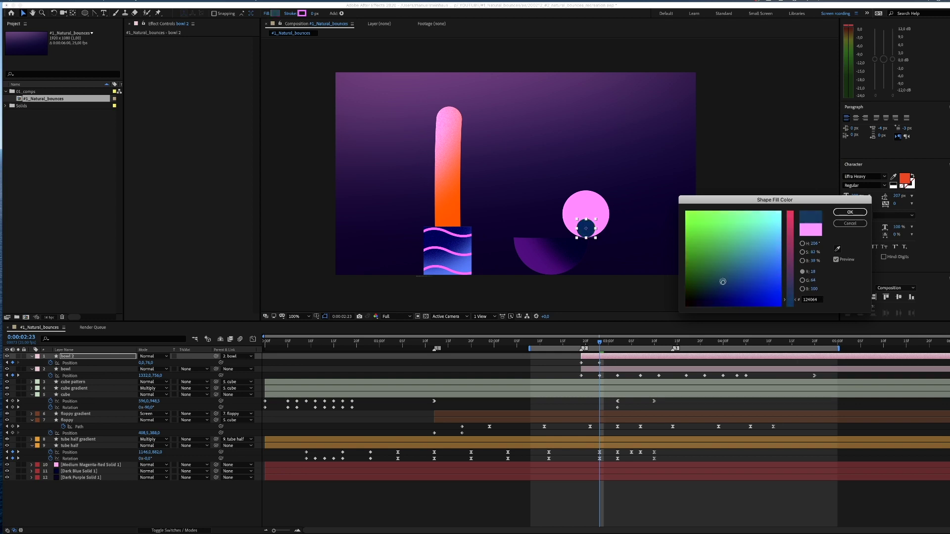
pyautogui.click(849, 213)
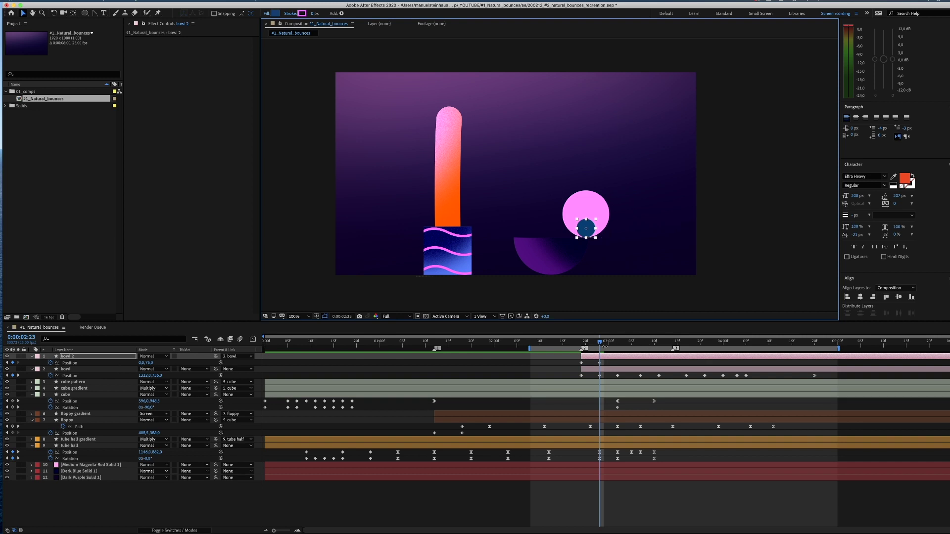
# At 0:00:03:02, keyframe the small circle near the ball's upper-right edge and straighten its motion path with the Convert Vertex tool
pyautogui.moveTo(600, 343)
pyautogui.mouseDown()
pyautogui.moveTo(586, 343)
pyautogui.moveTo(618, 343)
pyautogui.mouseUp()
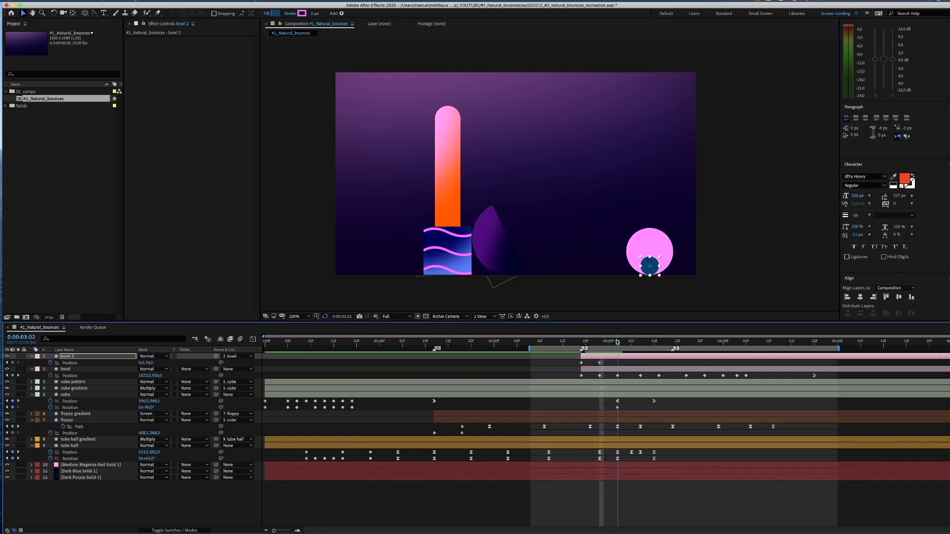
pyautogui.scroll(2, 586, 194)
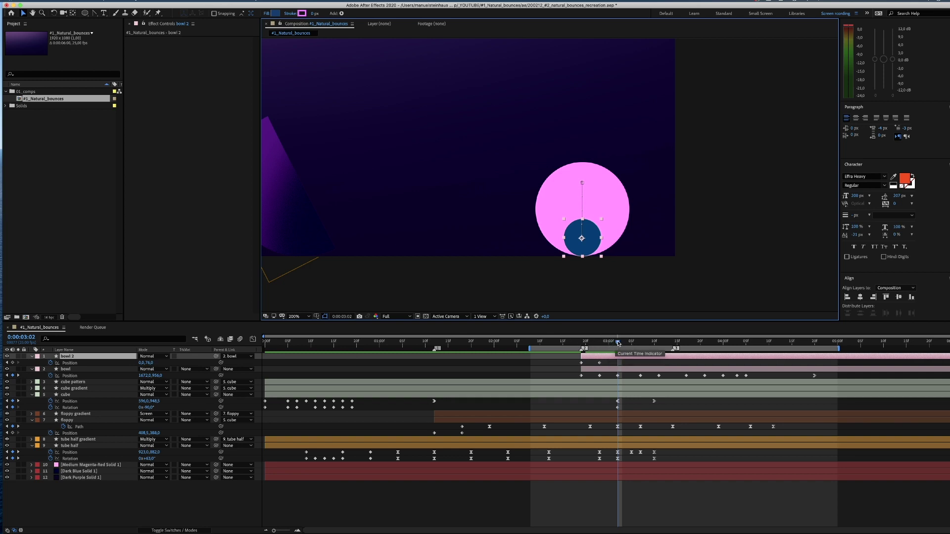
pyautogui.moveTo(618, 343)
pyautogui.mouseDown()
pyautogui.moveTo(608, 346)
pyautogui.moveTo(621, 350)
pyautogui.mouseUp()
pyautogui.moveTo(581, 241); pyautogui.dragTo(605, 199)
pyautogui.press('g')
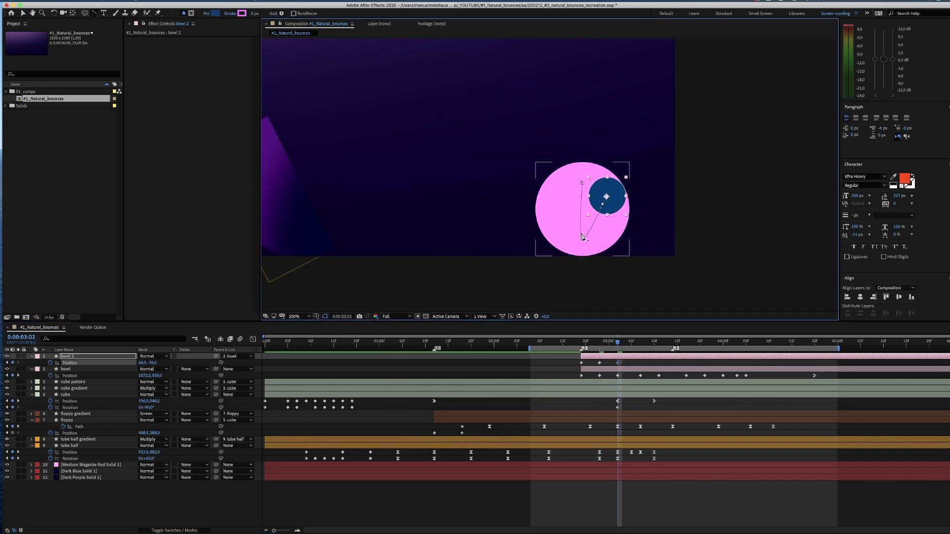
pyautogui.press('v')
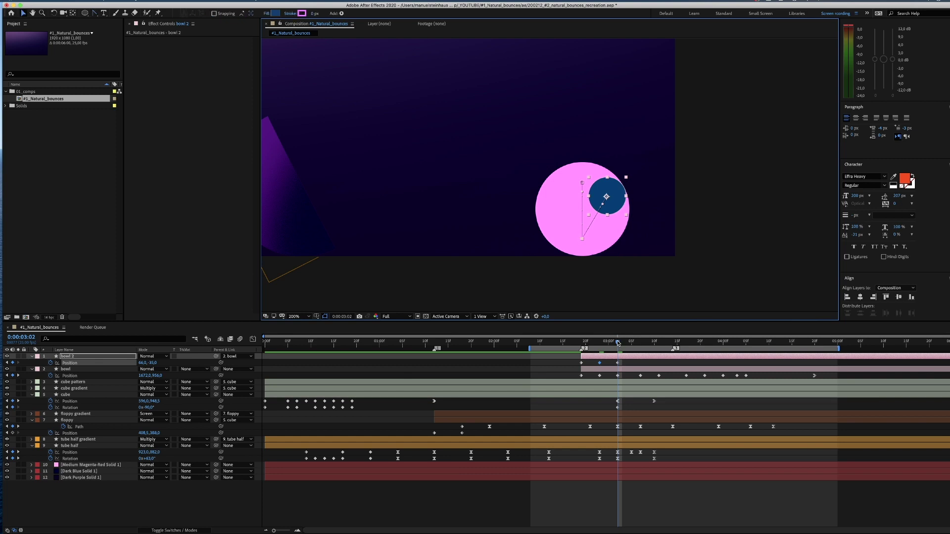
# At 0:00:03:07, keyframe the small circle at the ball's left edge, about -75, -14, and straighten that path segment
pyautogui.moveTo(618, 343); pyautogui.dragTo(638, 313)
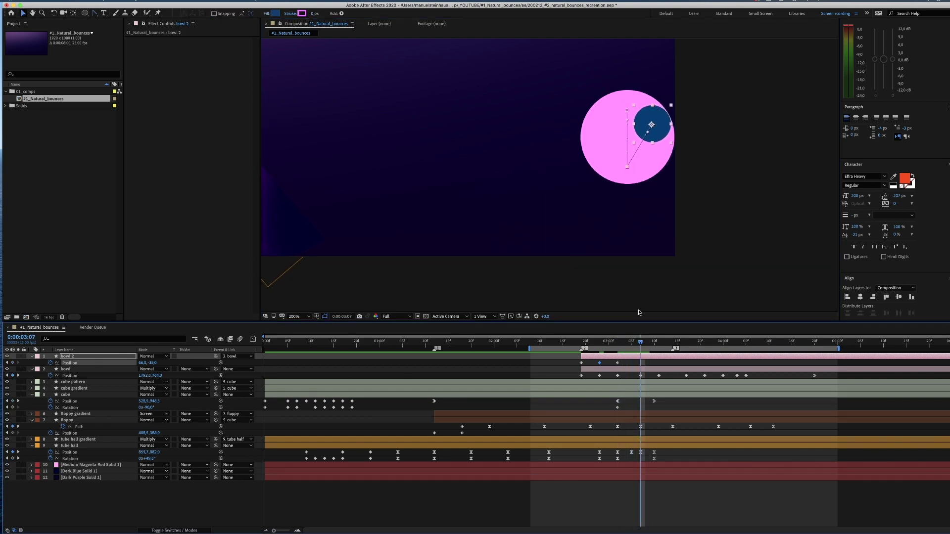
pyautogui.moveTo(655, 125); pyautogui.dragTo(604, 133)
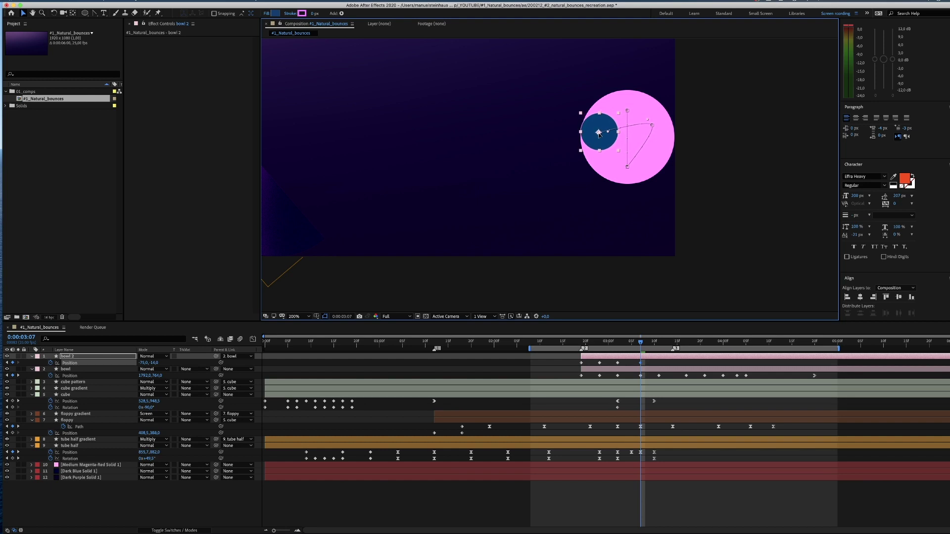
pyautogui.press('g')
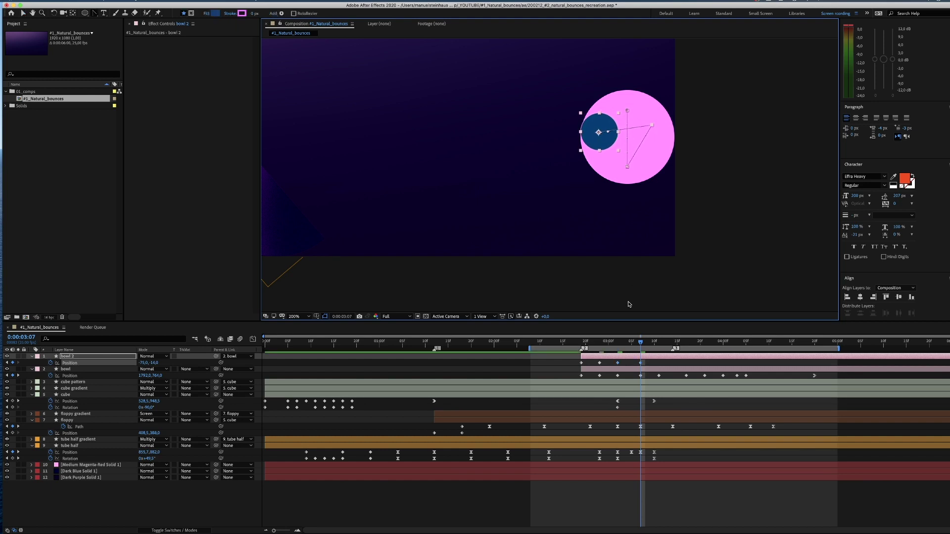
pyautogui.press('v')
# At 0:00:03:11, keyframe the small circle at the ball's lower right, about 65, 39, and curve its path along the ball's bottom
pyautogui.moveTo(642, 345); pyautogui.dragTo(660, 343)
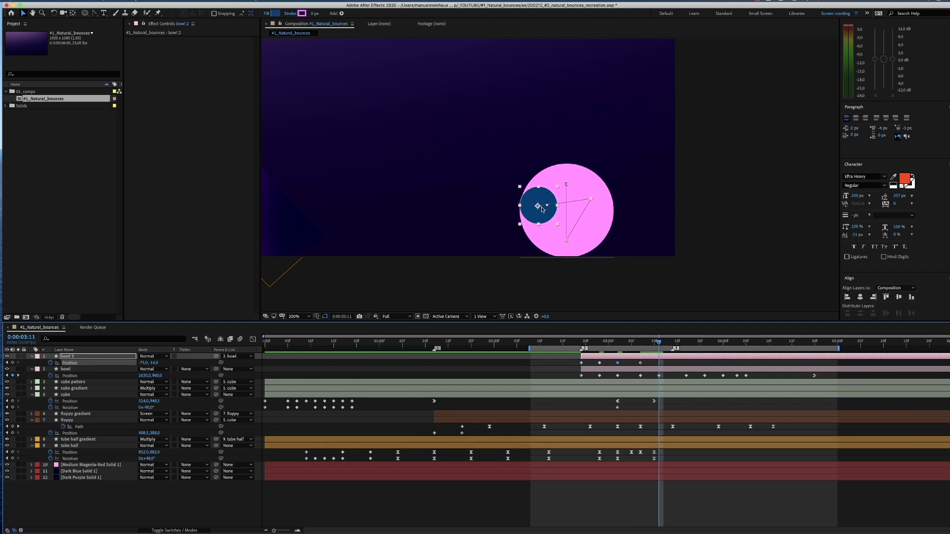
pyautogui.moveTo(542, 210); pyautogui.dragTo(587, 227)
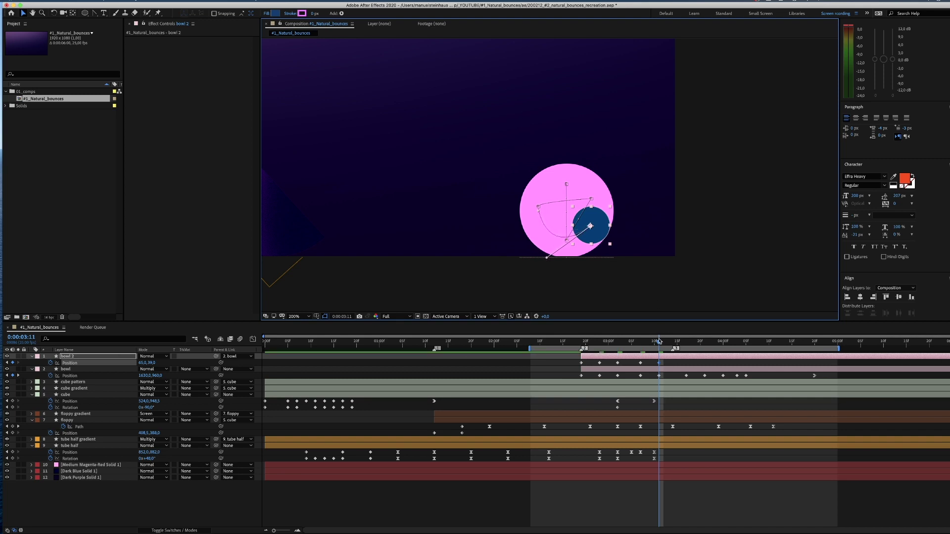
pyautogui.moveTo(659, 341); pyautogui.dragTo(651, 345)
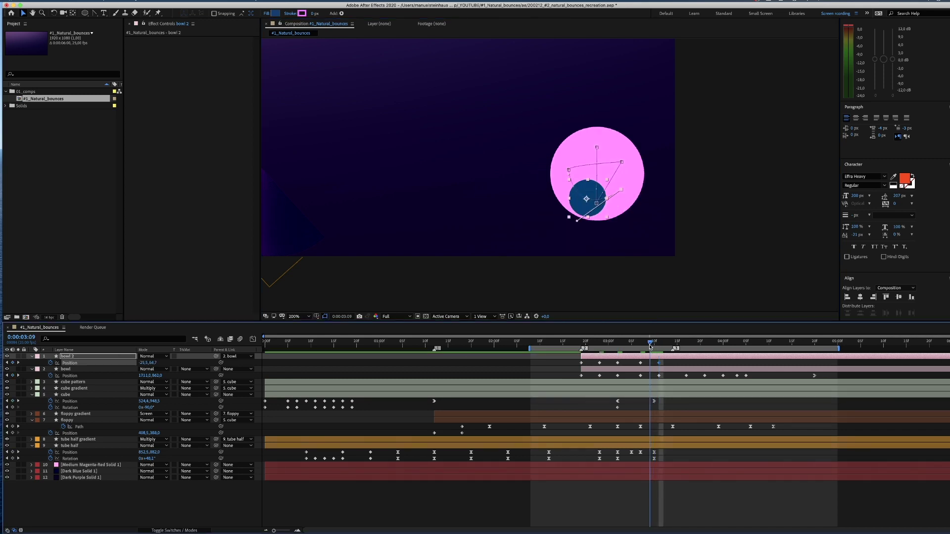
pyautogui.moveTo(577, 220); pyautogui.dragTo(580, 230)
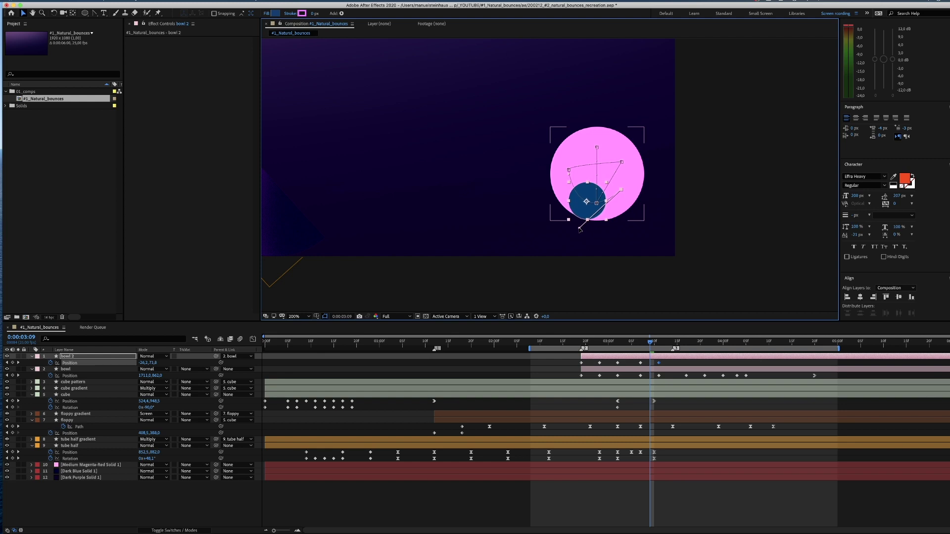
pyautogui.moveTo(569, 173); pyautogui.dragTo(567, 180)
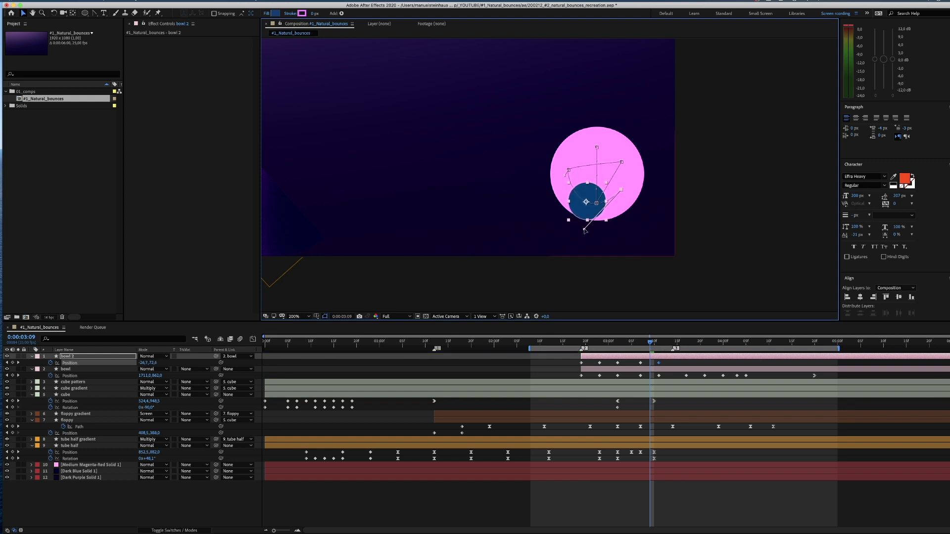
# At 0:00:03:17, keyframe the small circle at the ball's left side and straighten the motion path leading there
pyautogui.moveTo(638, 337); pyautogui.dragTo(687, 341)
pyautogui.moveTo(537, 227); pyautogui.dragTo(487, 220)
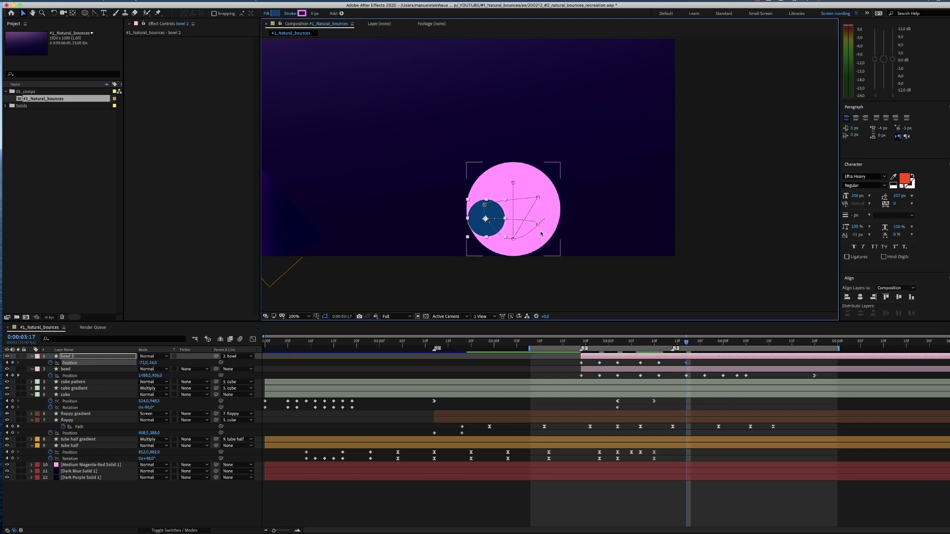
pyautogui.press('g')
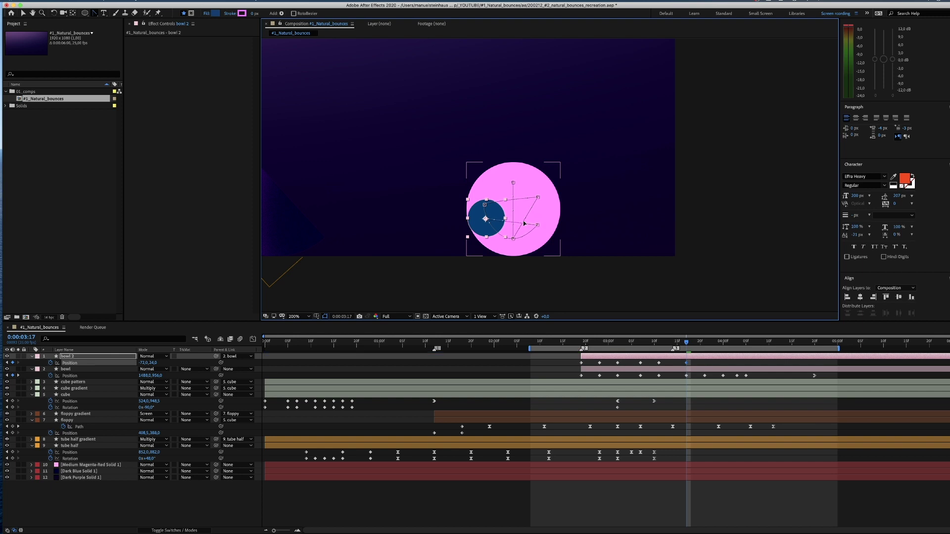
# Keyframe the small circle at the ball's lower right at 0:00:03:21 and lower left at 0:00:04:00, curving the path along the ball's bottom
pyautogui.press('pagedown')
pyautogui.press('pagedown')
pyautogui.press('pagedown')
pyautogui.press('pagedown')
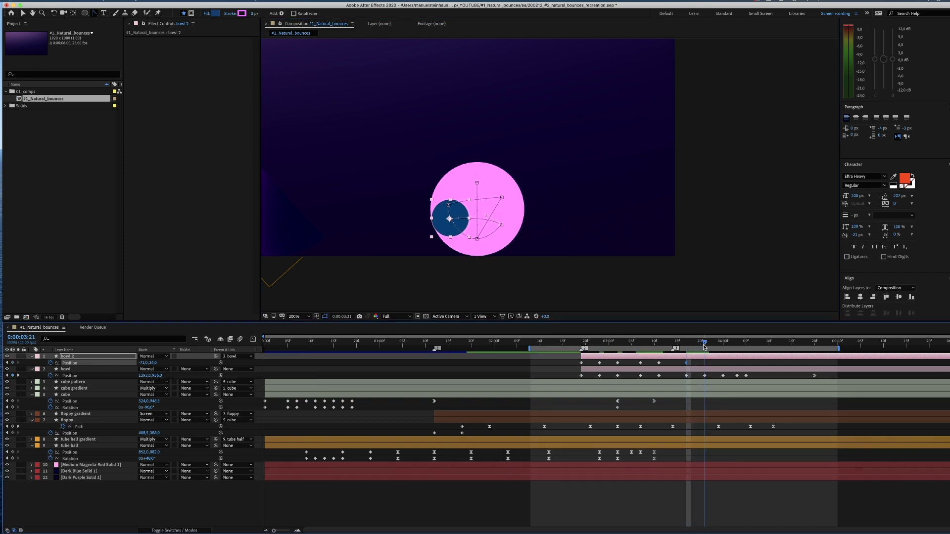
pyautogui.moveTo(458, 231); pyautogui.dragTo(425, 234)
pyautogui.press('pagedown')
pyautogui.press('pagedown')
pyautogui.press('pagedown')
pyautogui.press('pagedown')
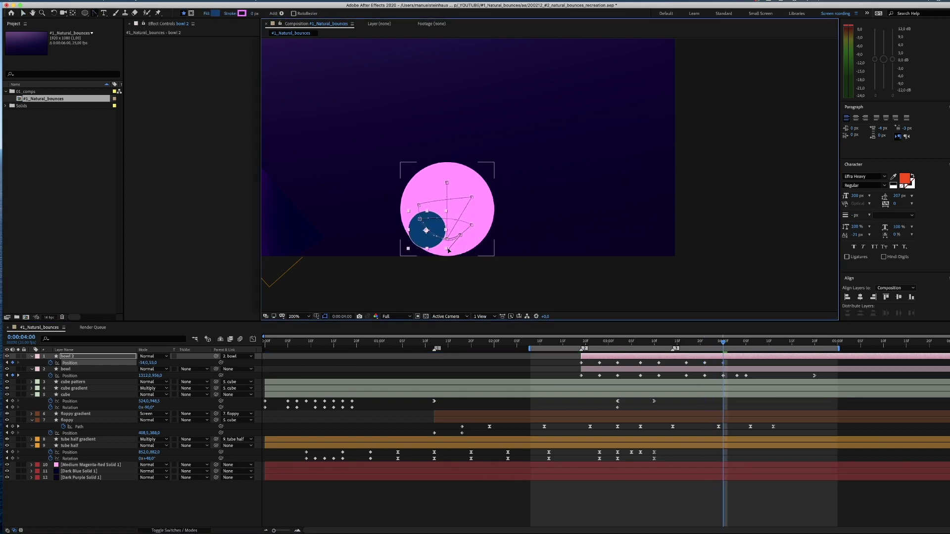
pyautogui.click(714, 342)
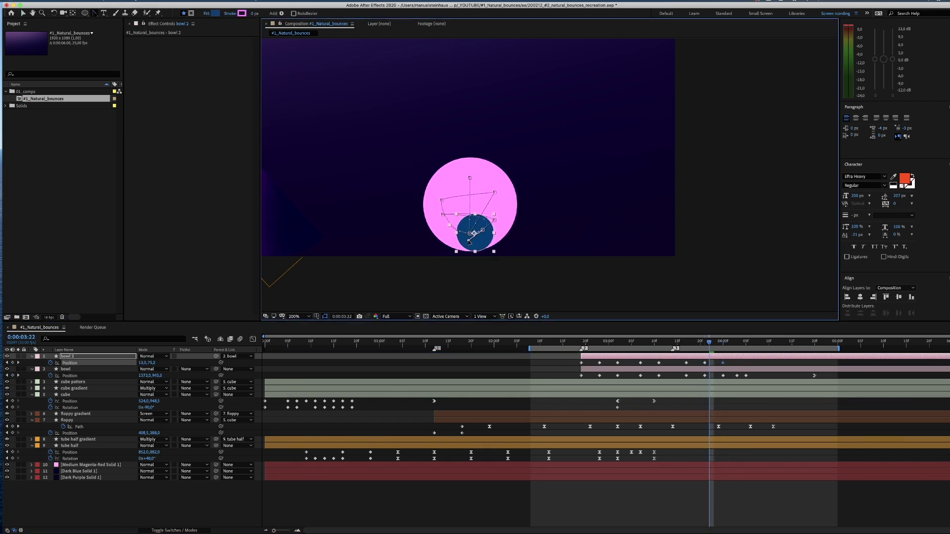
# Keyframe the small circle at about 30, 64 at 0:00:04:03 and about -30, 69 at 0:00:04:08 for smaller swings
pyautogui.press('pagedown')
pyautogui.press('pagedown')
pyautogui.press('pagedown')
pyautogui.press('pagedown')
pyautogui.press('pagedown')
pyautogui.moveTo(404, 229); pyautogui.dragTo(437, 234)
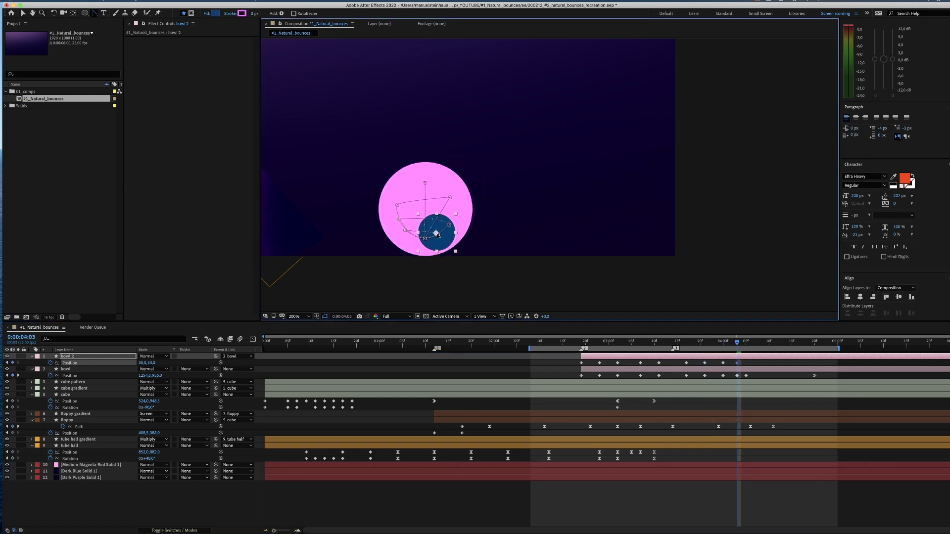
pyautogui.moveTo(737, 342); pyautogui.dragTo(760, 342)
pyautogui.moveTo(409, 238); pyautogui.dragTo(385, 237)
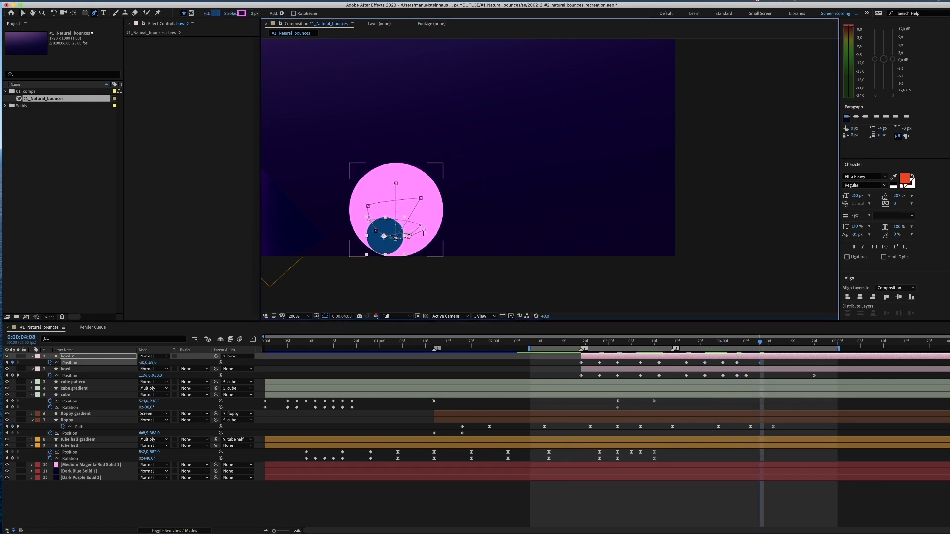
# Keyframe the small circle's last small swings, settling it at the ball's bottom center, about 3, 75, at 0:00:04:24
pyautogui.moveTo(761, 343); pyautogui.dragTo(787, 344)
pyautogui.moveTo(363, 237); pyautogui.dragTo(498, 251)
pyautogui.press('k')
pyautogui.press('g')
pyautogui.click(833, 342)
# Extend the work area back to the composition's start, set the view to 100%, and preview the whole animation
pyautogui.moveTo(530, 348); pyautogui.dragTo(264, 349)
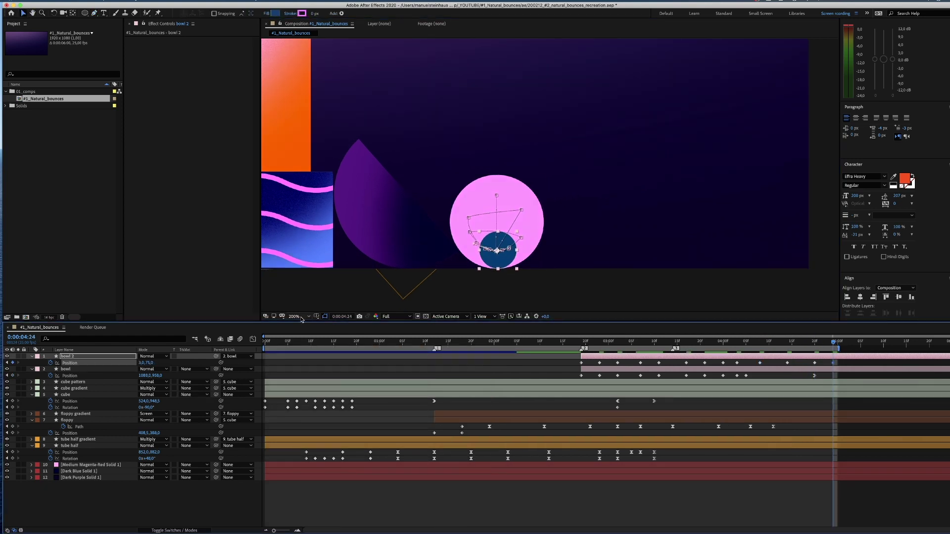
pyautogui.click(300, 317)
pyautogui.click(308, 400)
pyautogui.moveTo(416, 205); pyautogui.dragTo(467, 259)
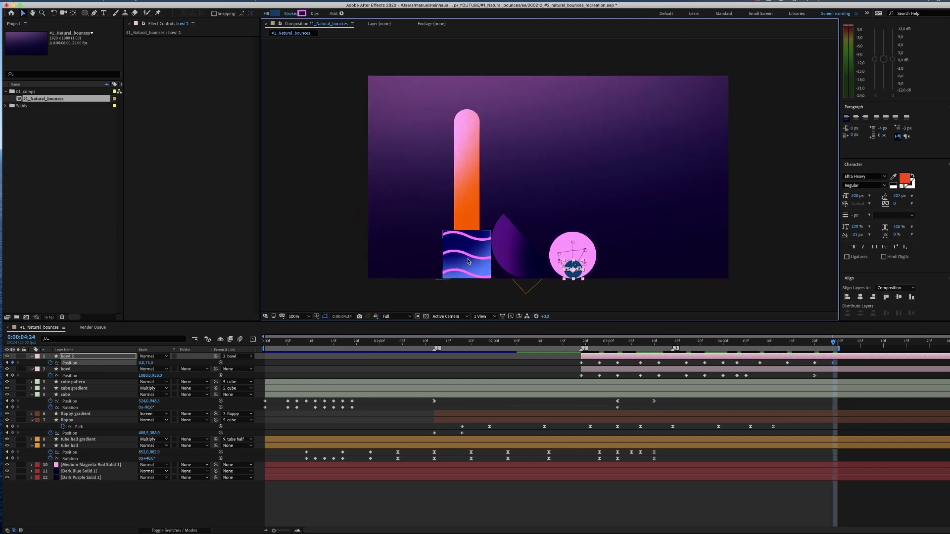
pyautogui.press('space')
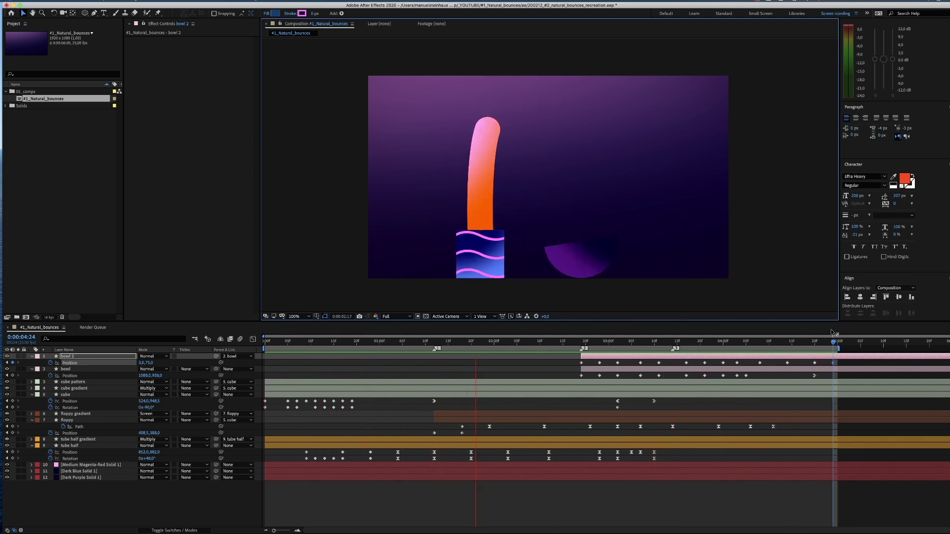
pyautogui.press('space')
# Extend the work area's end and move the small circle's last Position keyframe to about 0:00:05:05
pyautogui.moveTo(840, 348); pyautogui.dragTo(949, 348)
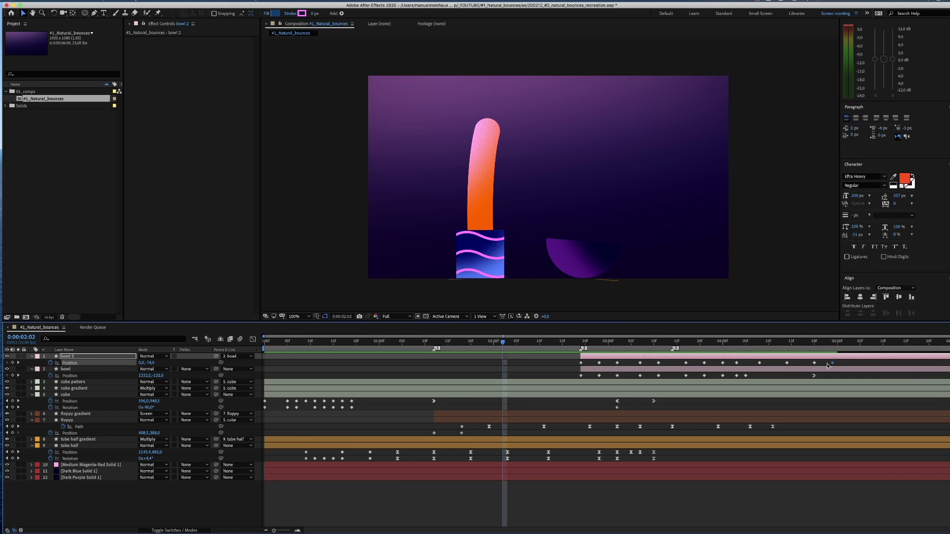
pyautogui.moveTo(843, 365); pyautogui.dragTo(859, 366)
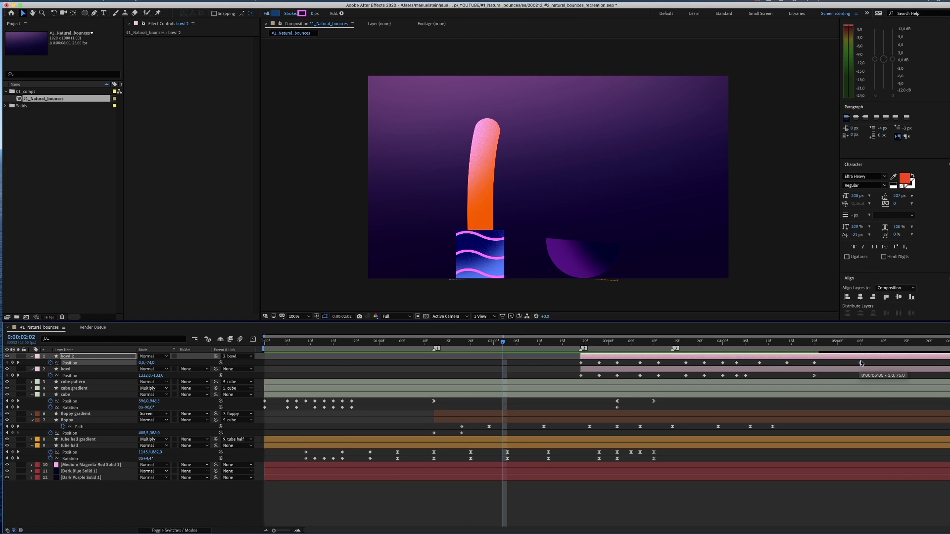